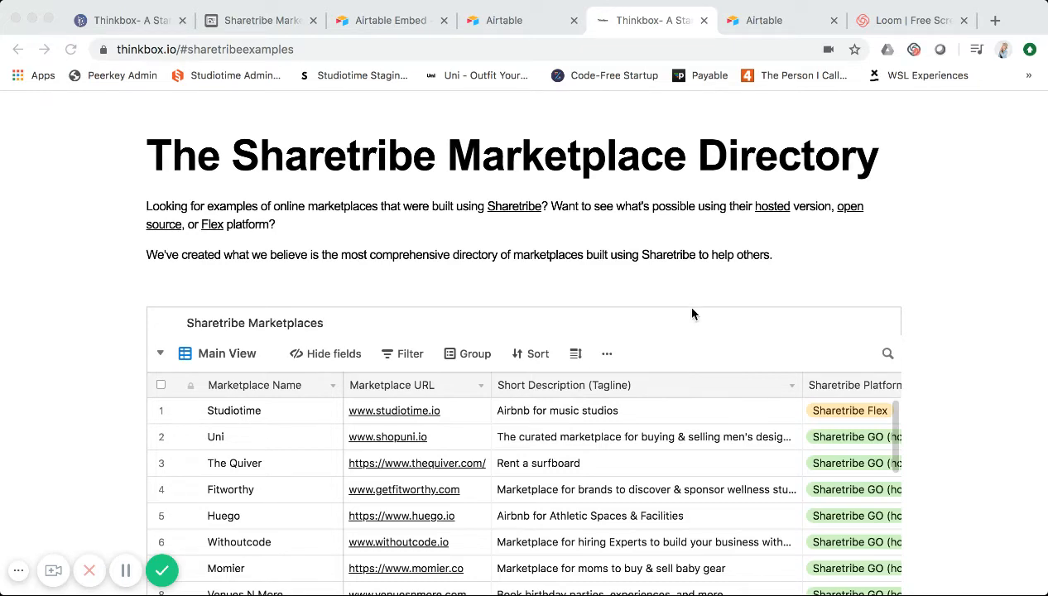
Step: Review the Sharetribe Marketplace Directory page, including its introduction and the embedded Sharetribe Marketplaces table
scroll(692, 313, "down", 3)
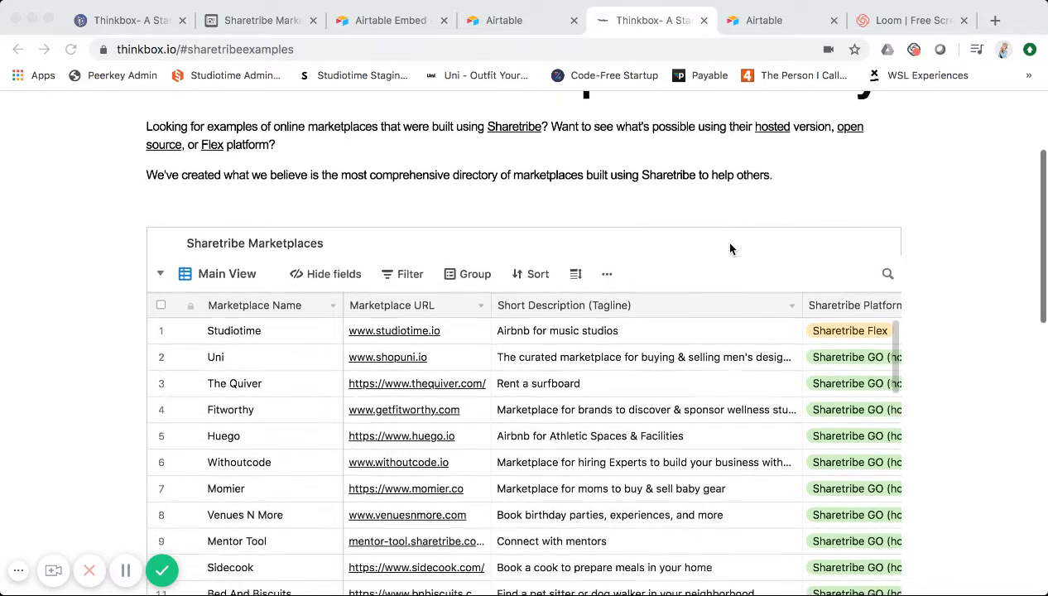
scroll(750, 187, "up", 4)
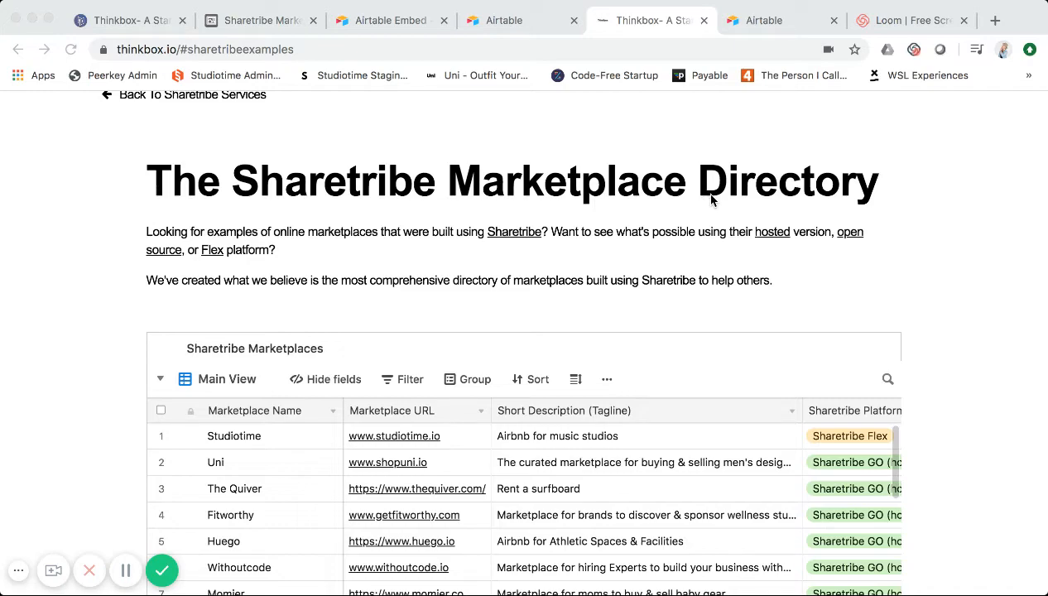
scroll(707, 197, "down", 2)
scroll(711, 200, "down", 6)
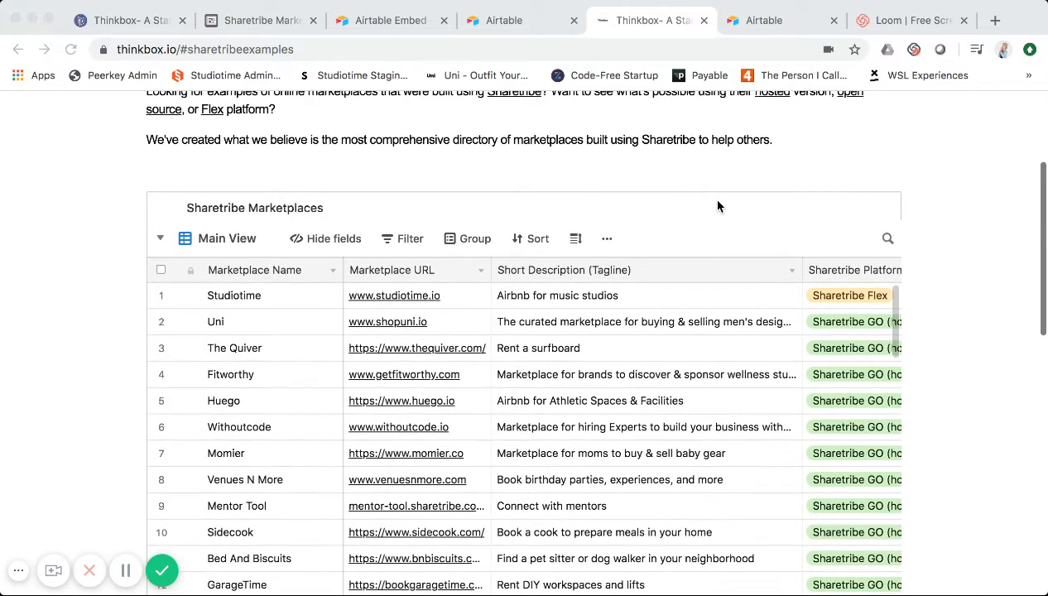
scroll(720, 202, "down", 3)
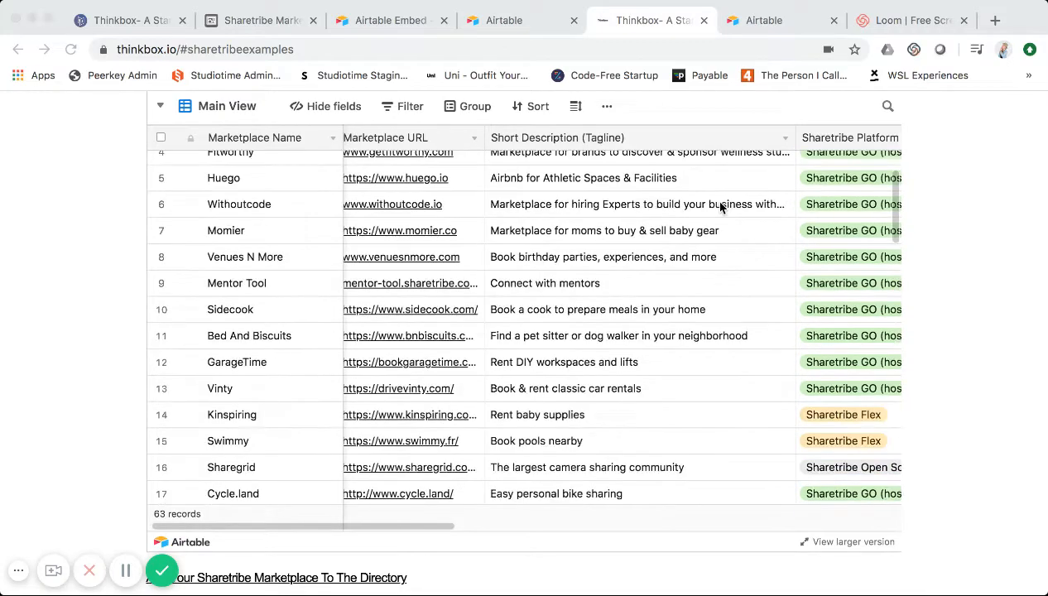
scroll(738, 225, "up", 3)
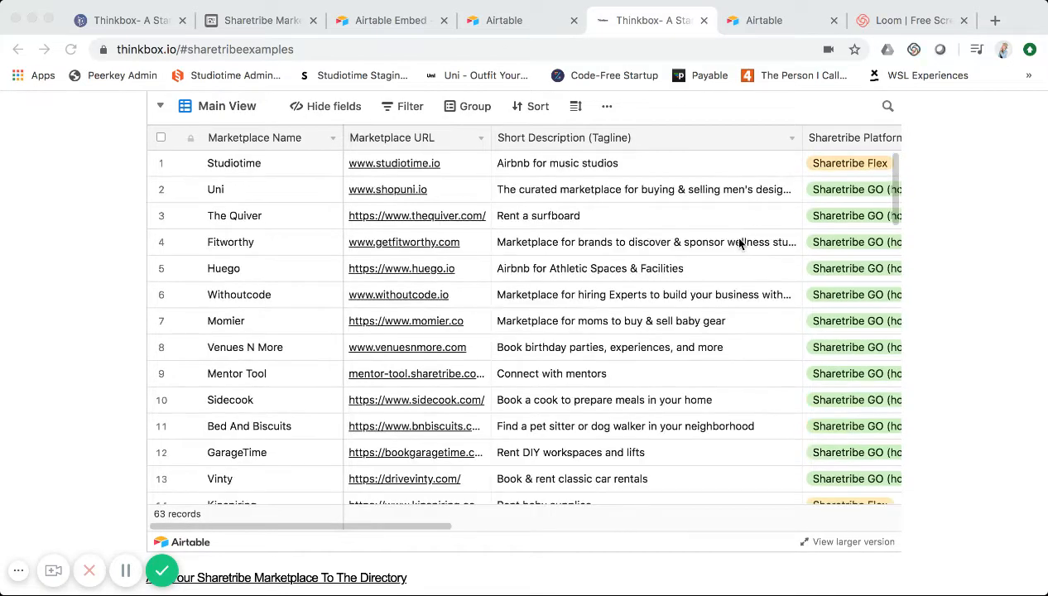
scroll(941, 228, "up", 5)
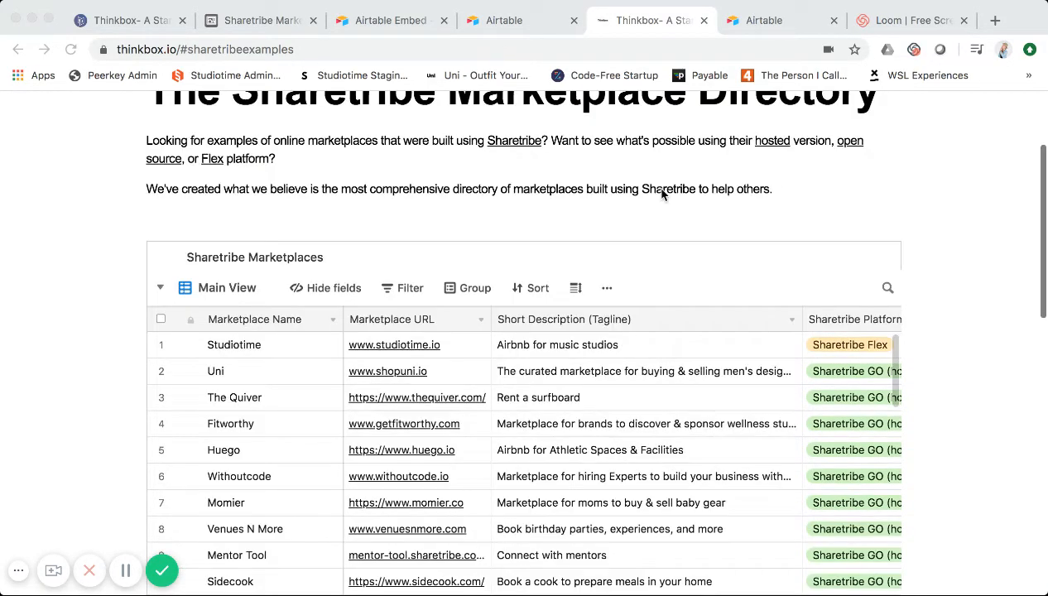
scroll(516, 159, "up", 4)
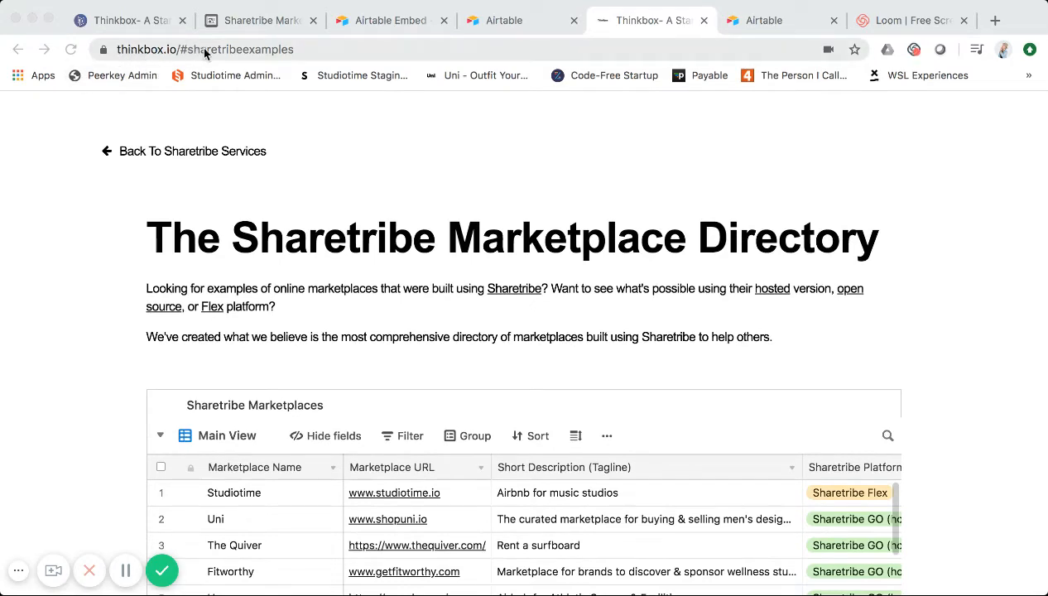
scroll(242, 176, "down", 1)
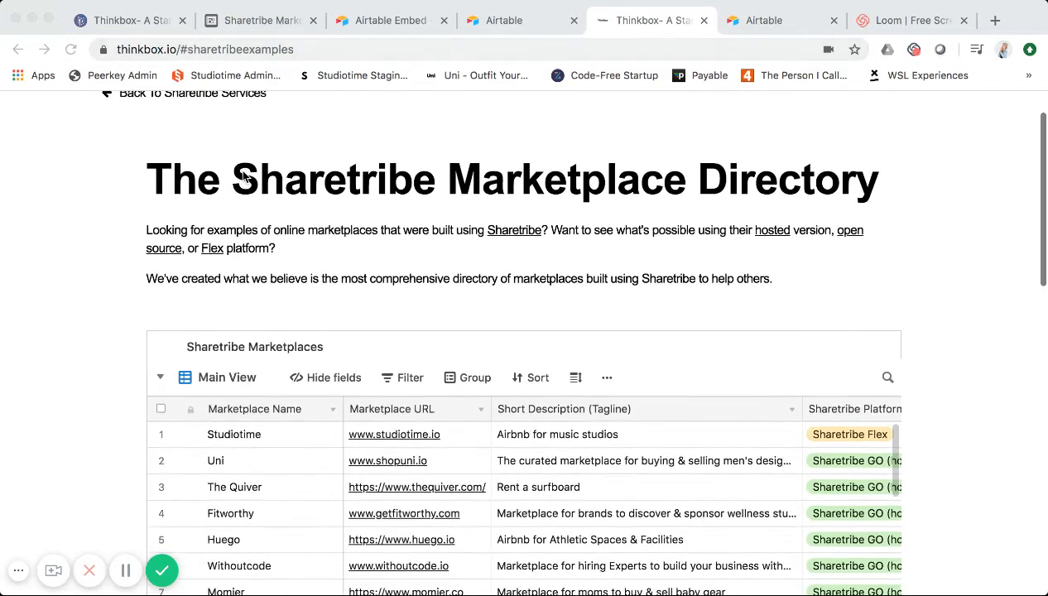
scroll(243, 176, "down", 1)
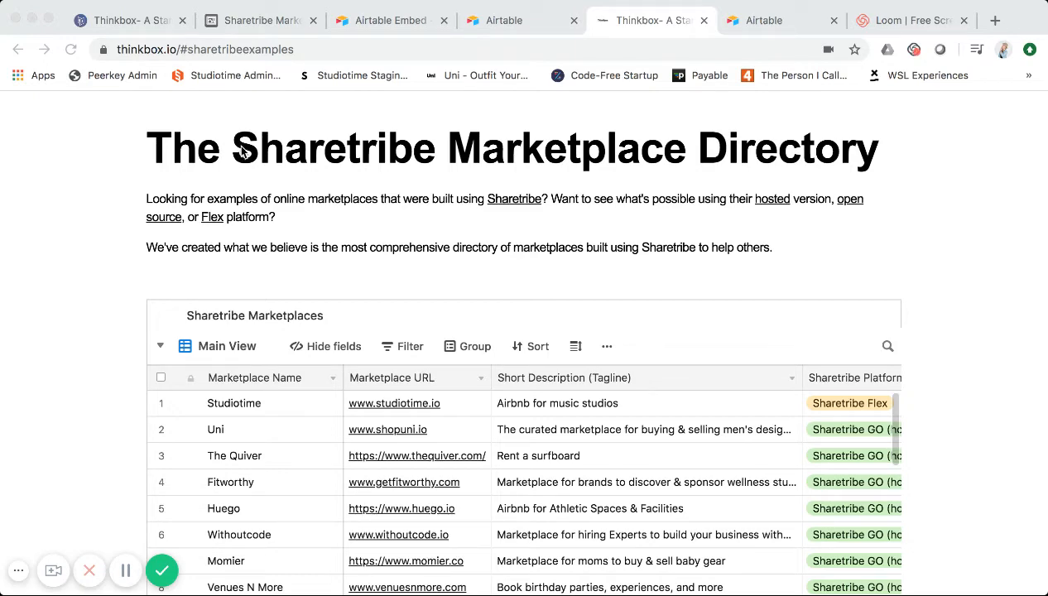
scroll(255, 197, "down", 1)
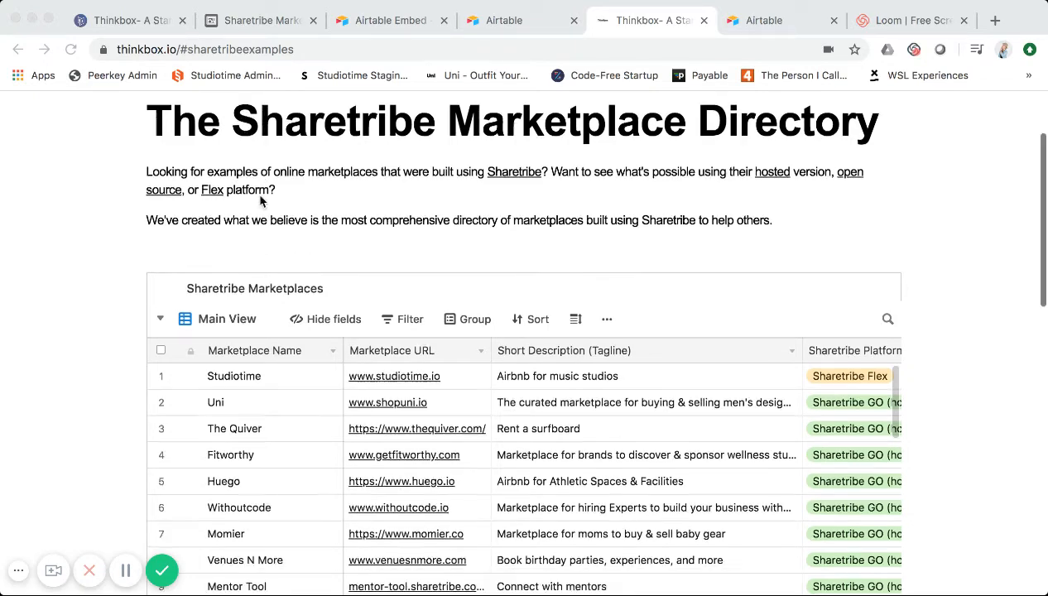
scroll(185, 215, "down", 2)
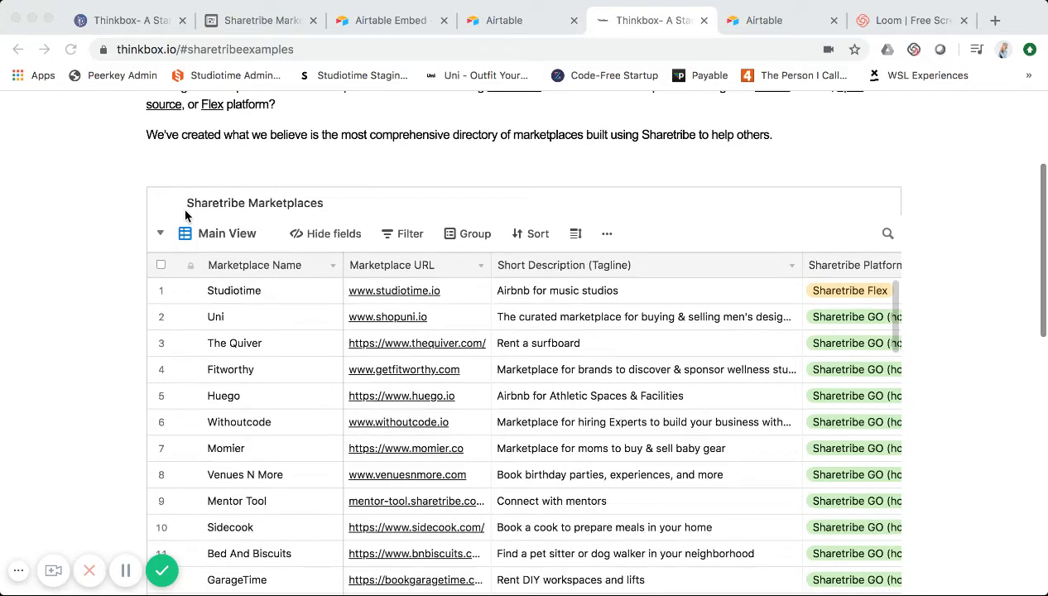
Step: Browse the marketplace records in the embedded Airtable table, checking their names, URLs and short descriptions
scroll(97, 260, "down", 4)
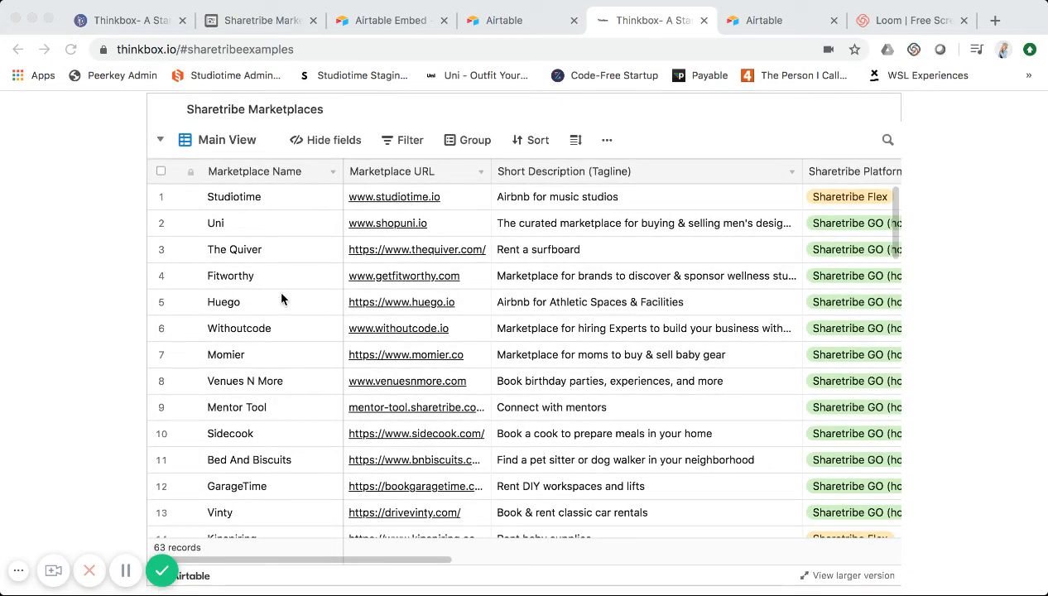
scroll(281, 298, "down", 4)
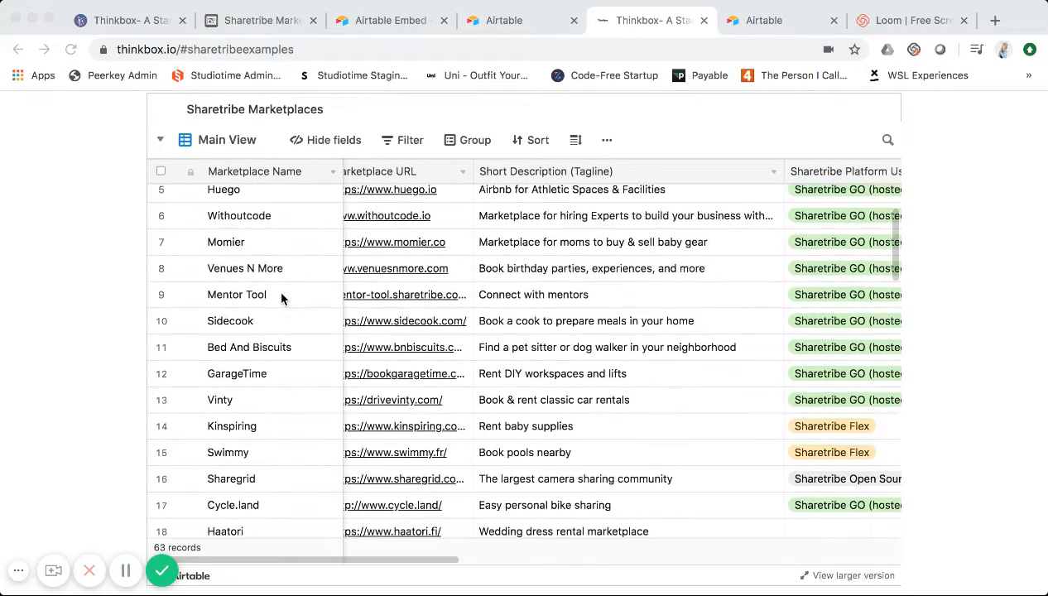
scroll(282, 298, "down", 1)
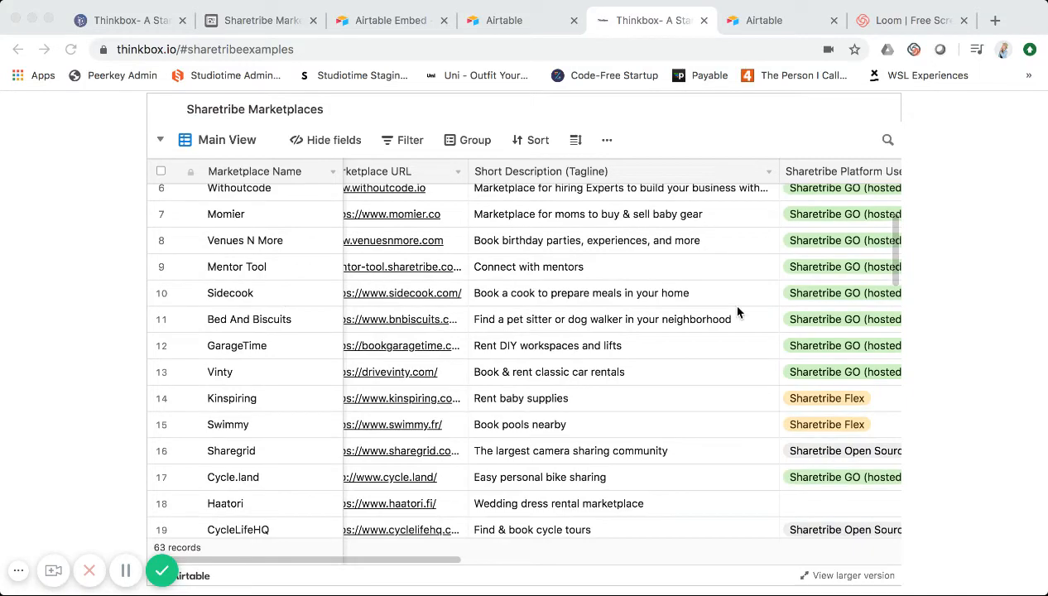
scroll(626, 331, "down", 2)
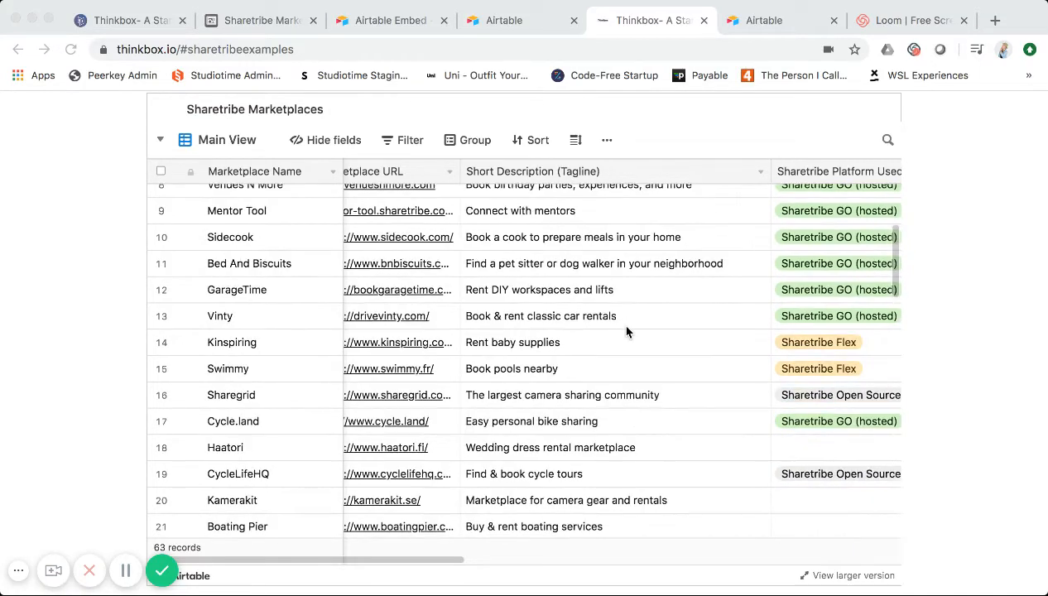
scroll(427, 377, "down", 5)
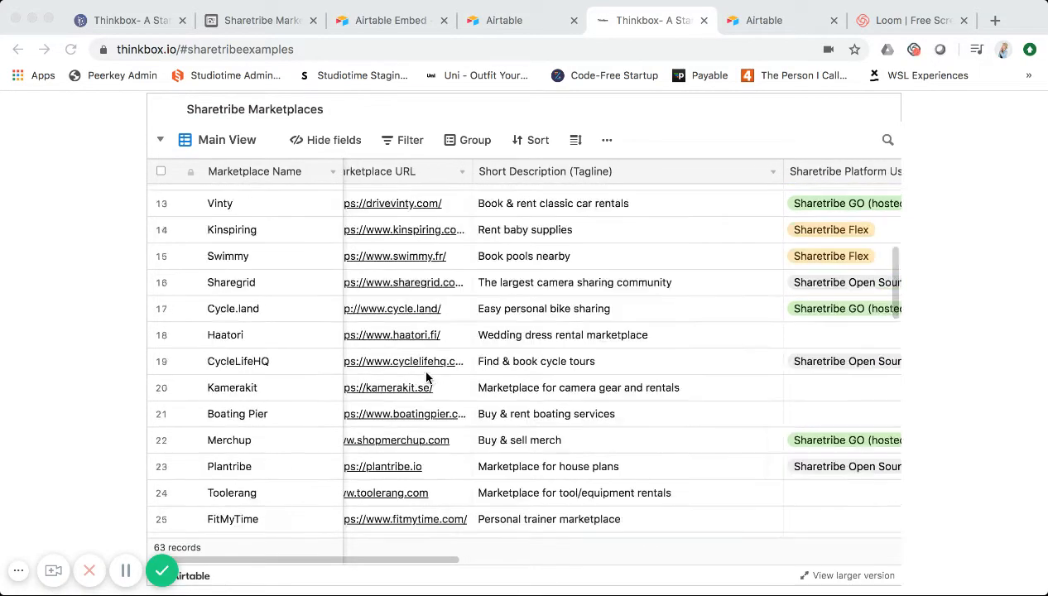
scroll(426, 377, "down", 5)
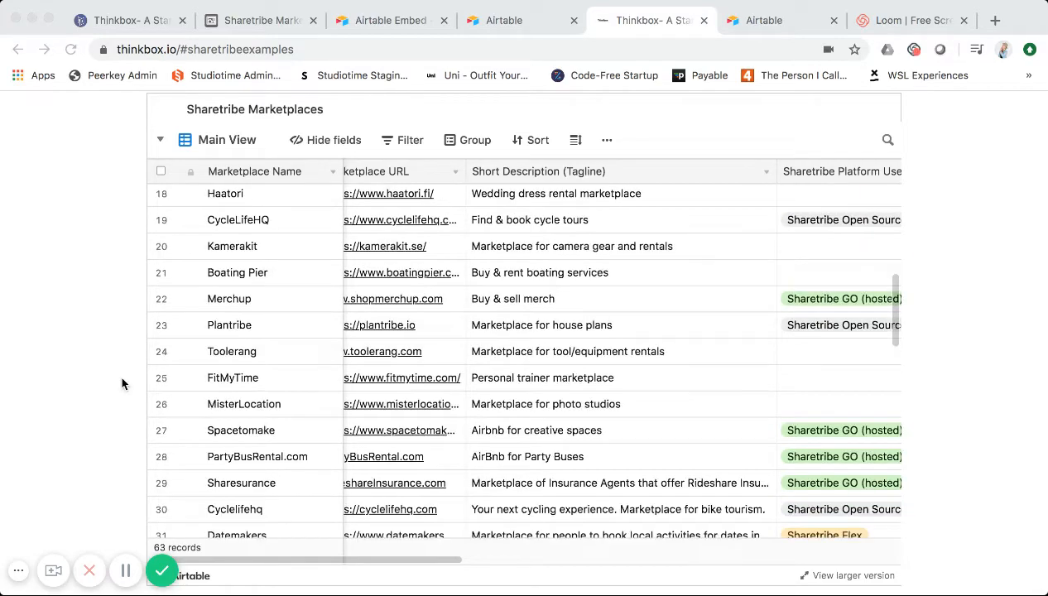
scroll(65, 367, "down", 1)
scroll(65, 367, "up", 1)
scroll(209, 276, "up", 3)
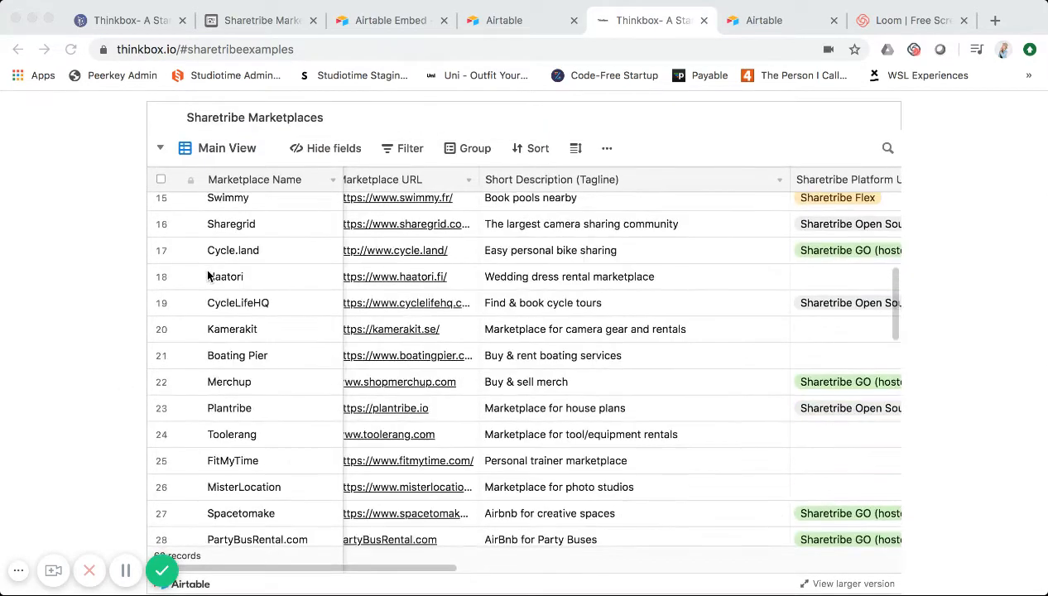
scroll(209, 276, "up", 4)
scroll(73, 284, "down", 1)
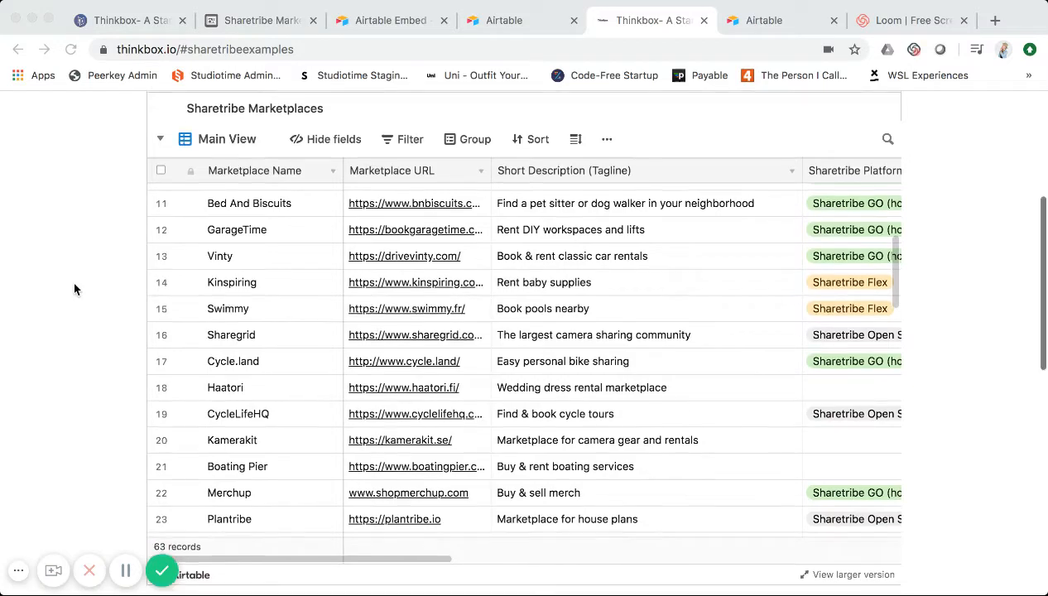
scroll(74, 288, "down", 2)
scroll(74, 284, "up", 1)
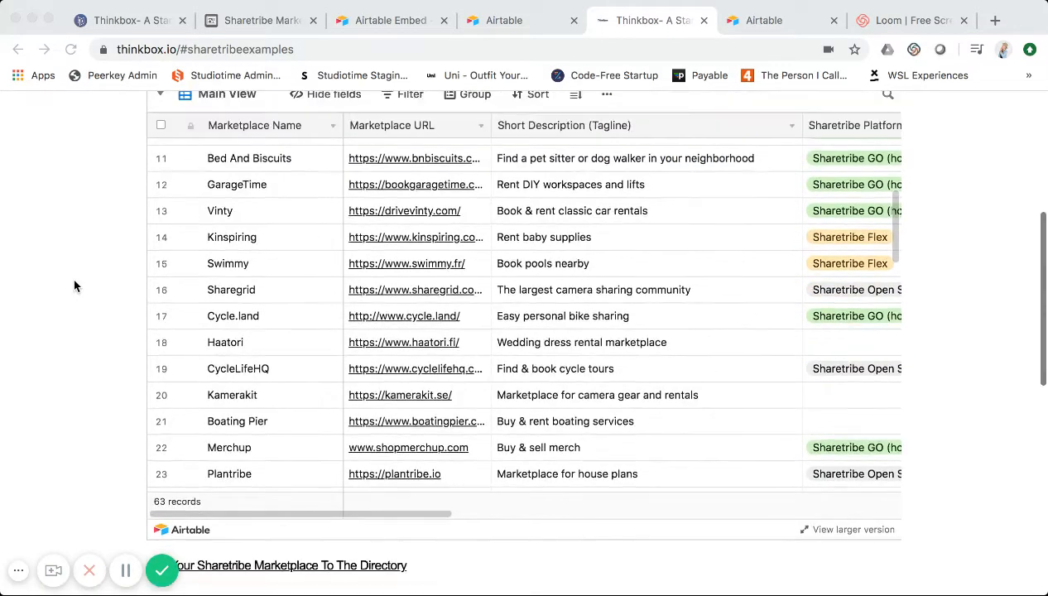
scroll(73, 285, "up", 1)
scroll(112, 321, "down", 1)
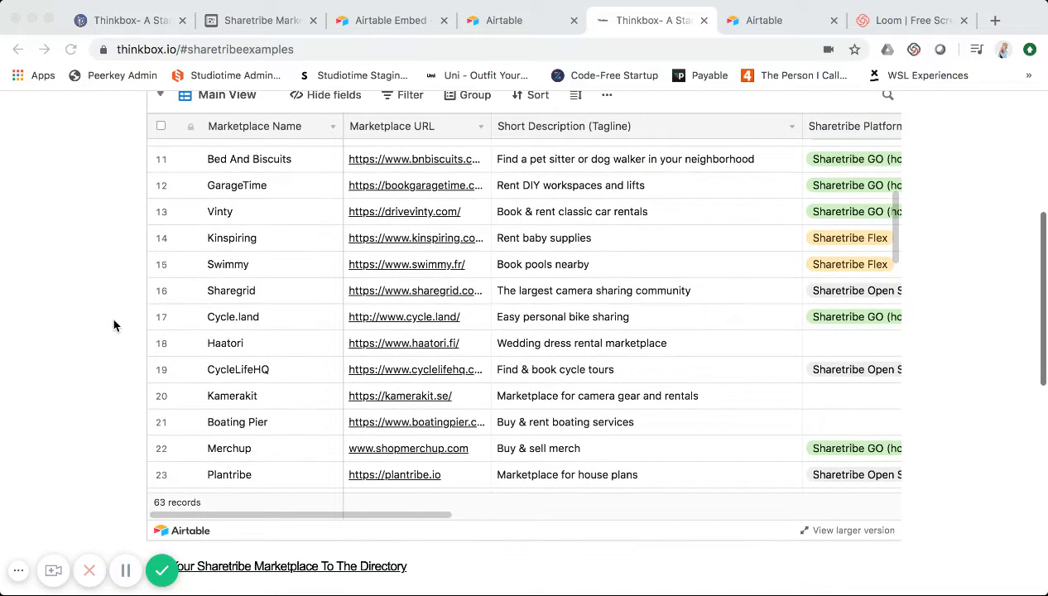
scroll(114, 325, "down", 1)
scroll(186, 490, "down", 2)
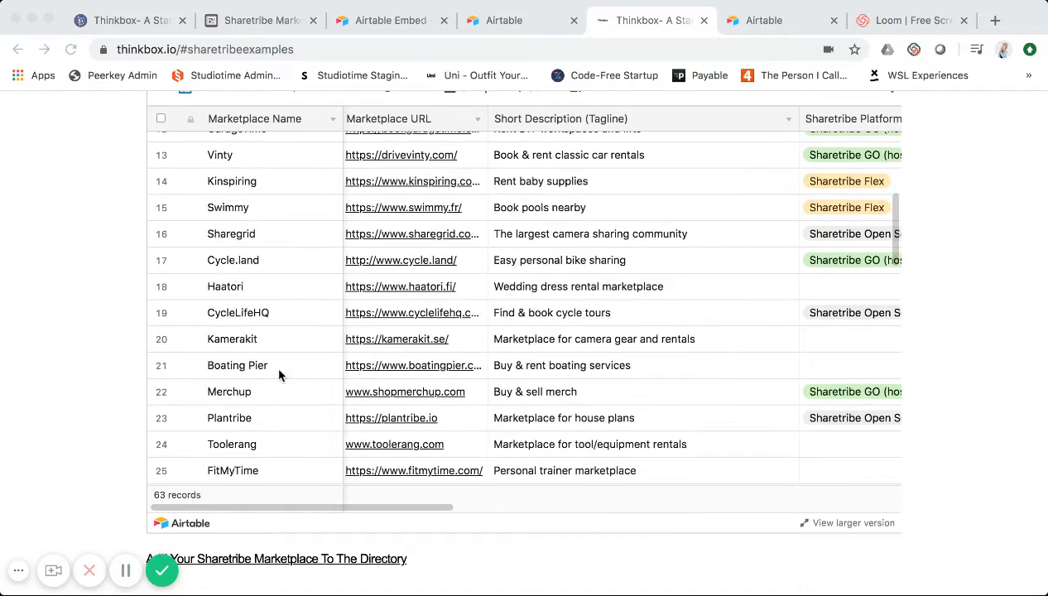
scroll(279, 371, "down", 2)
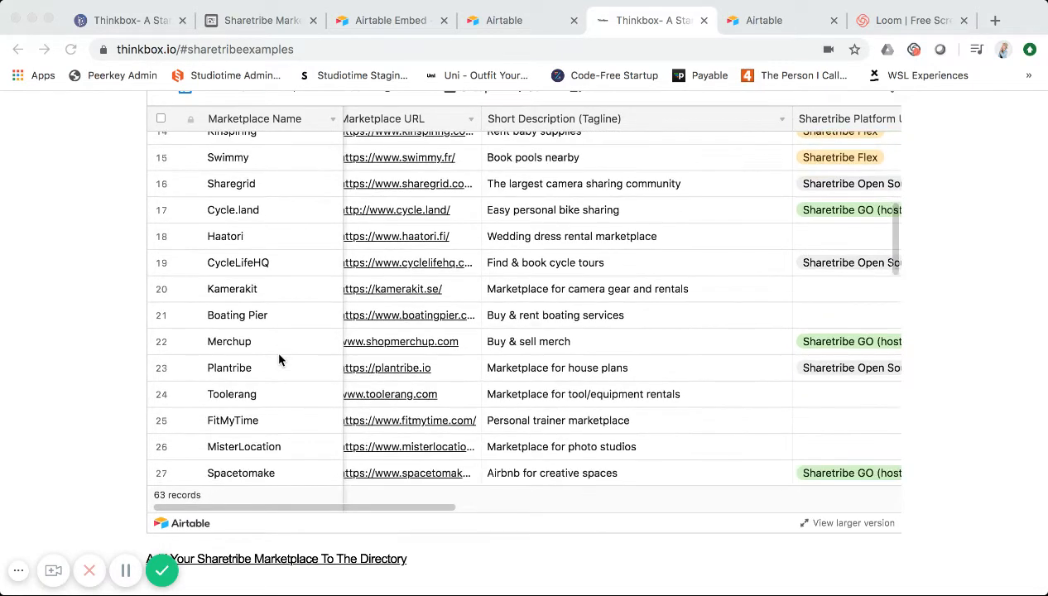
scroll(279, 359, "left", 1)
scroll(279, 359, "up", 10)
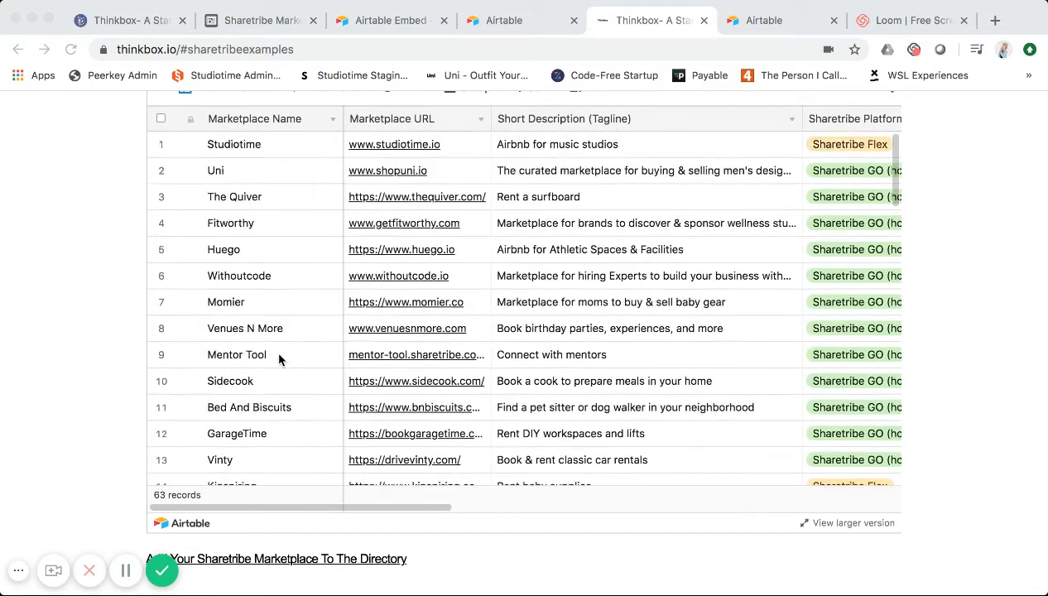
Step: Examine the table's Sharetribe Platform Used, Custom Development? and Customized By? columns for the listed marketplaces
scroll(279, 359, "right", 3)
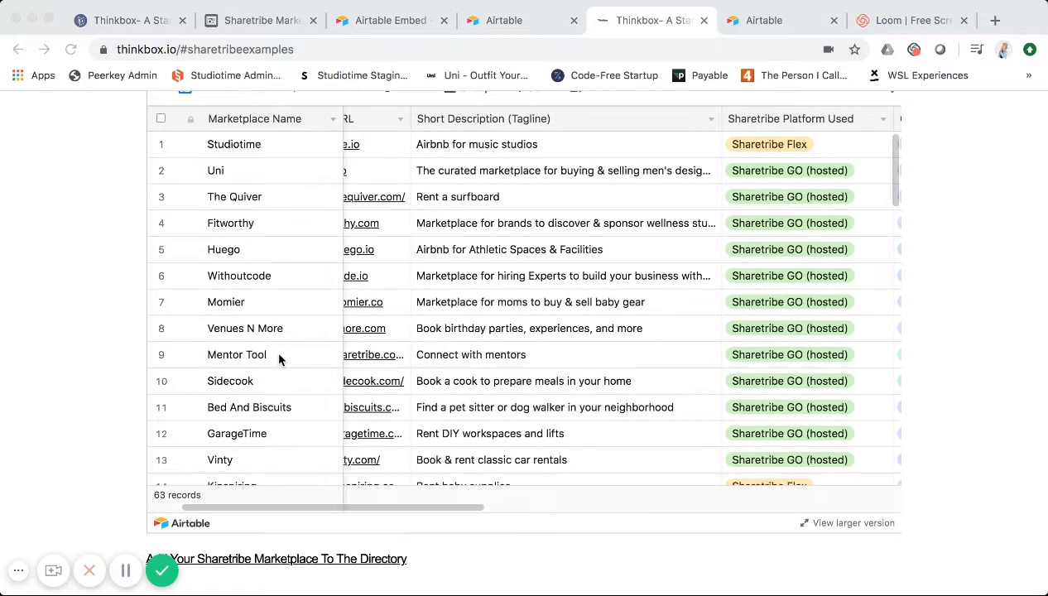
scroll(279, 359, "right", 8)
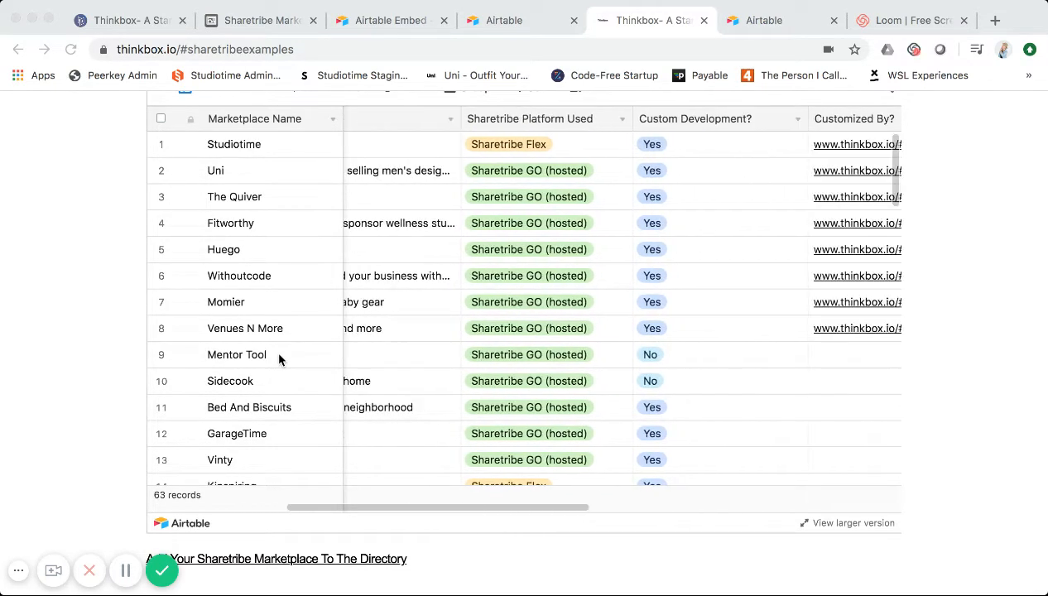
scroll(279, 359, "right", 2)
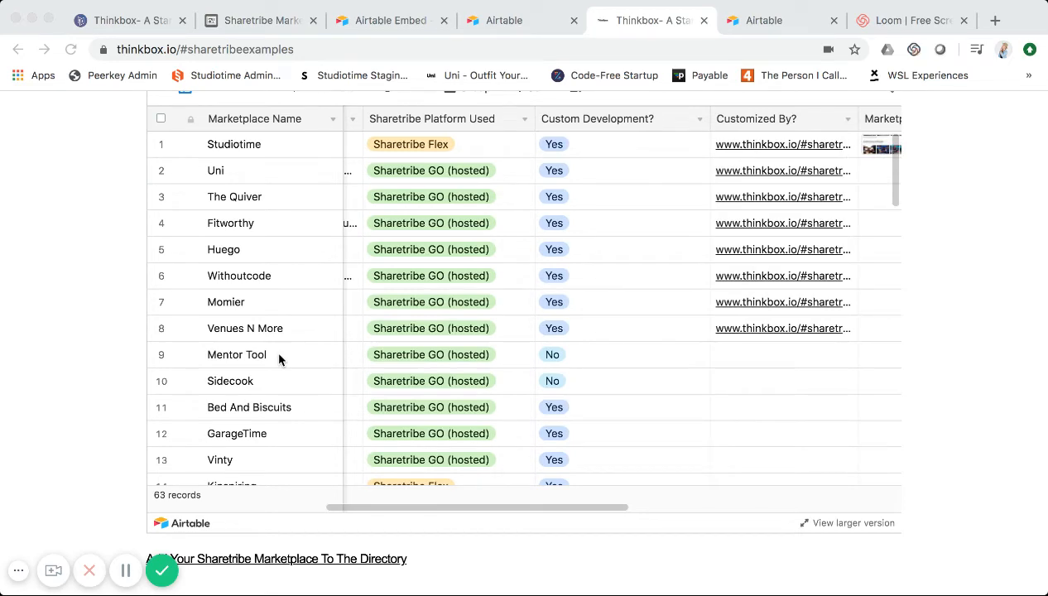
scroll(278, 356, "down", 2)
scroll(278, 355, "left", 1)
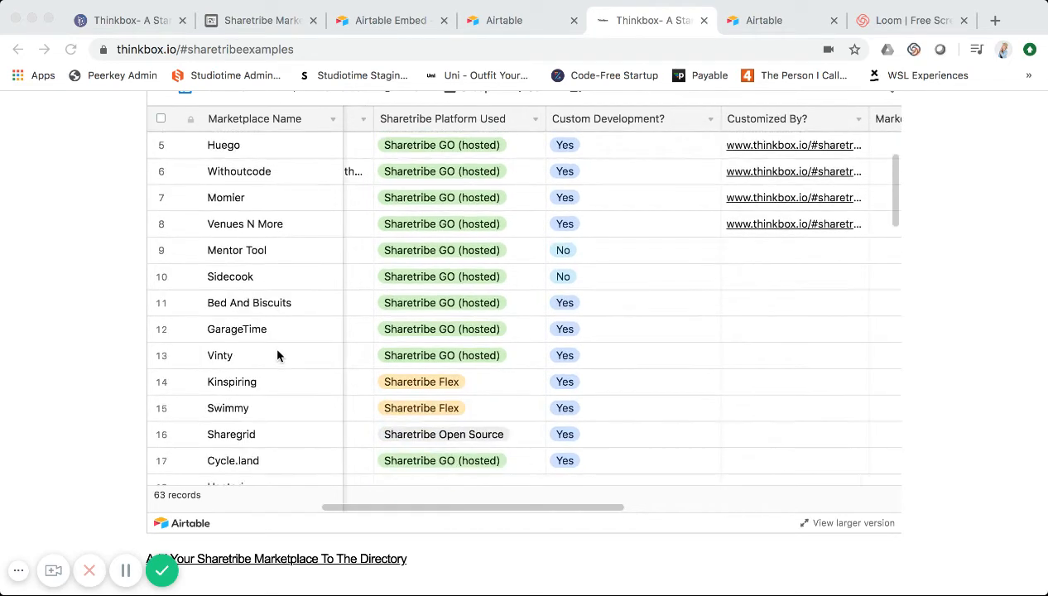
scroll(278, 362, "up", 2)
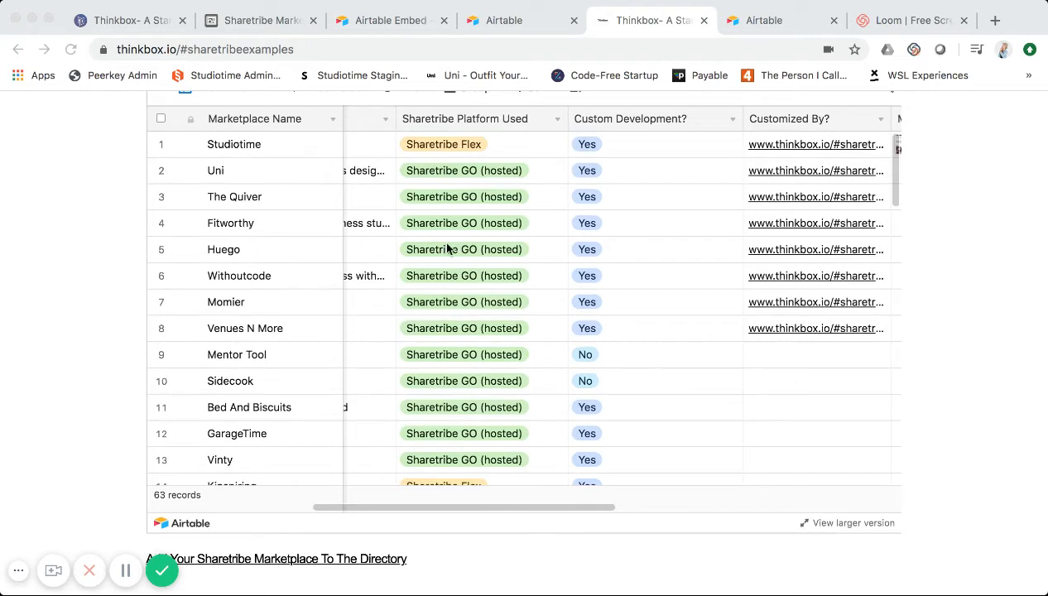
scroll(447, 249, "left", 1)
scroll(447, 249, "left", 10)
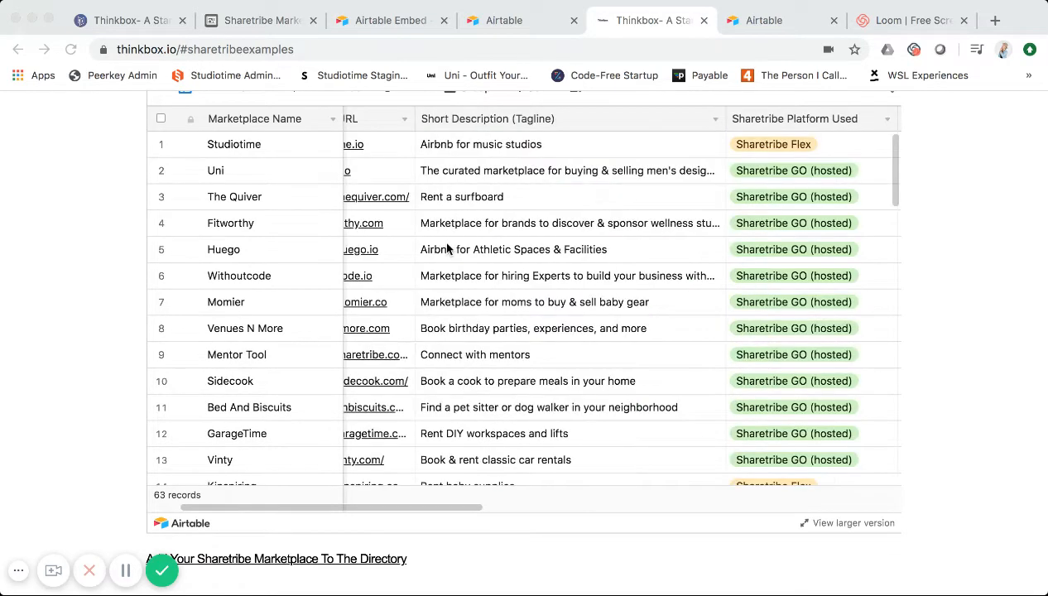
scroll(447, 238, "right", 1)
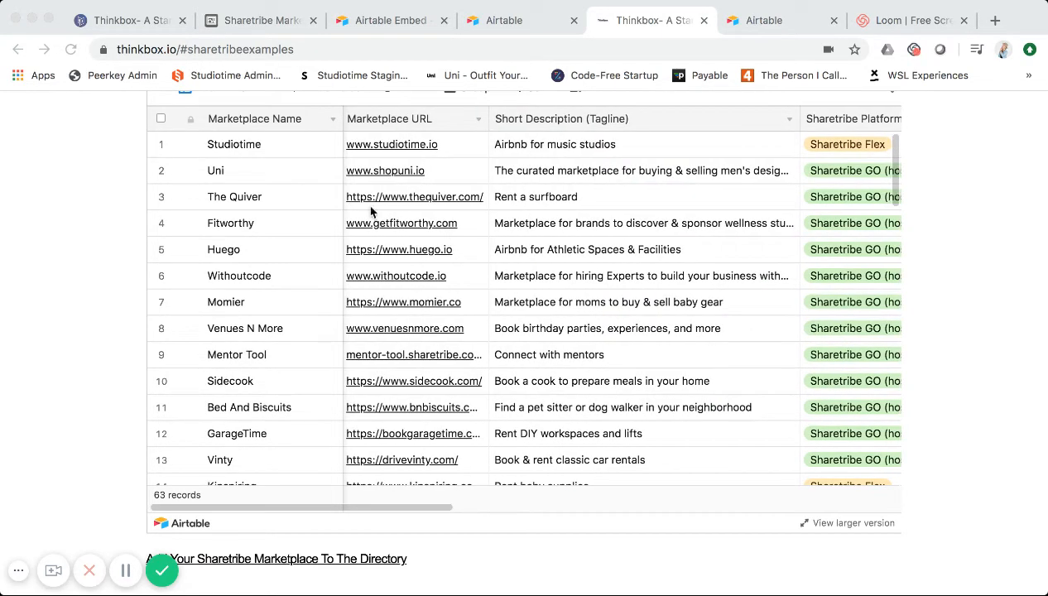
Step: Switch to the Carrd editor for the Thinkbox site and close the open element settings on the directory page
scroll(94, 224, "up", 5)
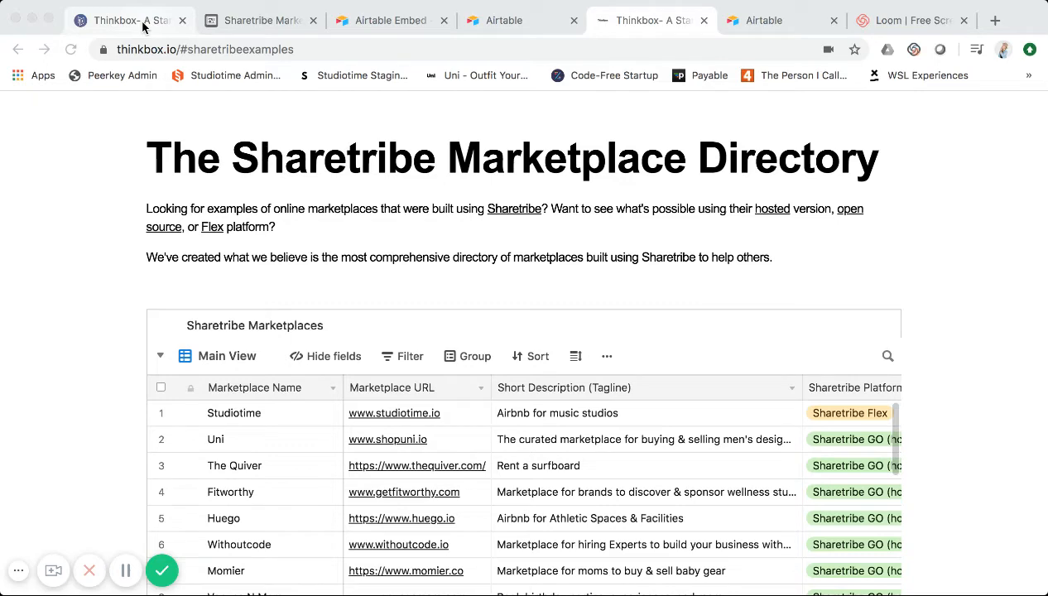
scroll(239, 141, "up", 1)
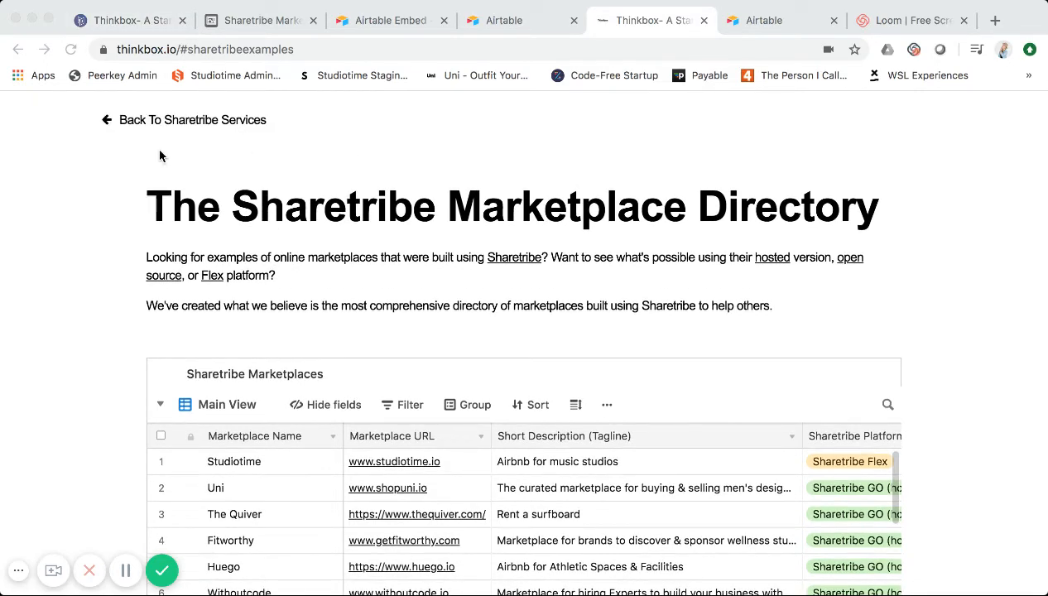
left_click(158, 22)
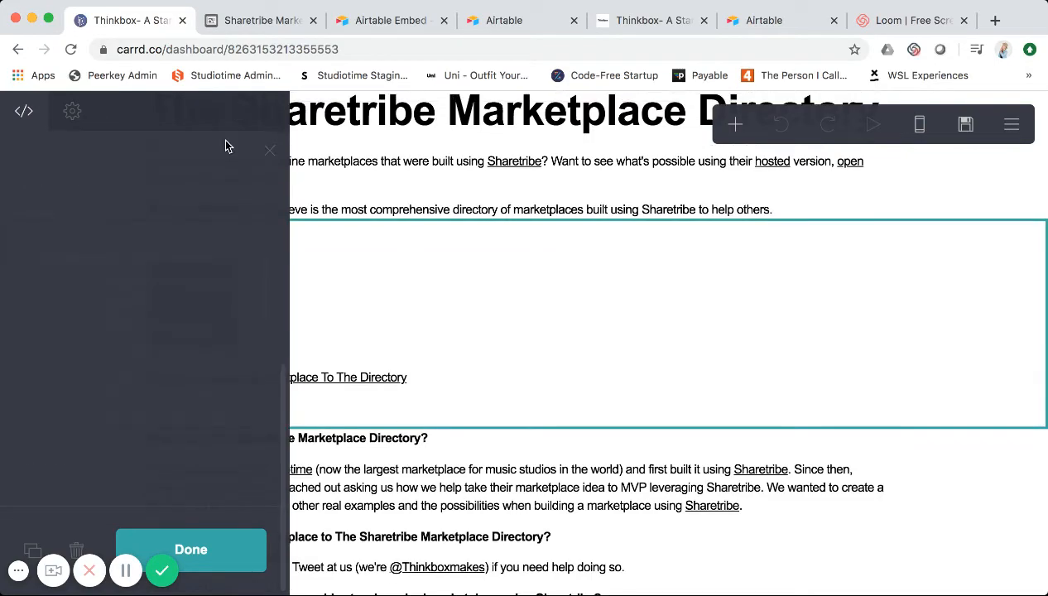
left_click(271, 154)
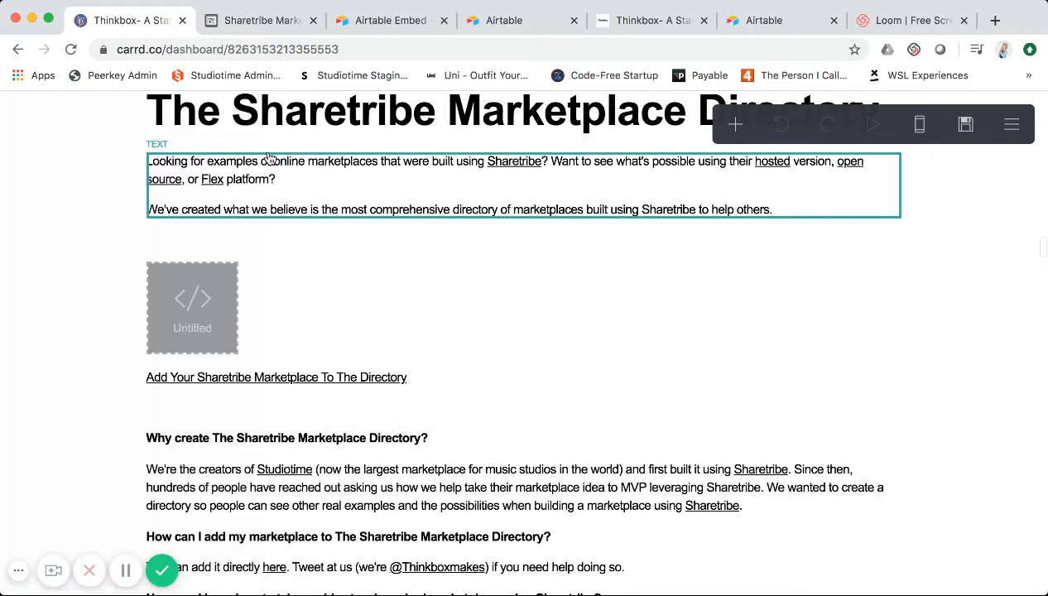
Step: Look through the site's sections from the marketplace directory back up to the #home section
scroll(273, 153, "up", 3)
scroll(273, 150, "up", 20)
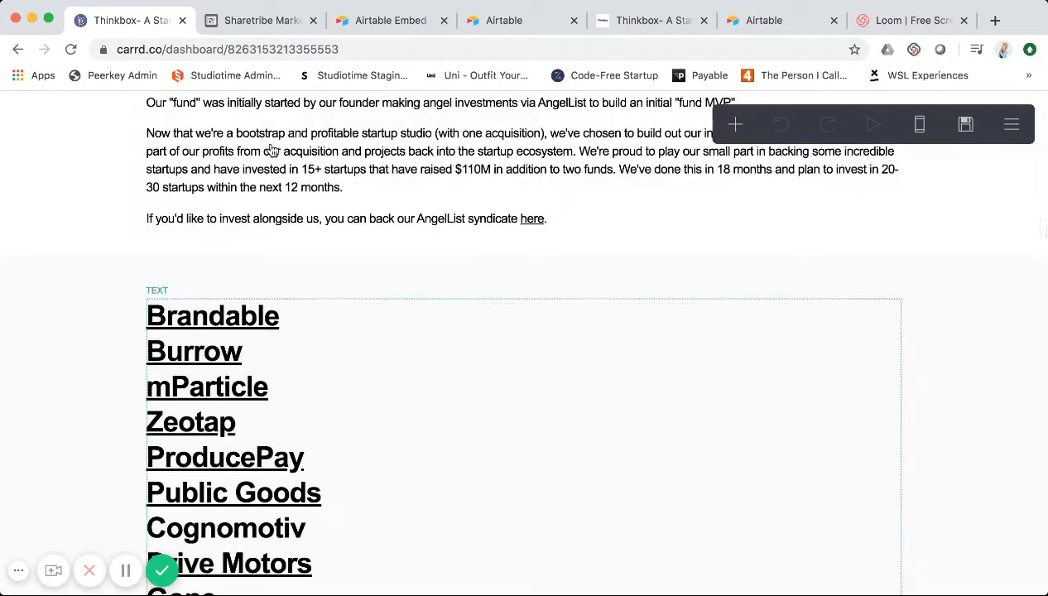
scroll(273, 151, "up", 15)
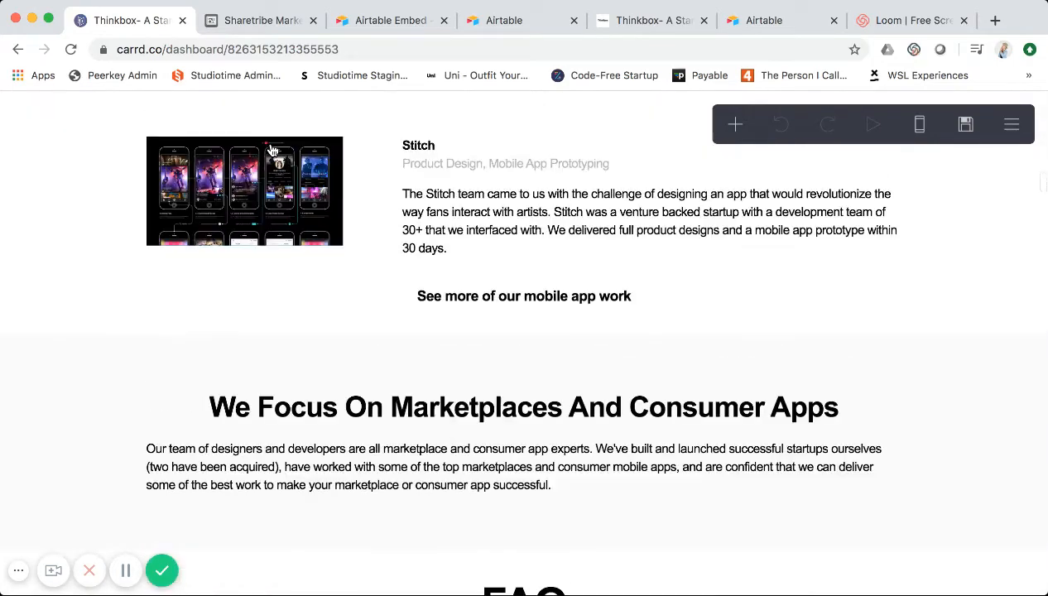
scroll(272, 151, "up", 10)
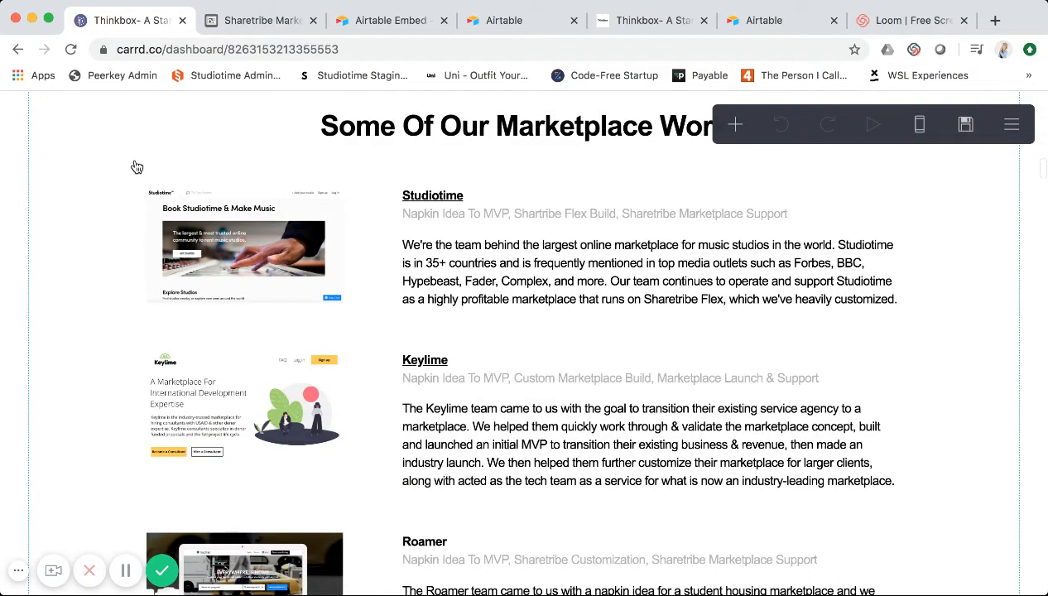
scroll(211, 160, "up", 3)
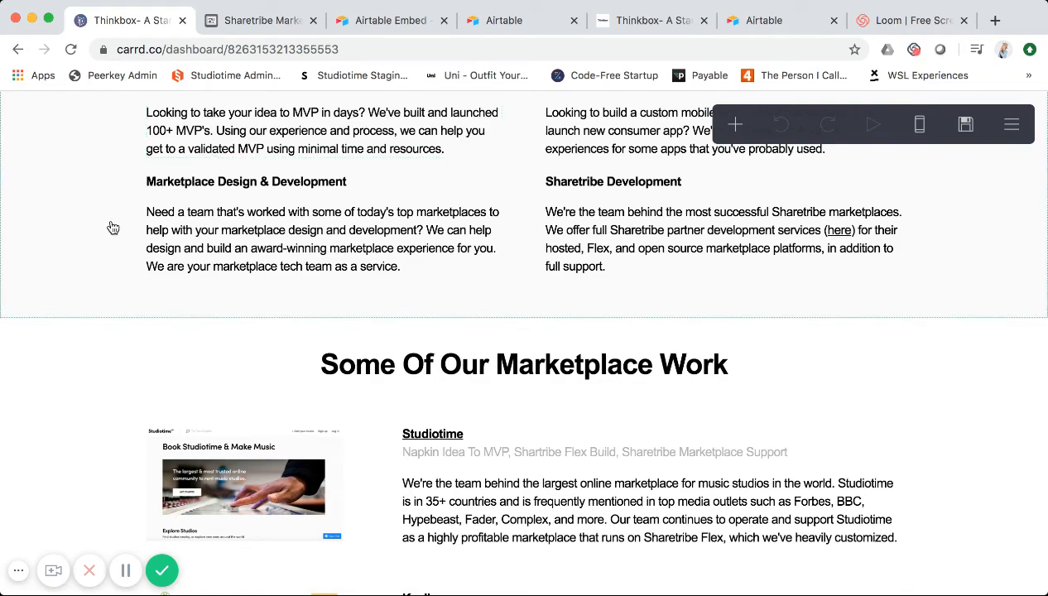
scroll(150, 228, "up", 10)
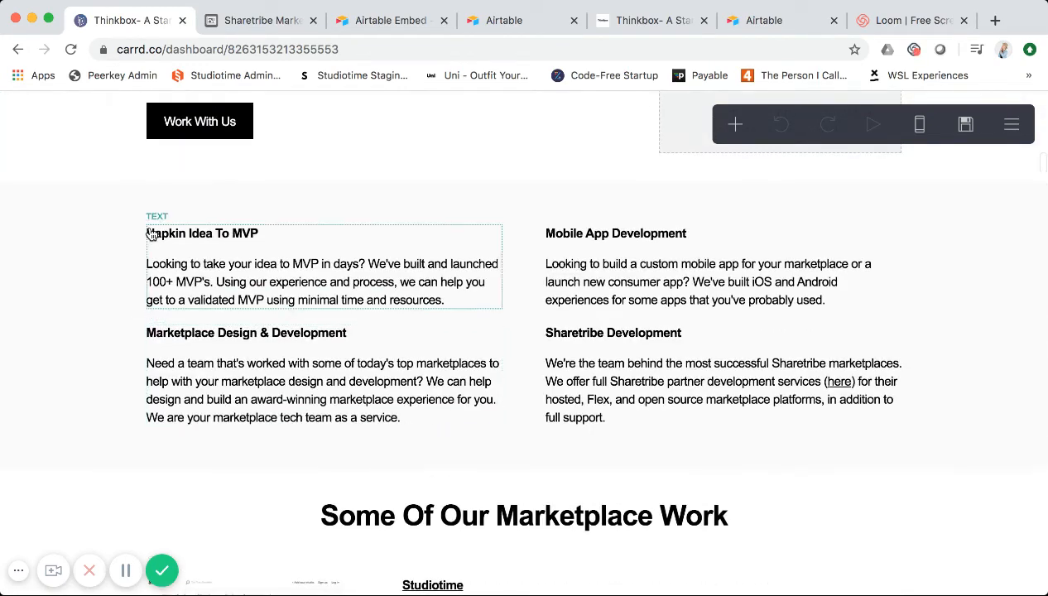
scroll(150, 235, "up", 10)
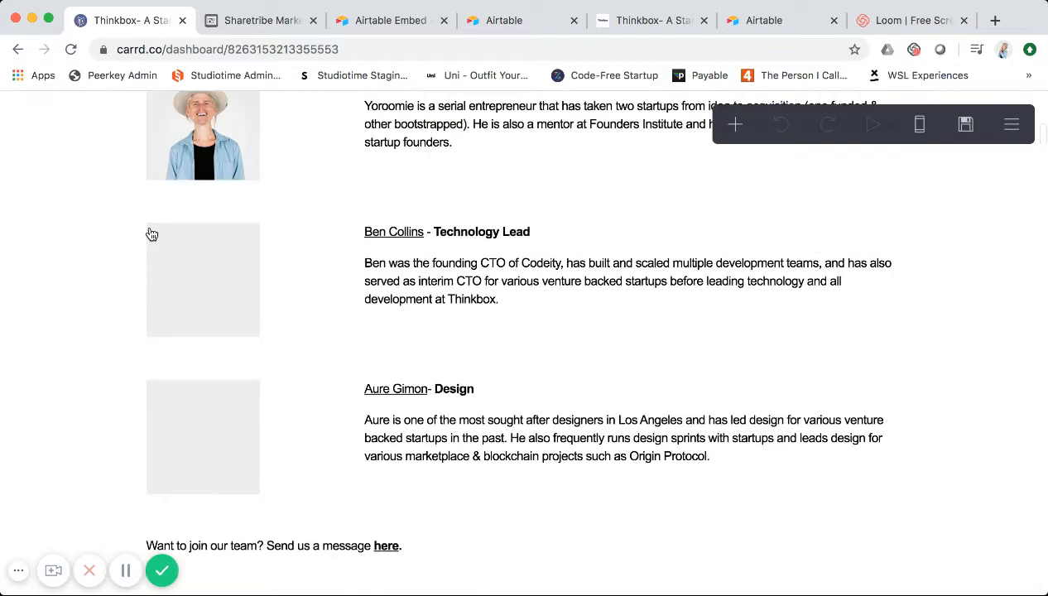
scroll(157, 213, "up", 10)
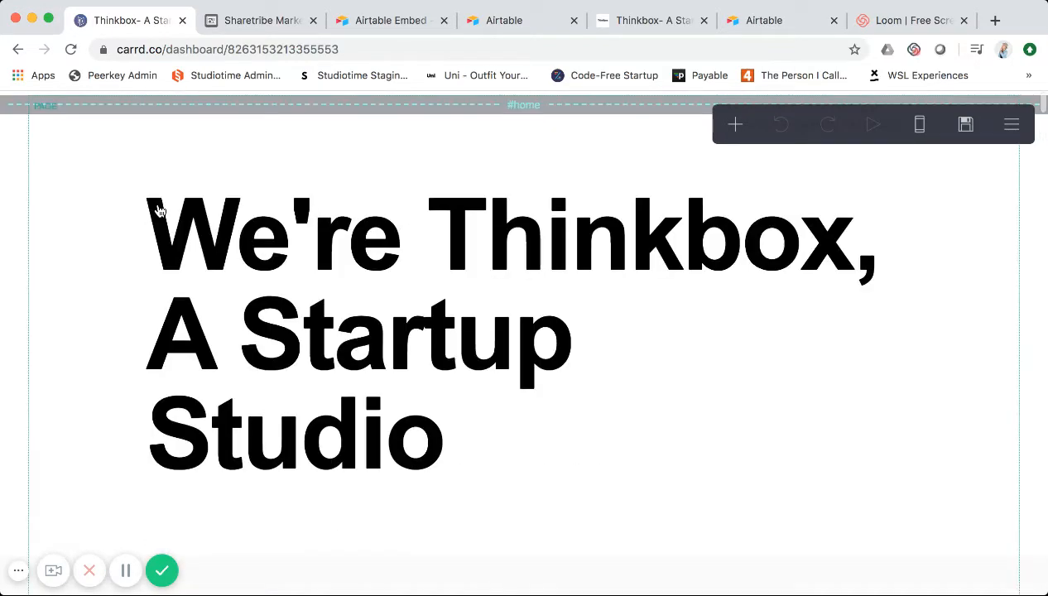
Step: Inspect the settings of the section break control that starts the #about section, and close them
scroll(155, 315, "down", 15)
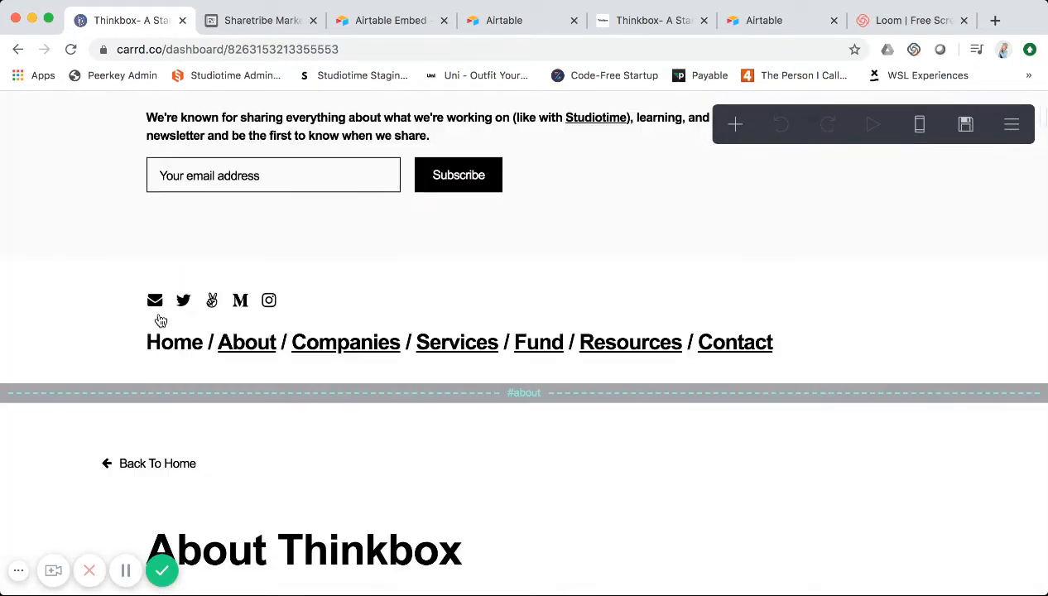
scroll(159, 318, "down", 3)
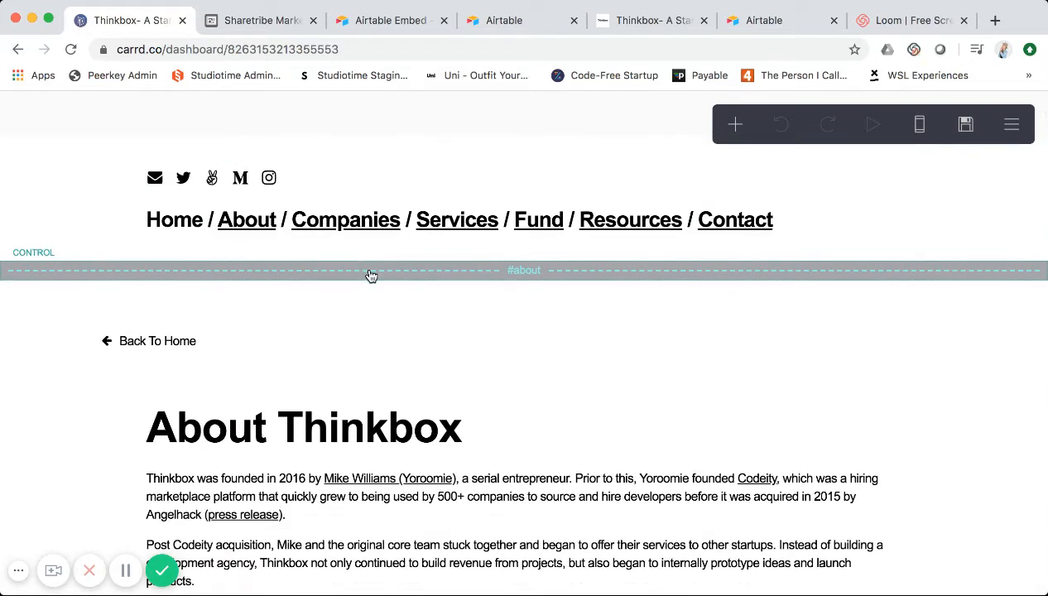
left_click(371, 276)
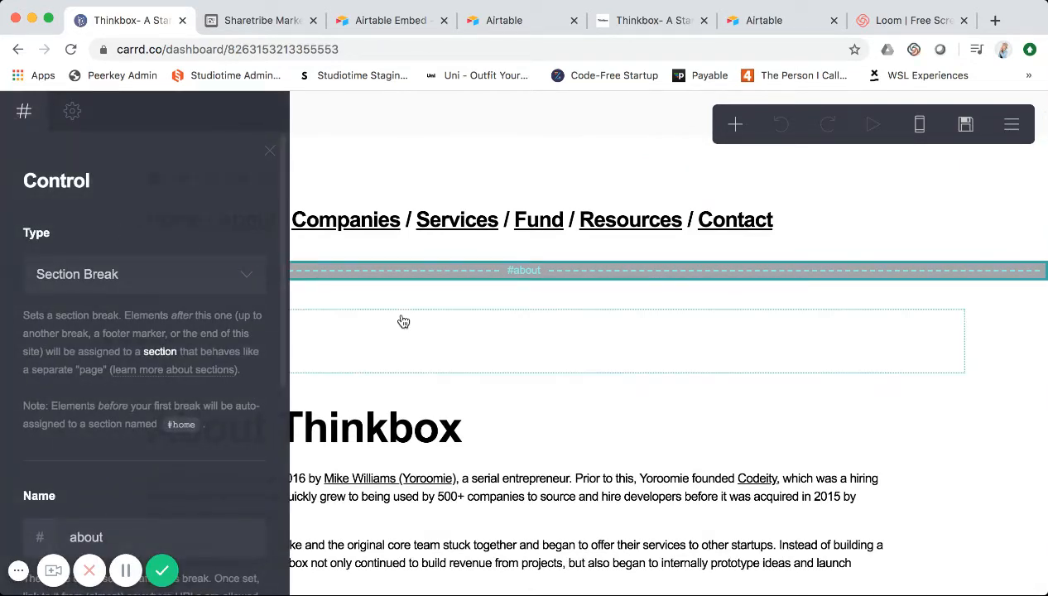
left_click(270, 151)
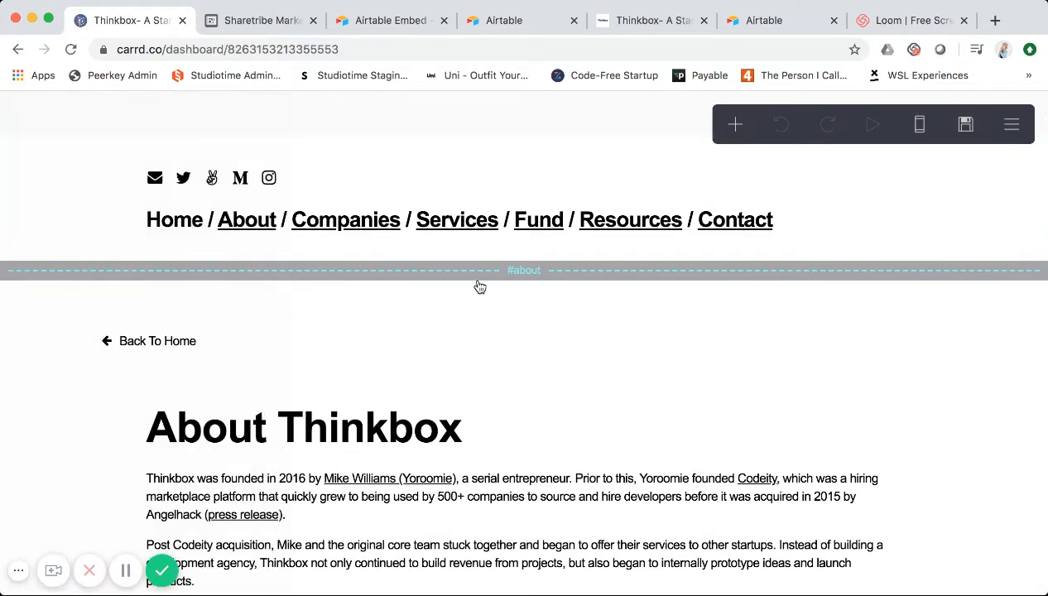
Step: Review the about, companies, services and fund sections down to the #sharetribeexamples section break
scroll(480, 287, "down", 5)
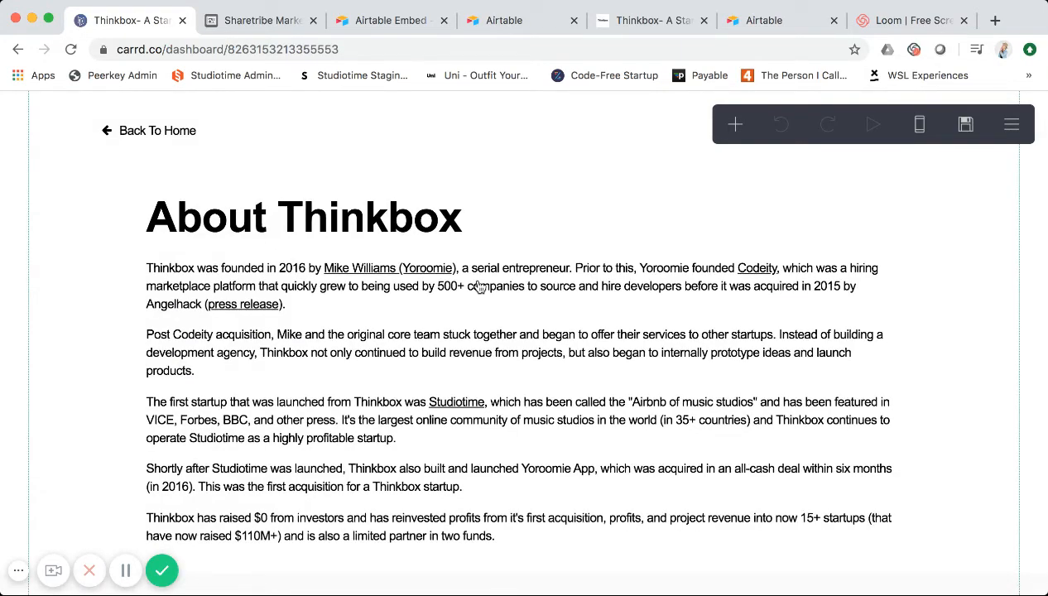
scroll(479, 286, "down", 20)
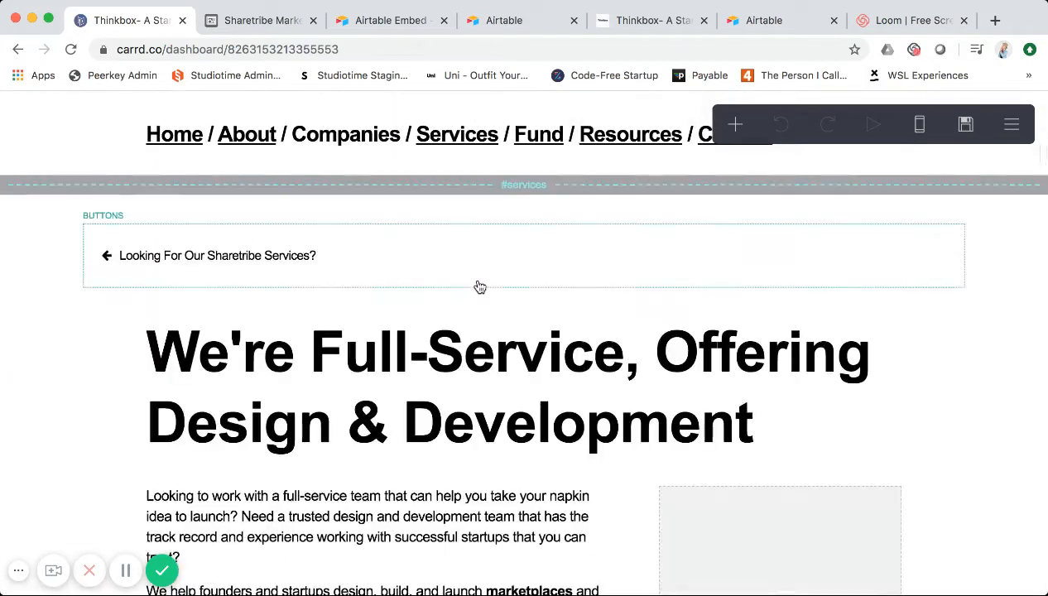
scroll(479, 286, "down", 20)
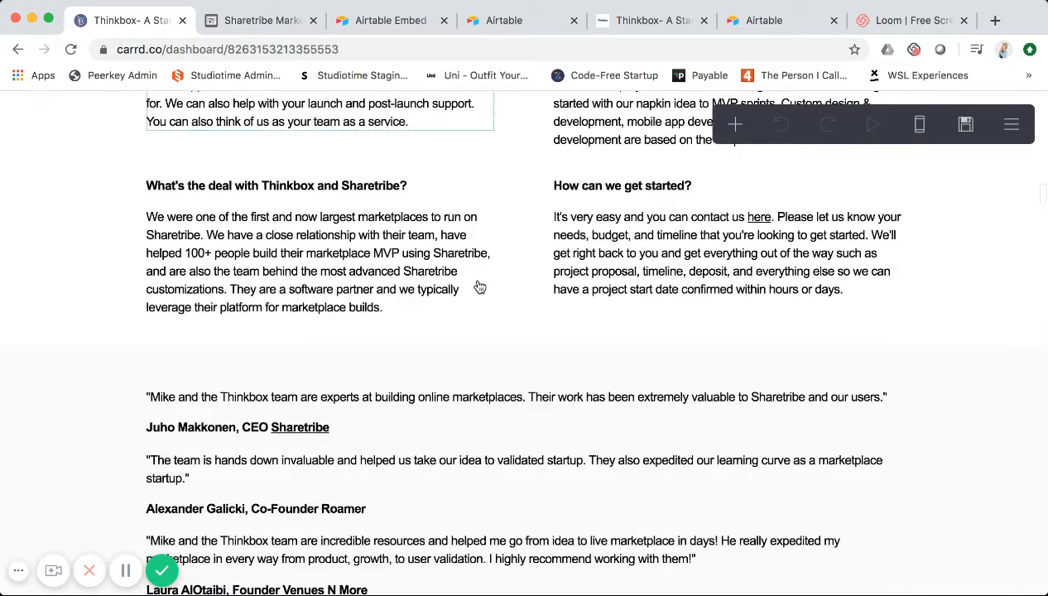
scroll(479, 286, "down", 20)
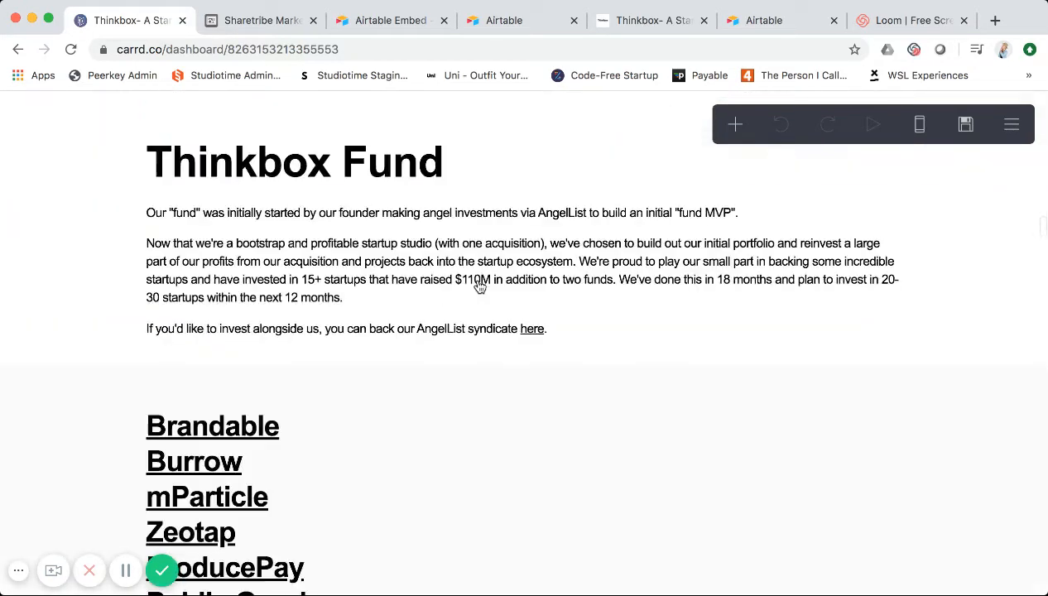
scroll(480, 287, "down", 20)
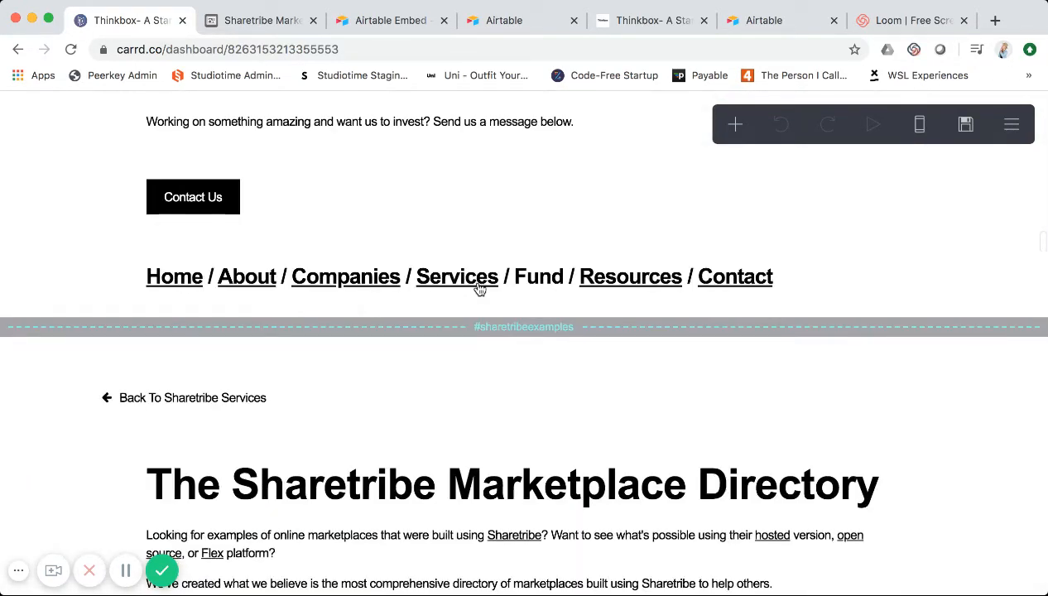
scroll(477, 365, "down", 5)
scroll(477, 365, "up", 4)
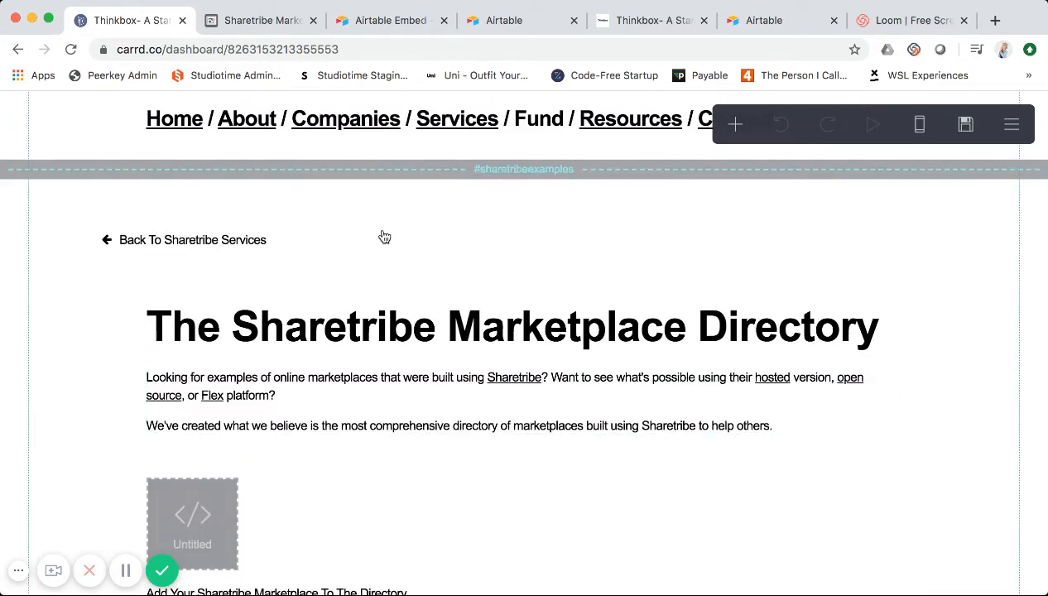
Step: Inspect the settings of the container holding the Sharetribe Marketplace Directory heading and introduction, and close them
scroll(390, 293, "down", 2)
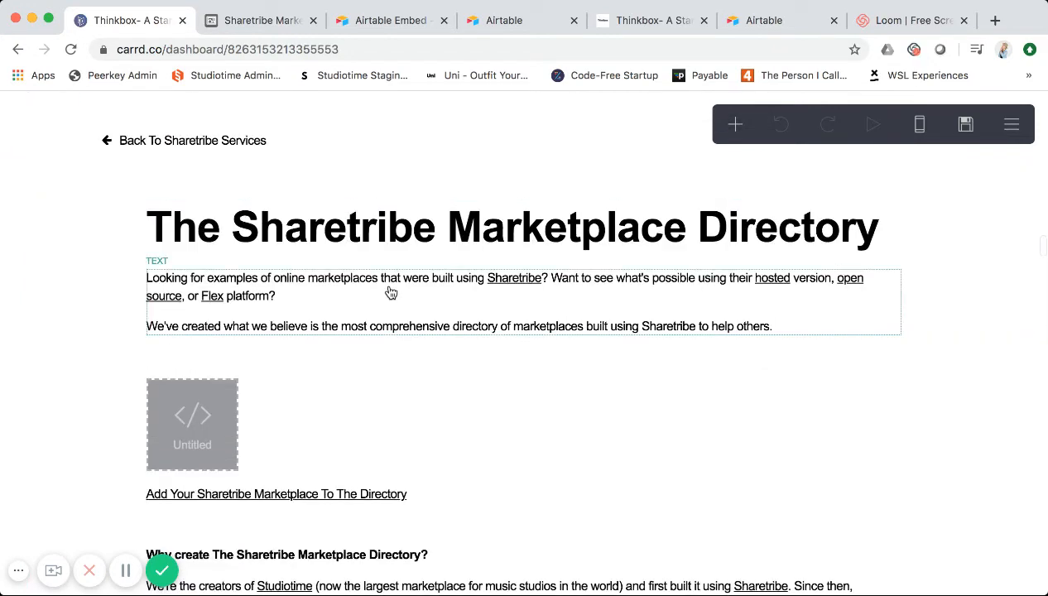
scroll(265, 245, "up", 1)
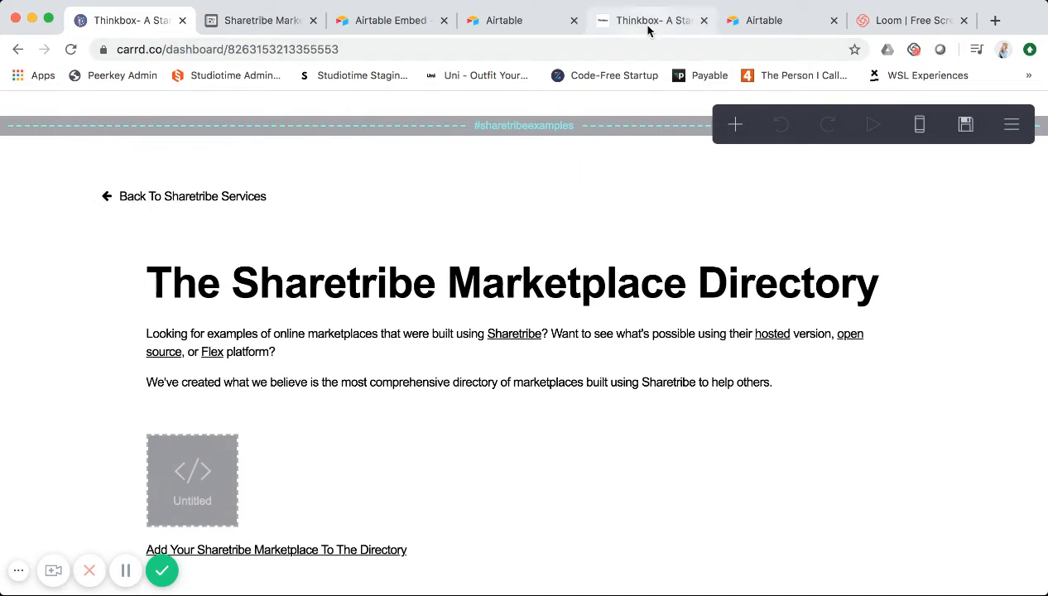
scroll(292, 246, "down", 1)
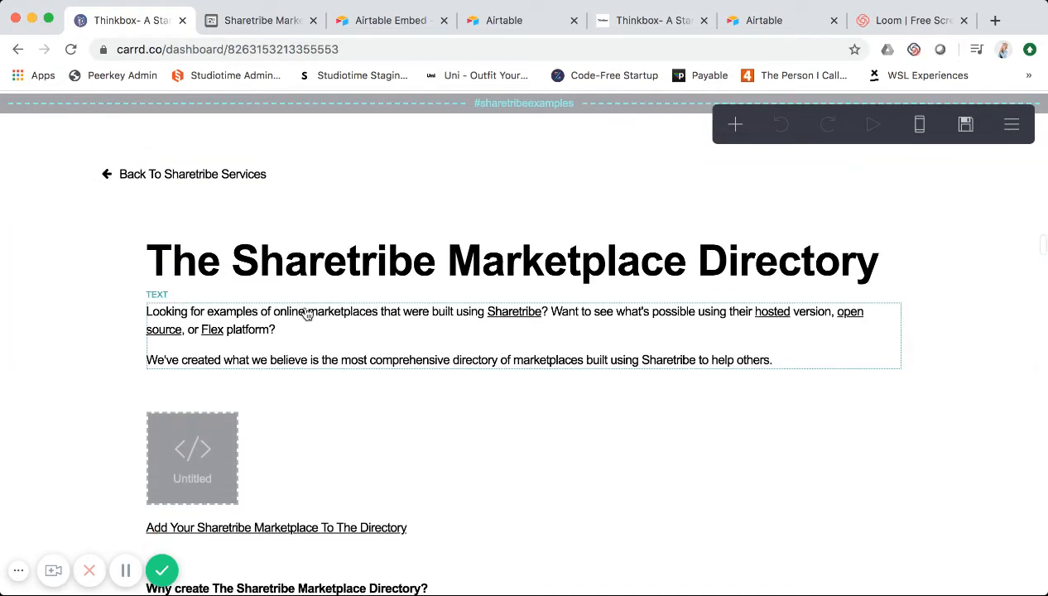
scroll(274, 249, "down", 2)
scroll(264, 218, "up", 1)
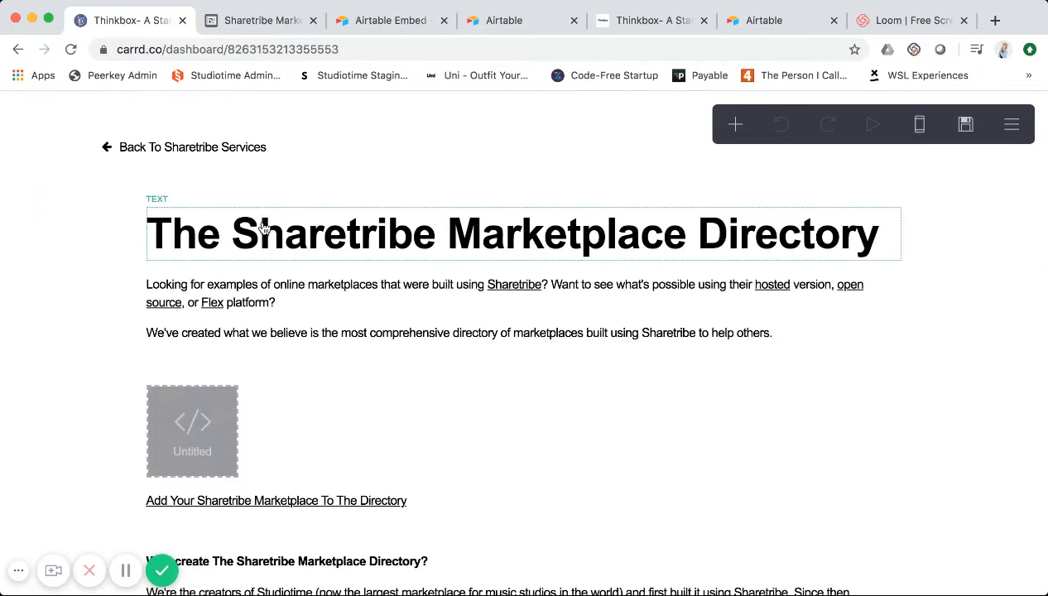
left_click(137, 245)
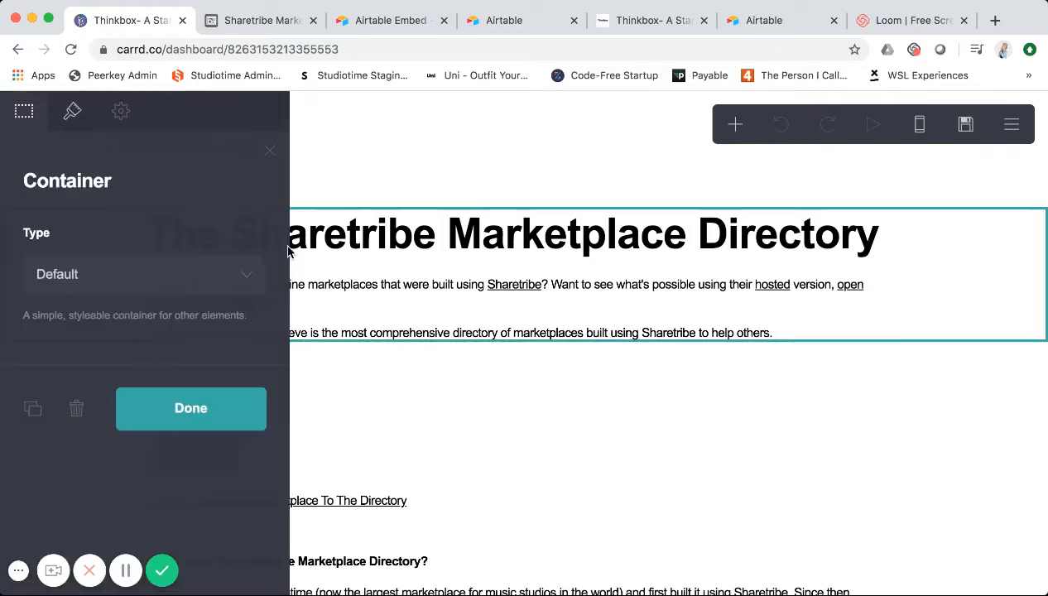
left_click(266, 153)
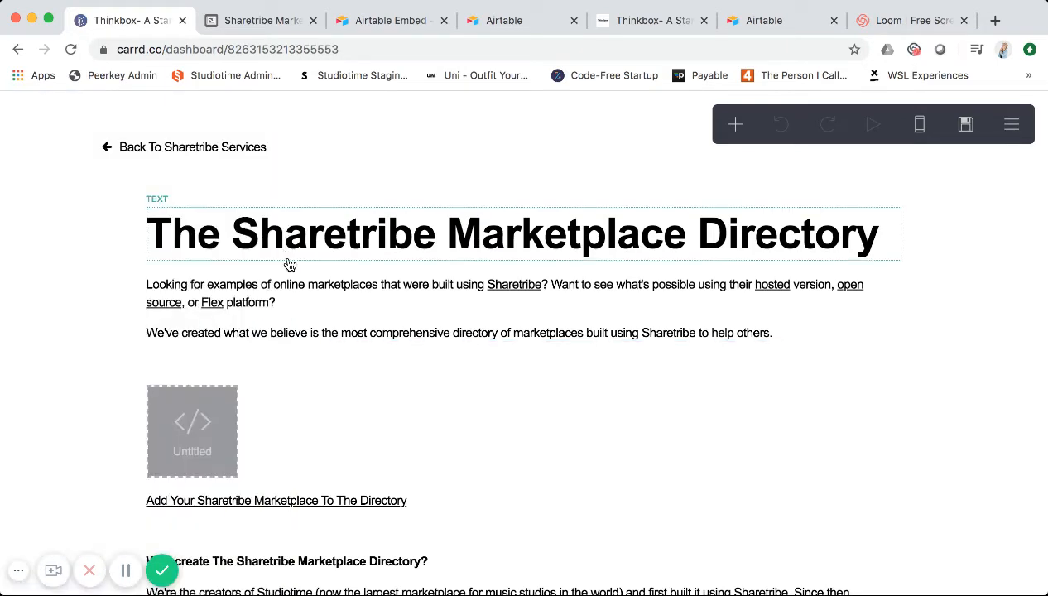
Step: Examine the directory page's remaining elements: the embed, the submission link, the questions container, the newsletter signup and the footer navigation
scroll(289, 264, "down", 3)
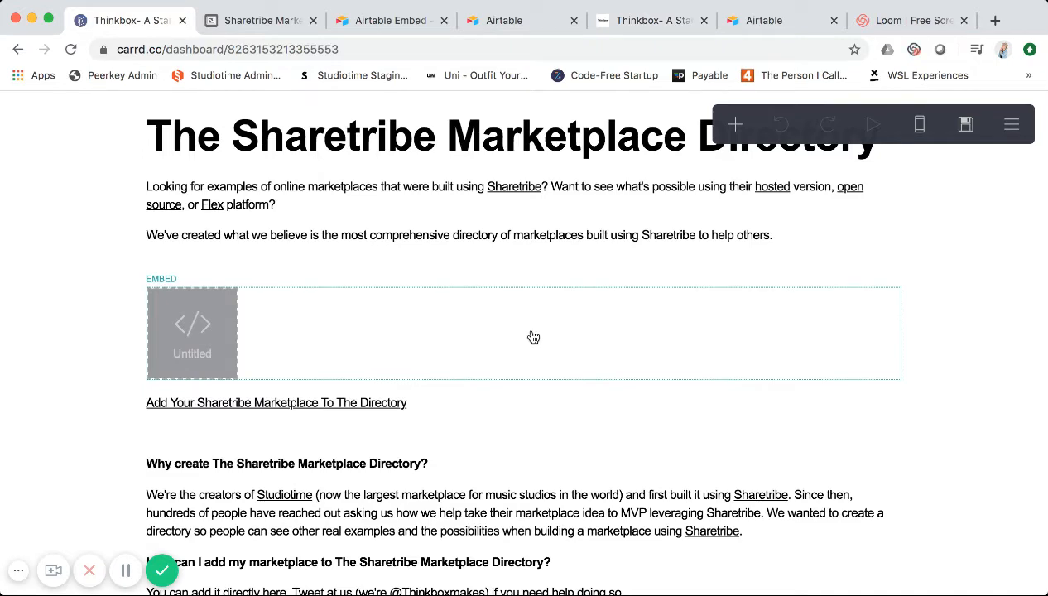
scroll(524, 333, "down", 2)
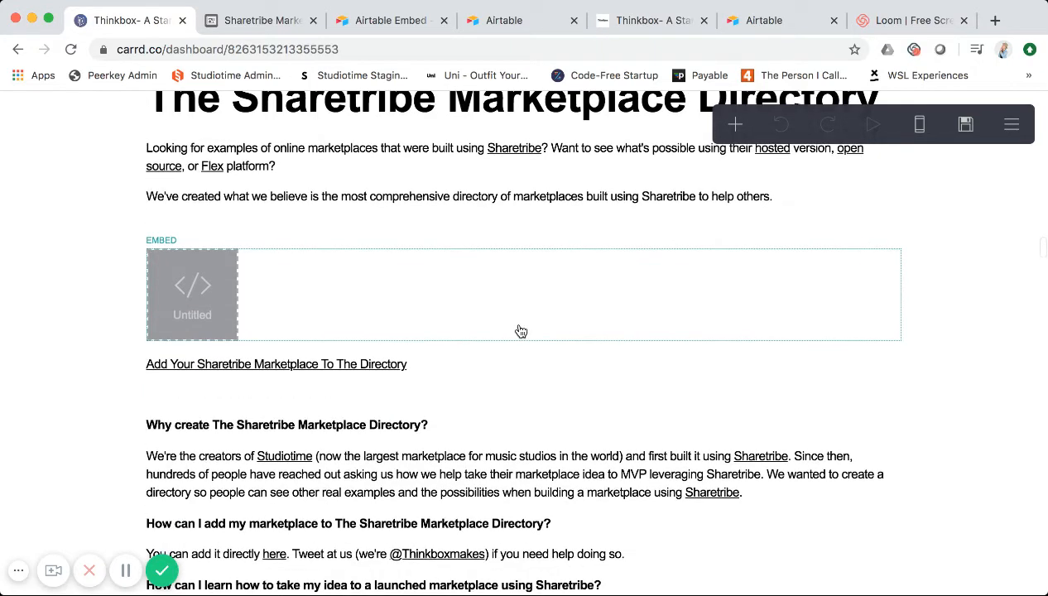
scroll(521, 333, "up", 1)
scroll(520, 332, "up", 1)
scroll(465, 206, "down", 5)
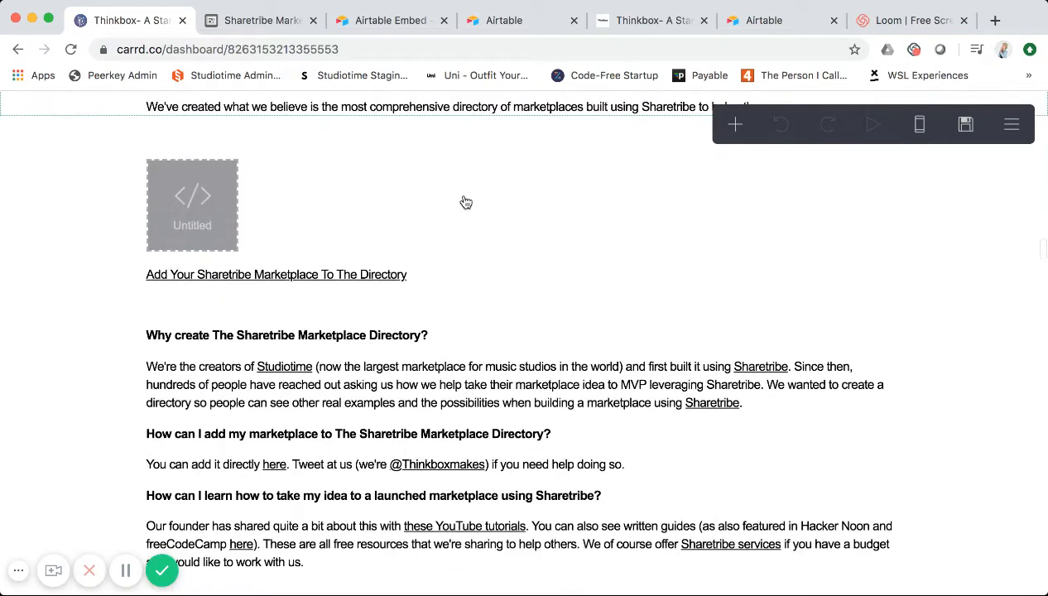
scroll(165, 336, "down", 1)
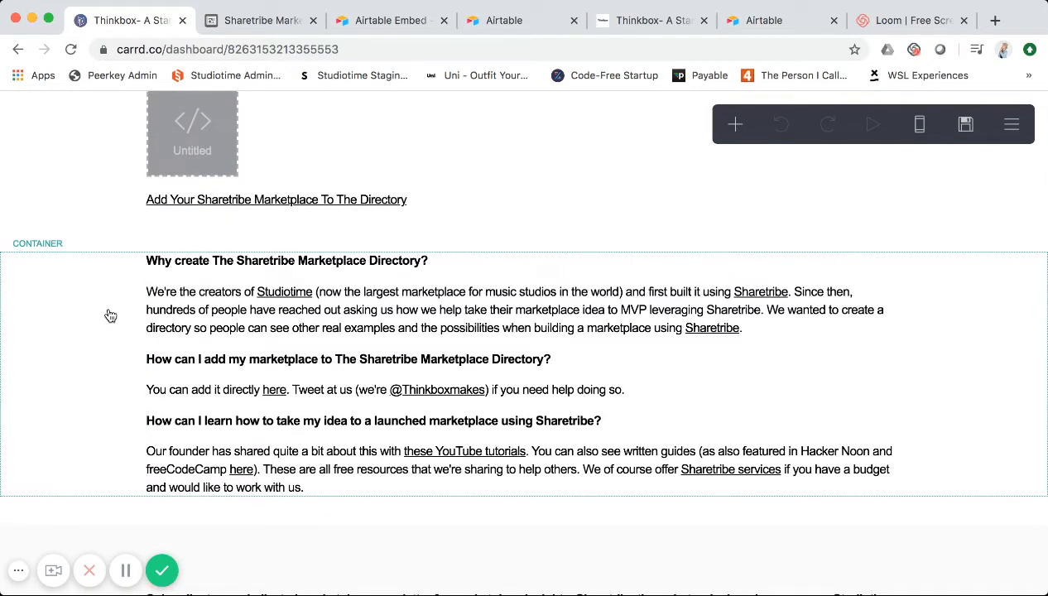
scroll(168, 323, "down", 4)
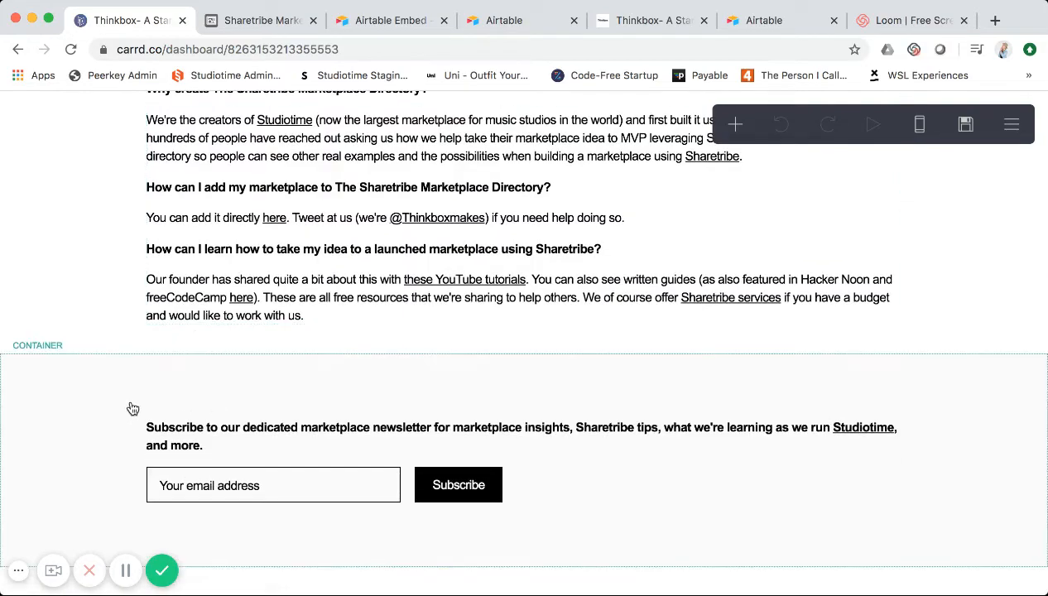
scroll(133, 410, "down", 4)
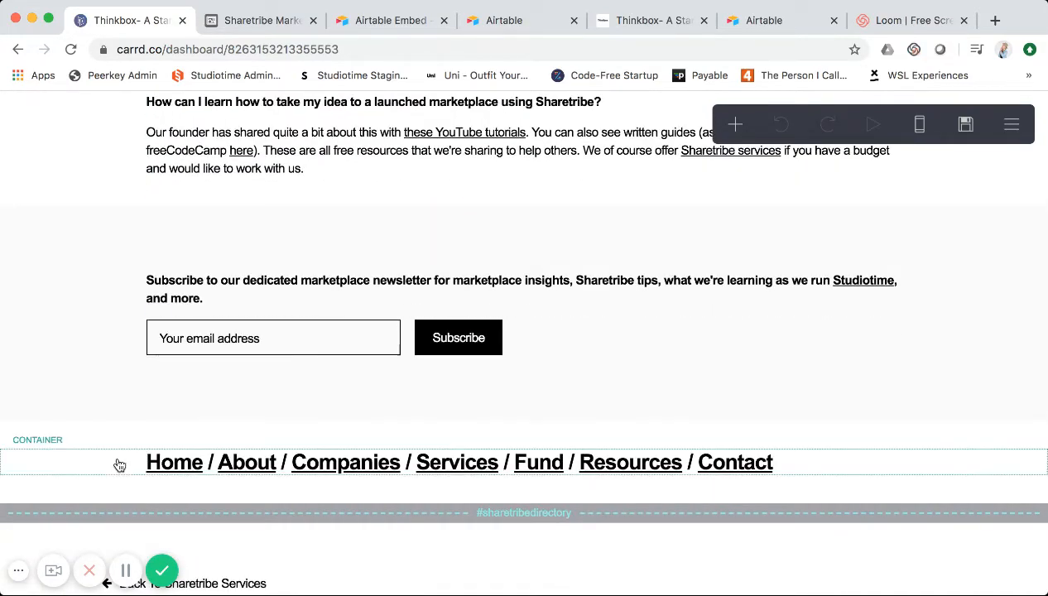
scroll(132, 323, "up", 4)
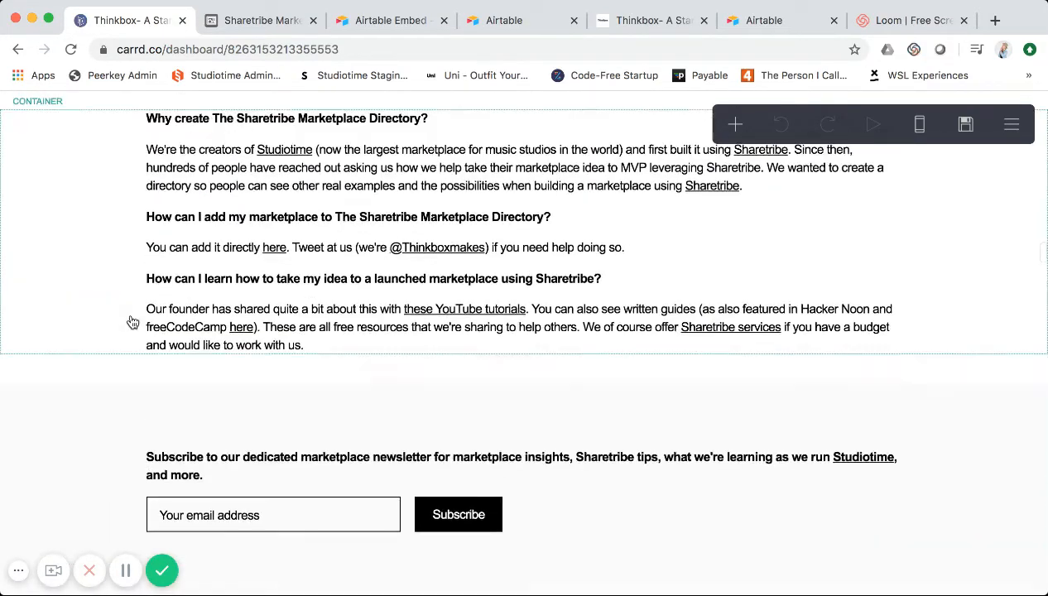
scroll(133, 322, "up", 10)
scroll(132, 322, "down", 3)
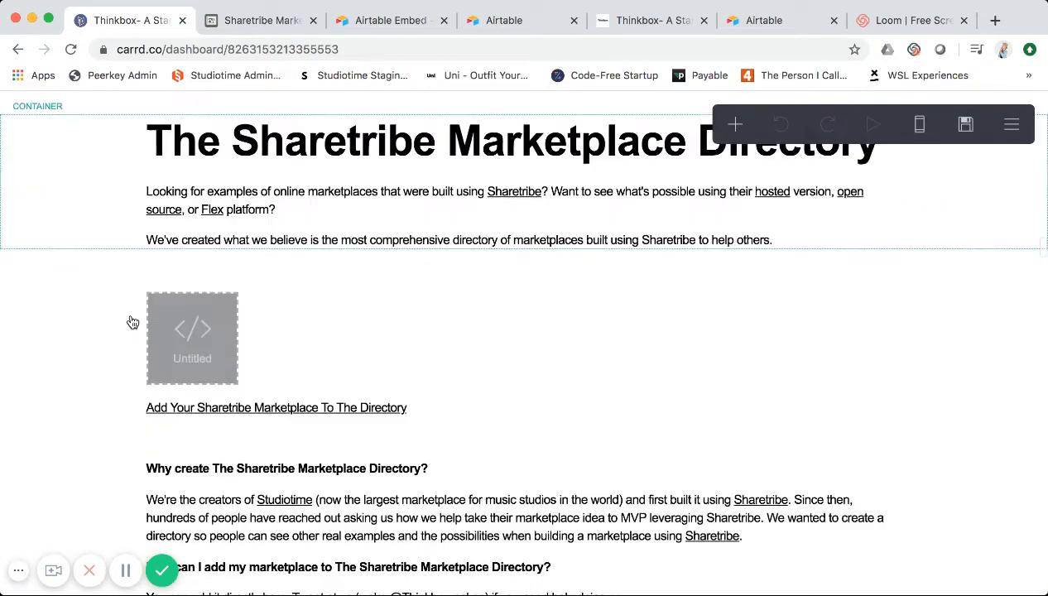
Step: Open the settings of the embed element below the directory introduction and review its type, label and style
left_click(183, 309)
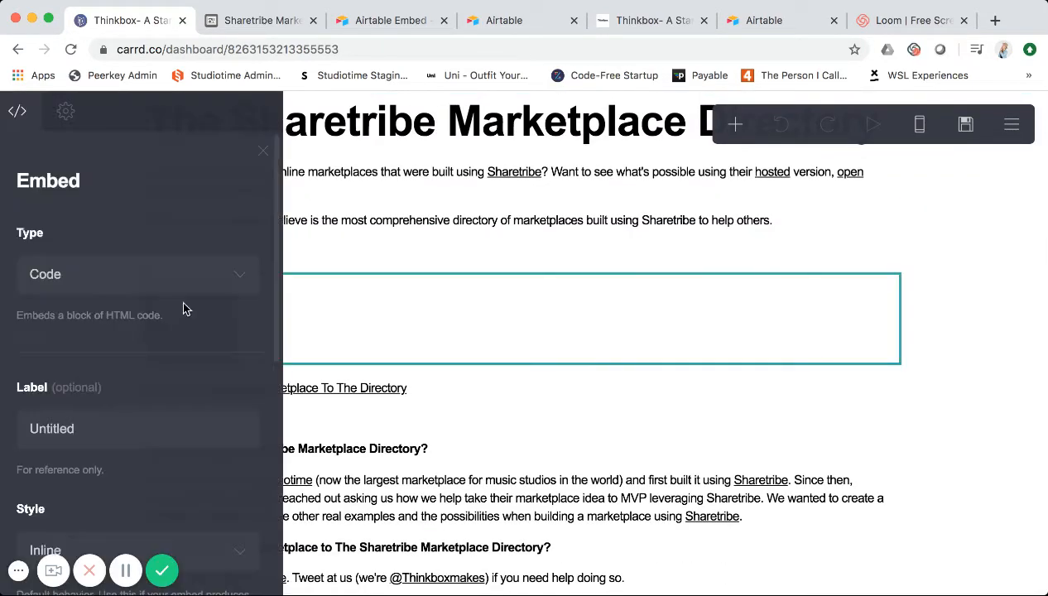
scroll(204, 348, "down", 3)
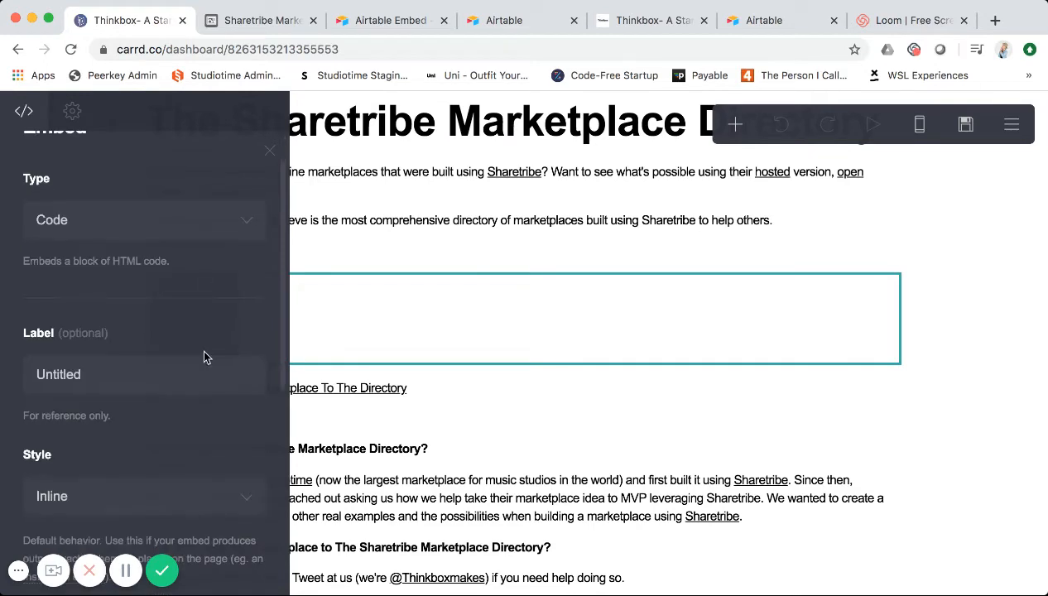
scroll(206, 342, "up", 2)
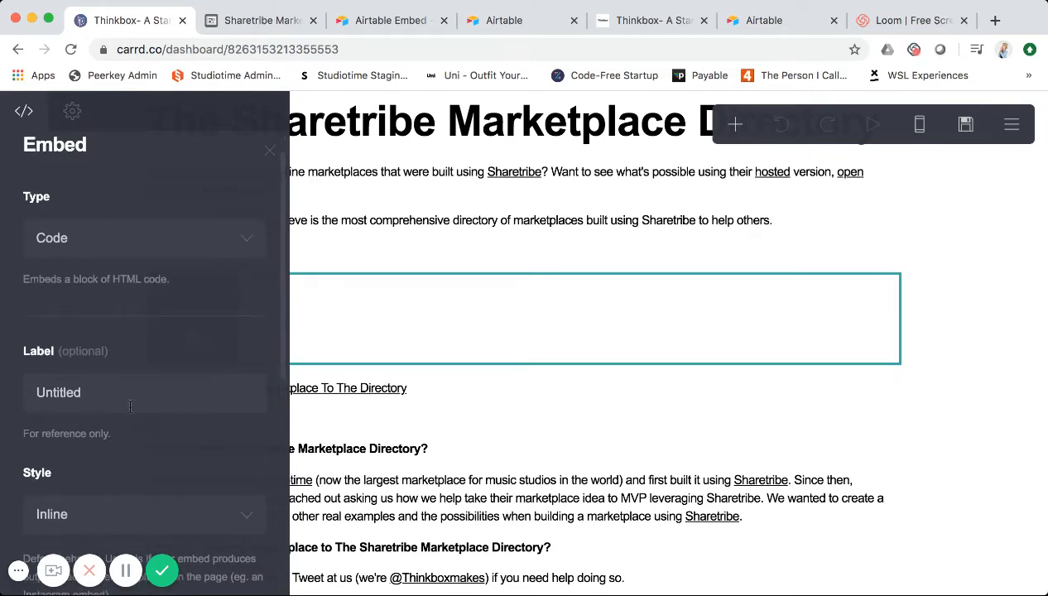
scroll(181, 253, "down", 1)
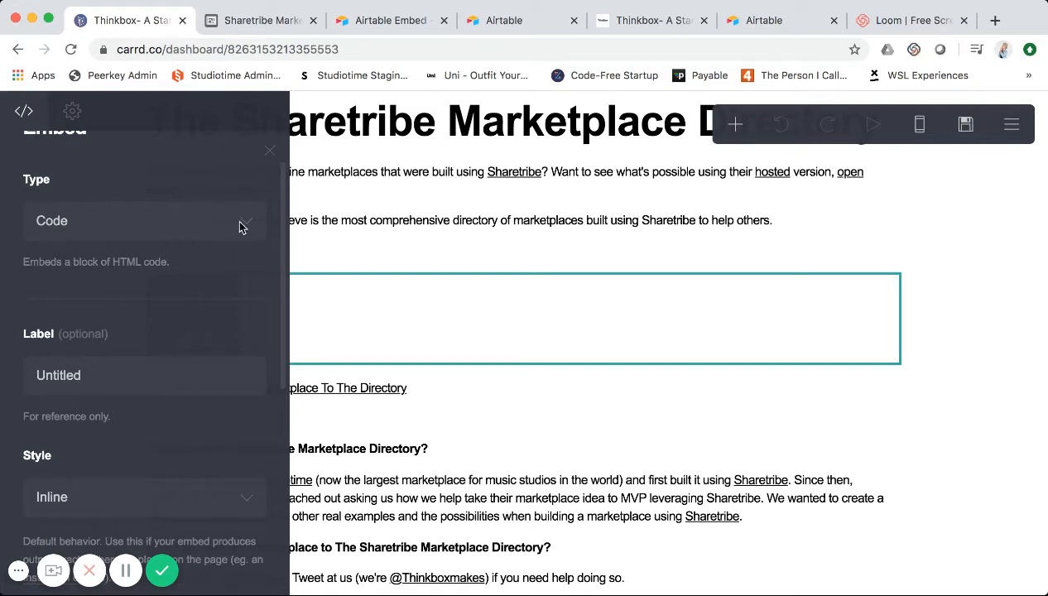
Step: Review the Airtable iframe code in the embed element's settings, and close them
scroll(191, 344, "down", 5)
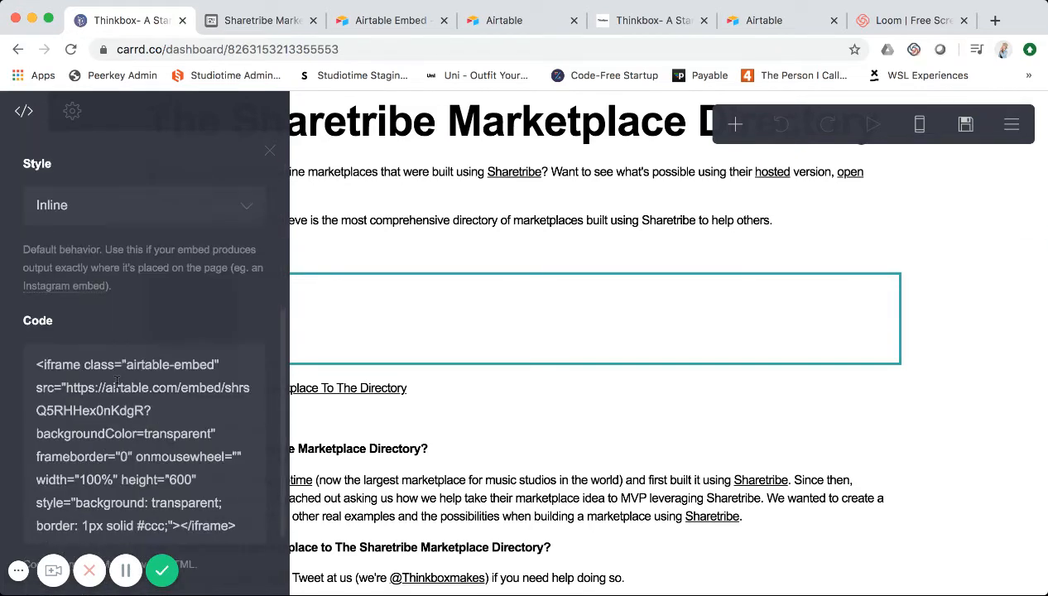
scroll(73, 373, "down", 2)
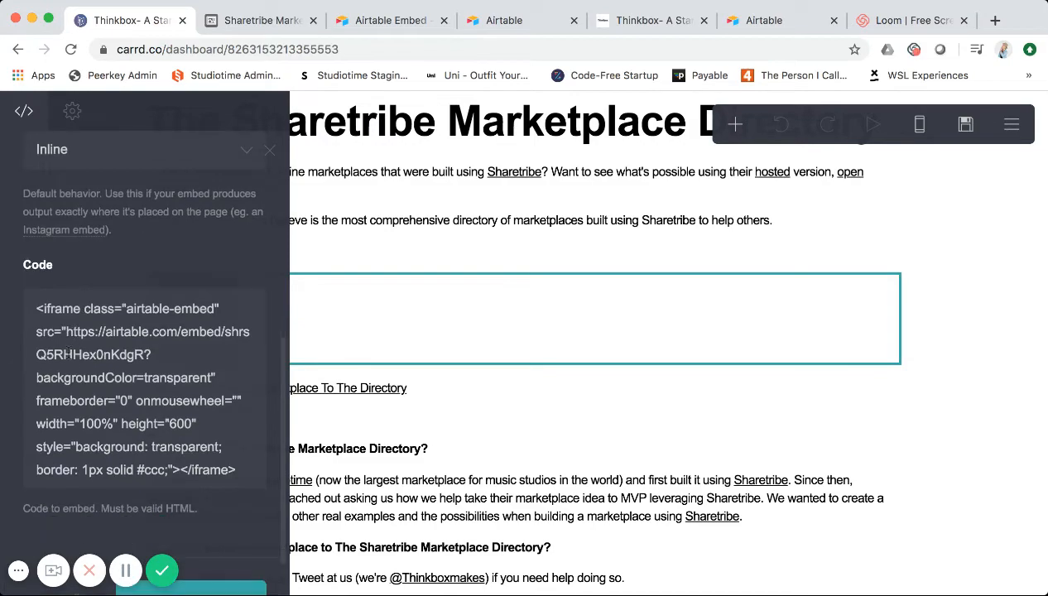
left_click(269, 150)
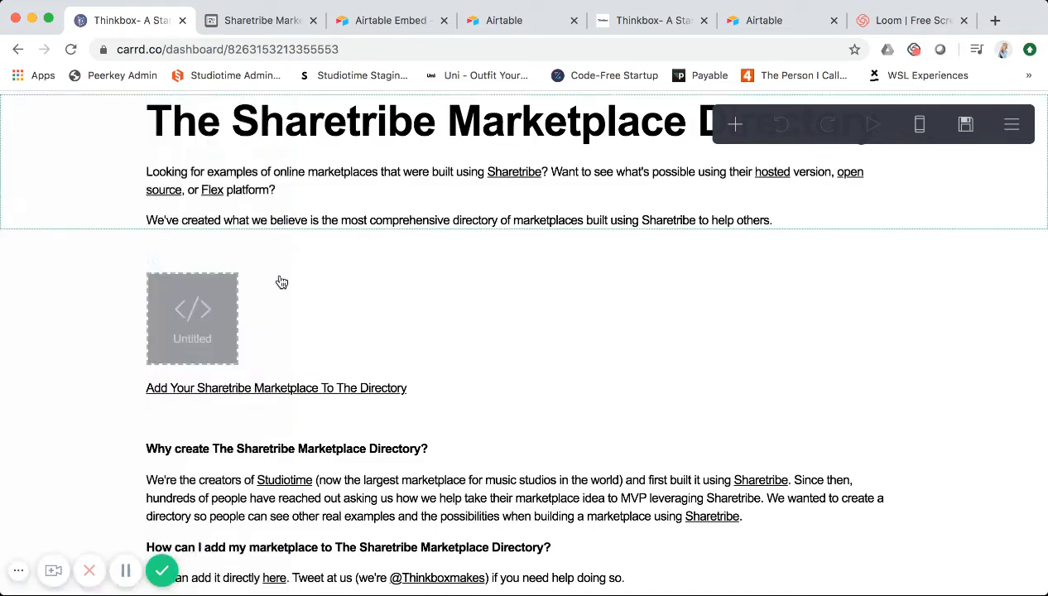
Step: Inspect the buttons element holding the Back To Sharetribe Services link above the directory heading, and close its settings
scroll(278, 278, "up", 3)
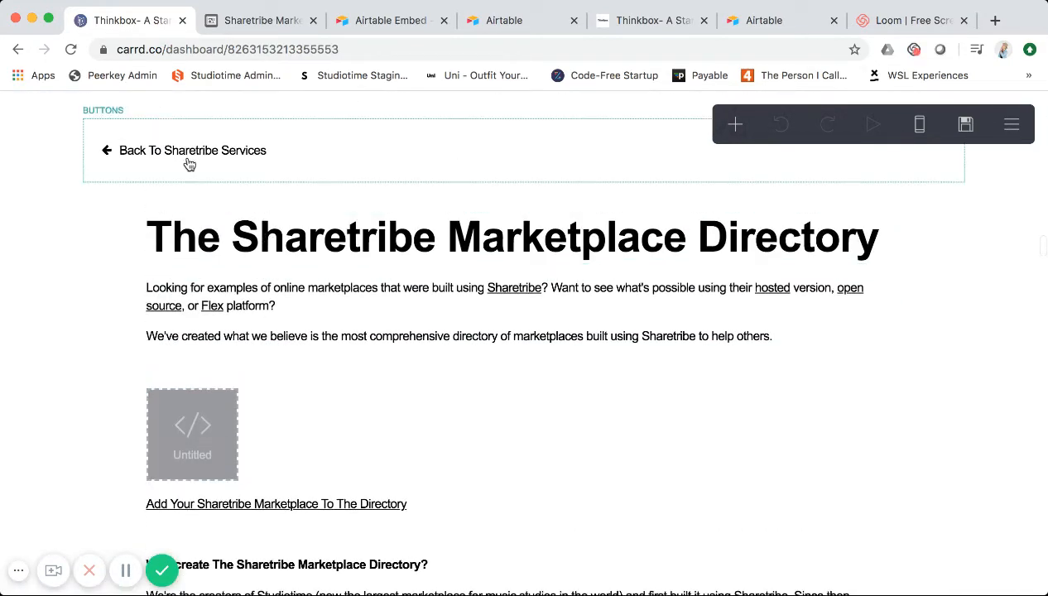
left_click(188, 164)
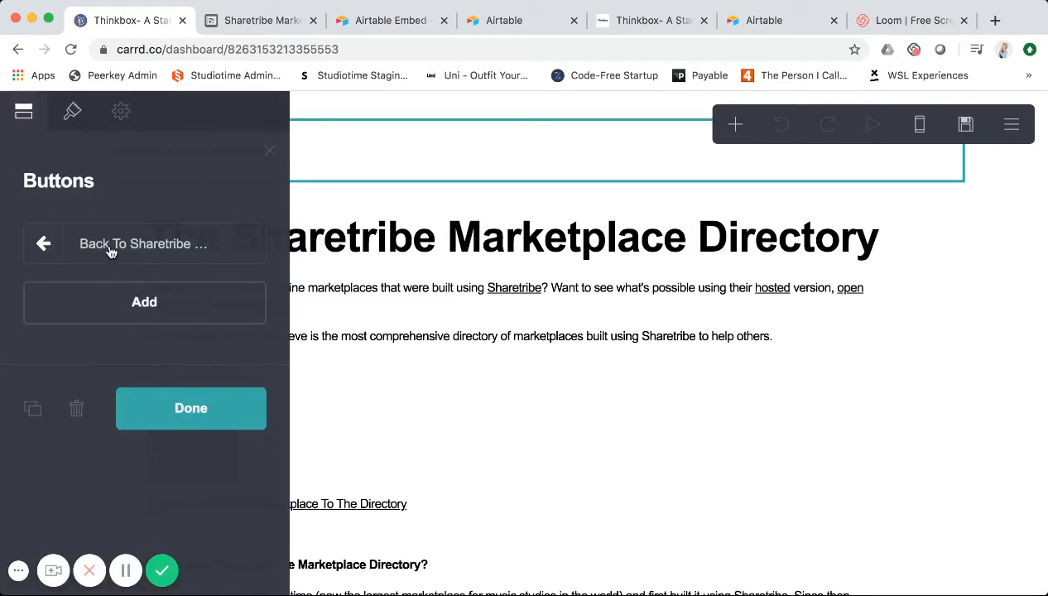
left_click(269, 150)
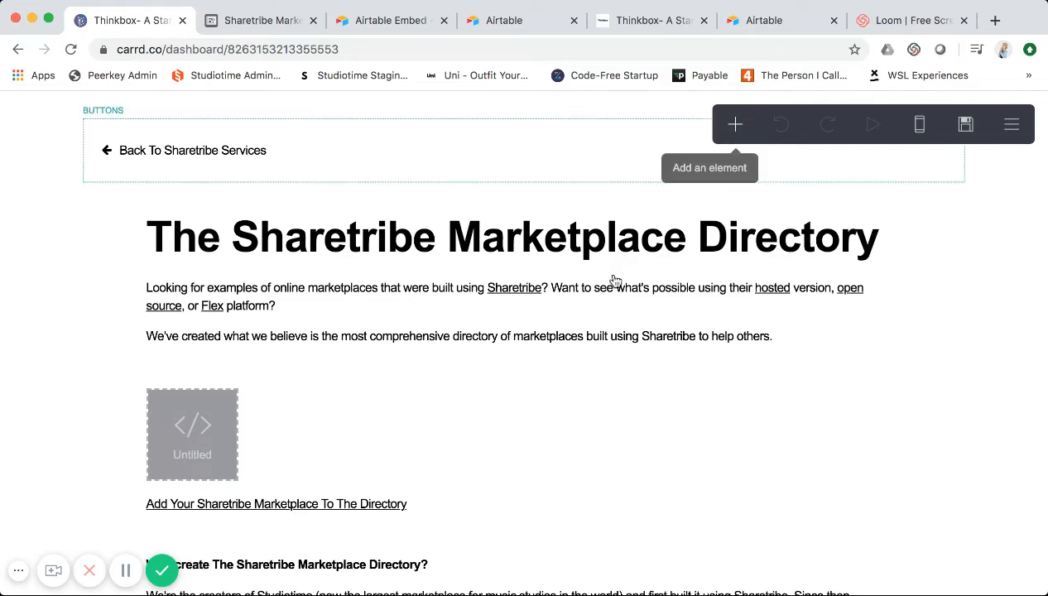
Step: Inspect the settings of the directory heading's container and of the heading text element inside it, closing each
left_click(99, 241)
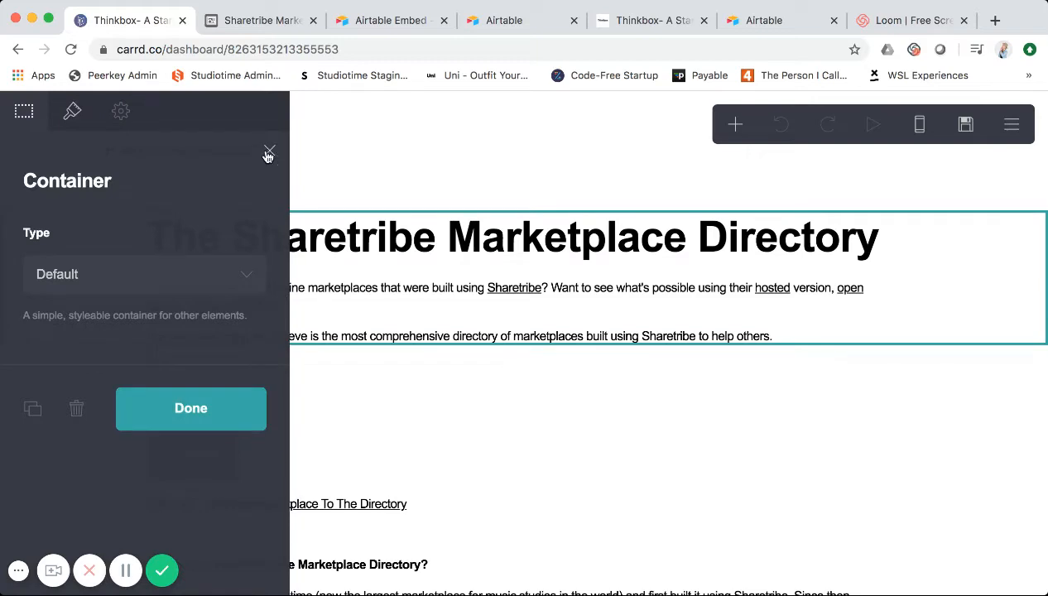
left_click(243, 239)
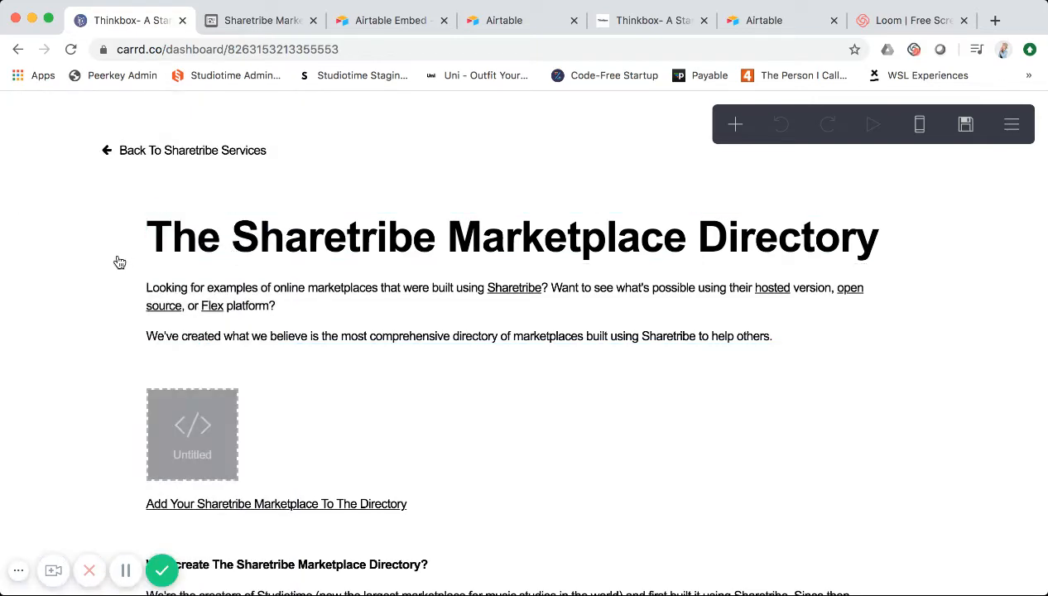
left_click(188, 237)
scroll(130, 383, "down", 3)
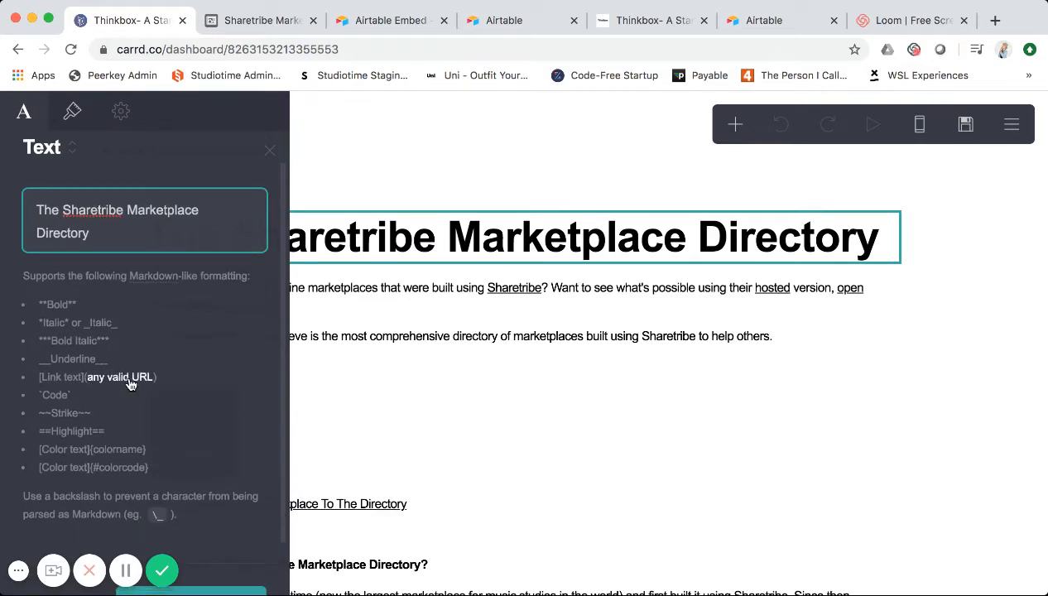
scroll(130, 383, "up", 3)
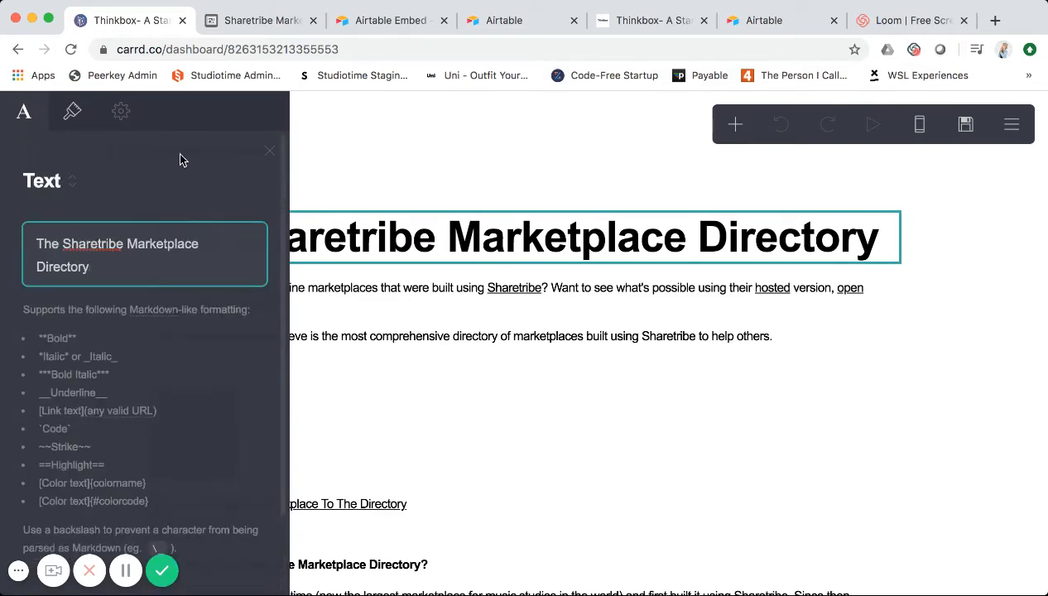
left_click(270, 151)
Step: Open the introduction text element below the heading and review its content with the Sharetribe, hosted, open source and Flex link markup
left_click(315, 309)
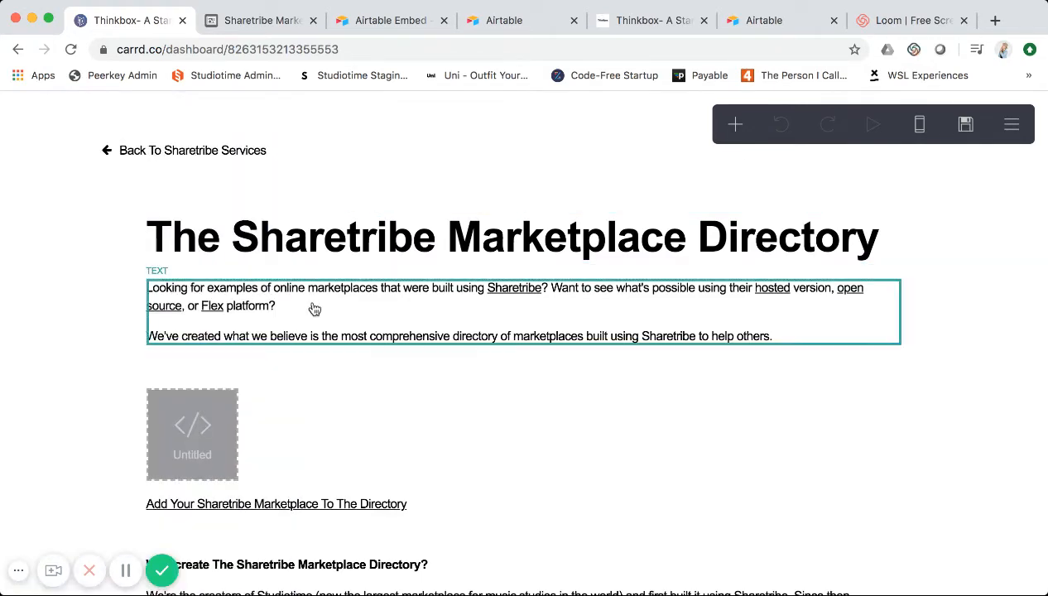
scroll(183, 265, "up", 5)
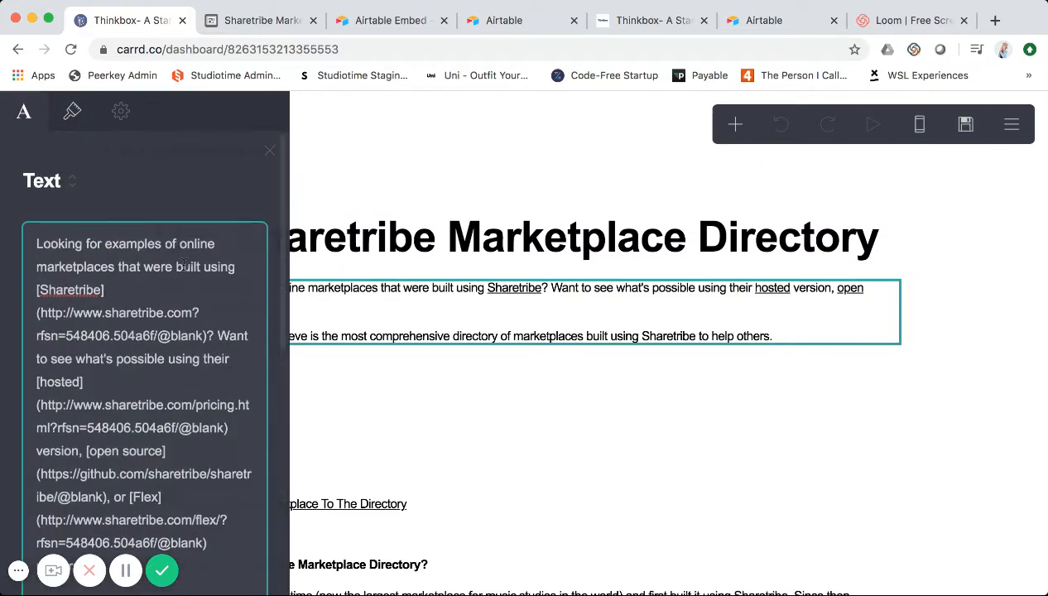
scroll(184, 265, "down", 2)
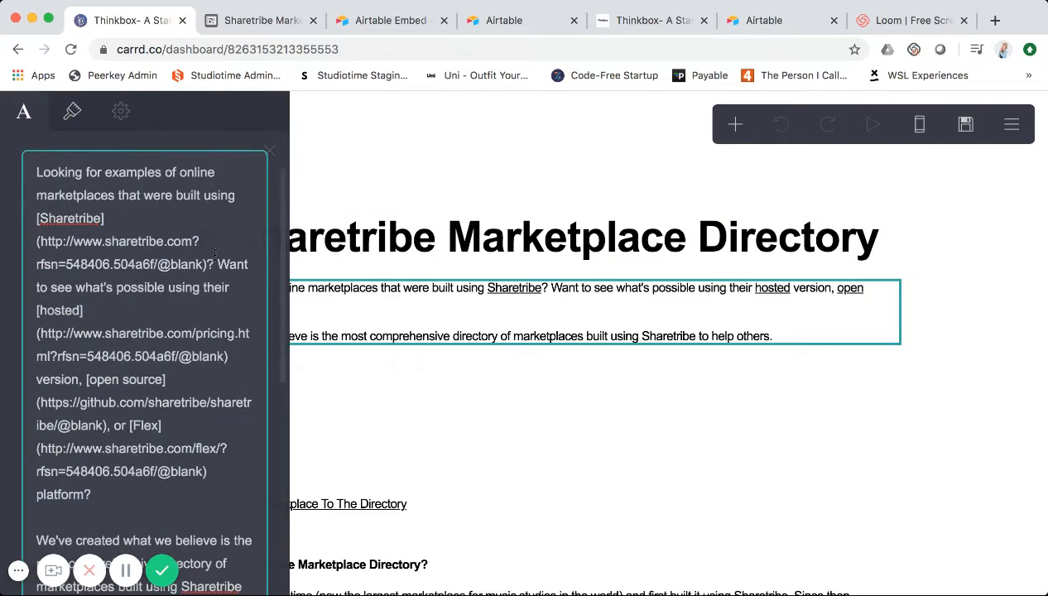
scroll(102, 269, "up", 1)
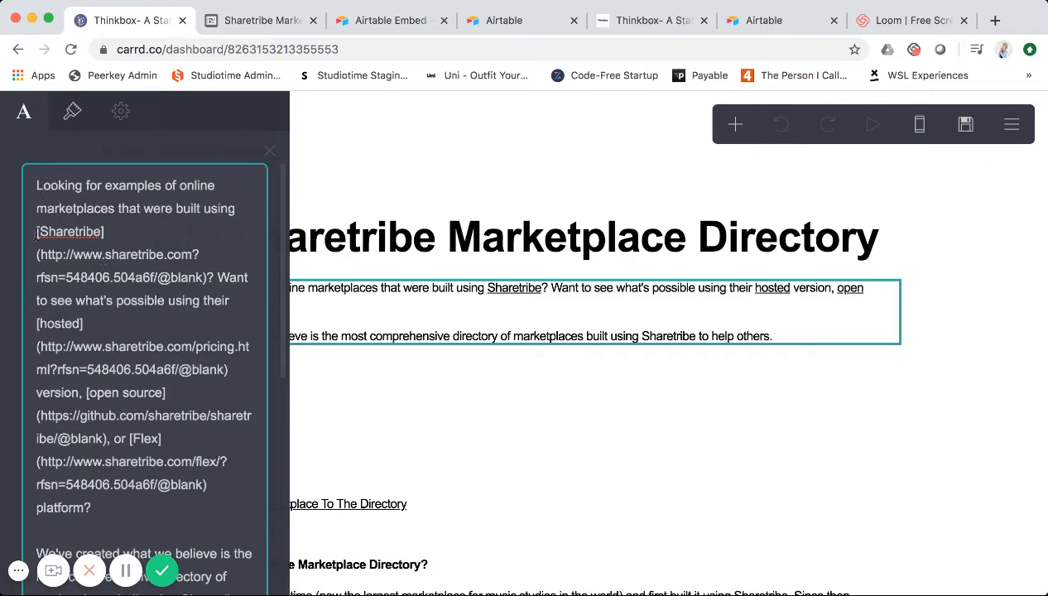
scroll(36, 247, "down", 10)
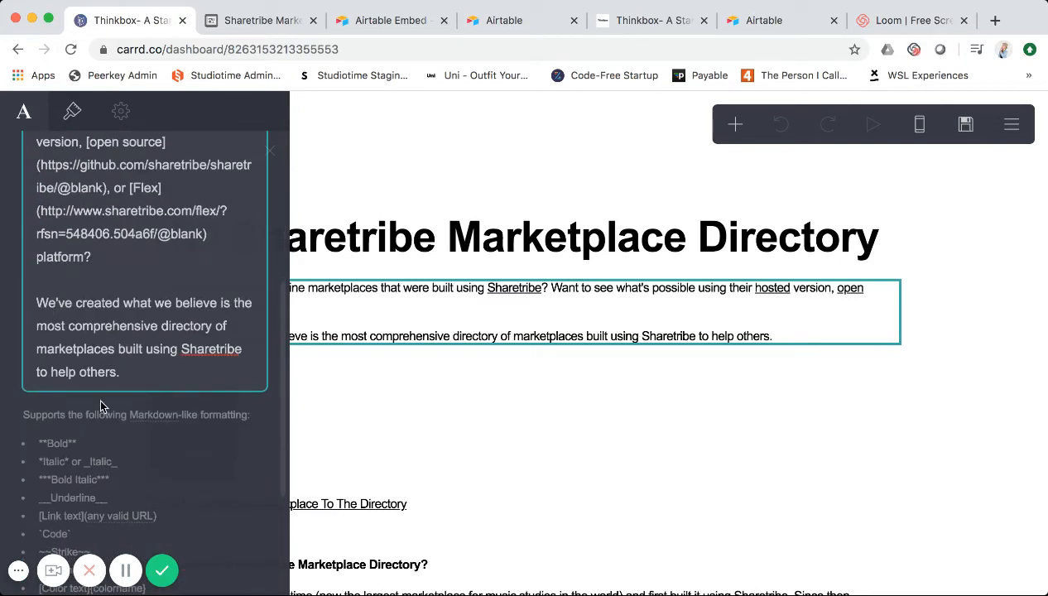
scroll(101, 400, "up", 4)
scroll(101, 400, "up", 8)
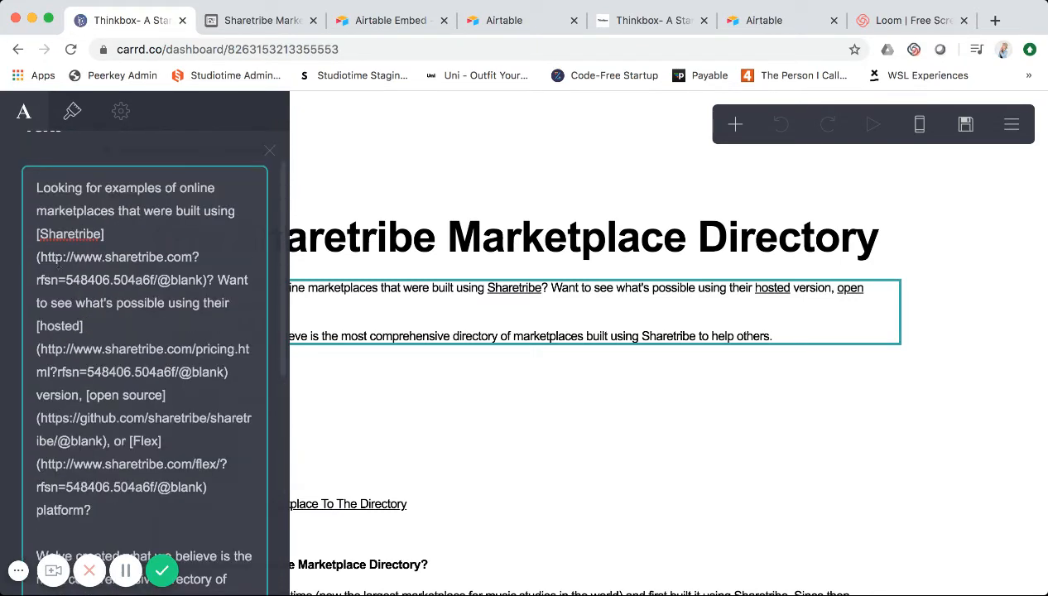
Step: Highlight the Sharetribe link markup in the introduction text, compare it with the supported Markdown-like formatting list, and close the text settings
left_click_drag(31, 235, 232, 256)
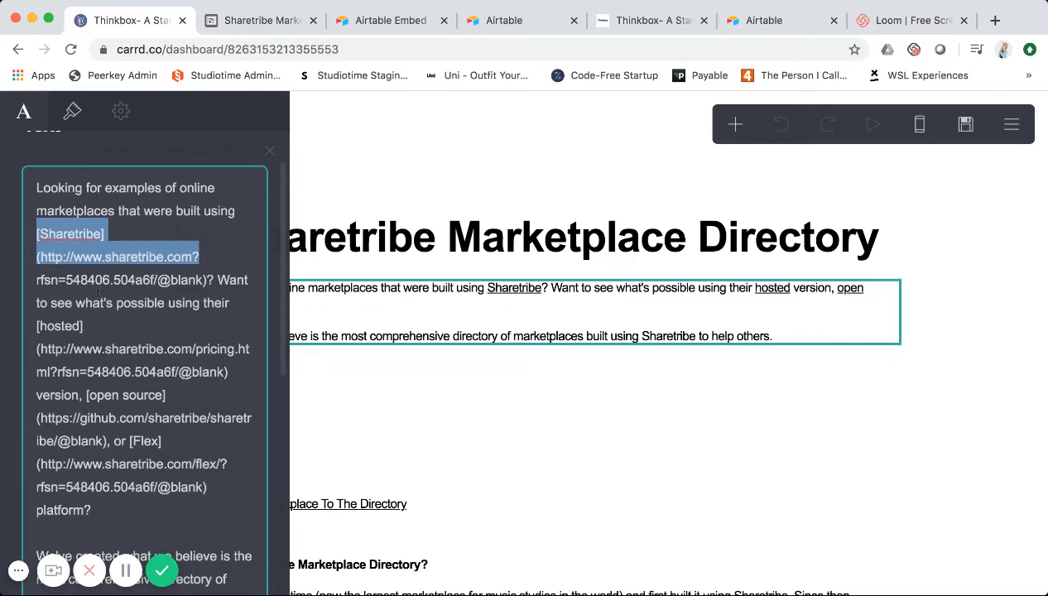
left_click(203, 280)
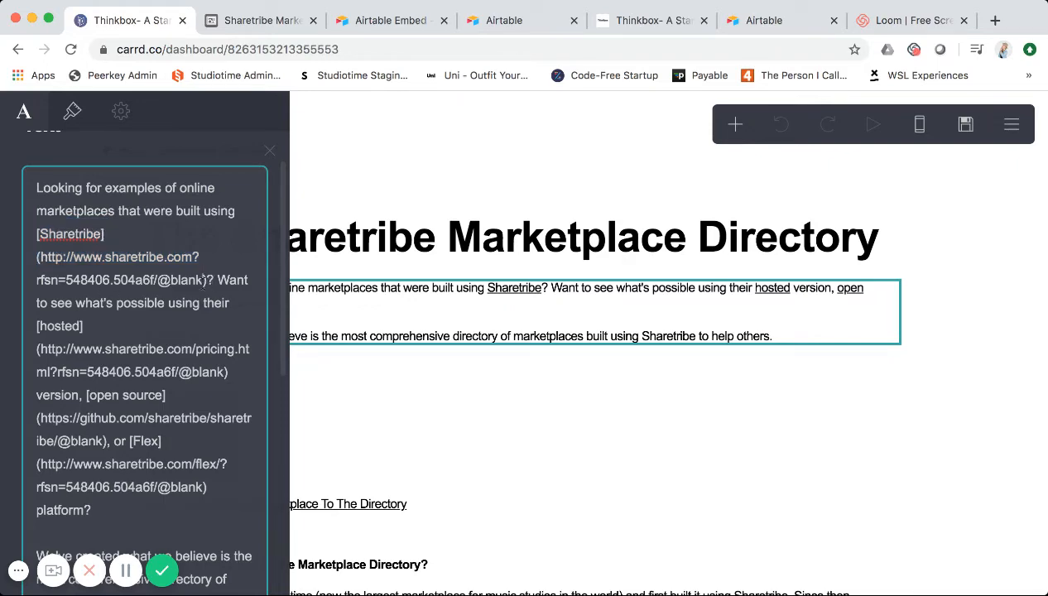
scroll(178, 279, "down", 1)
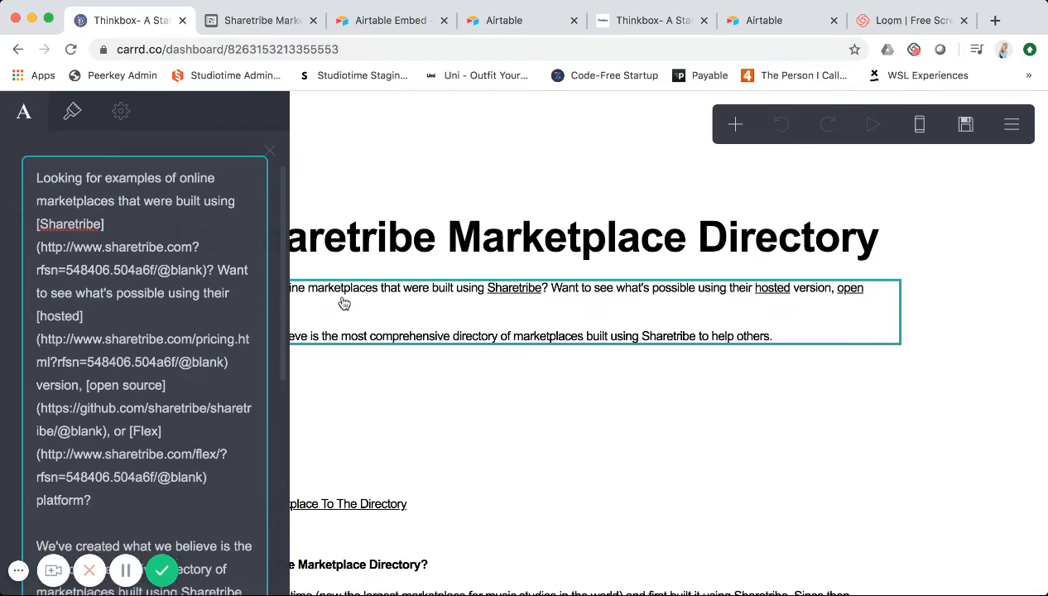
scroll(196, 303, "down", 1)
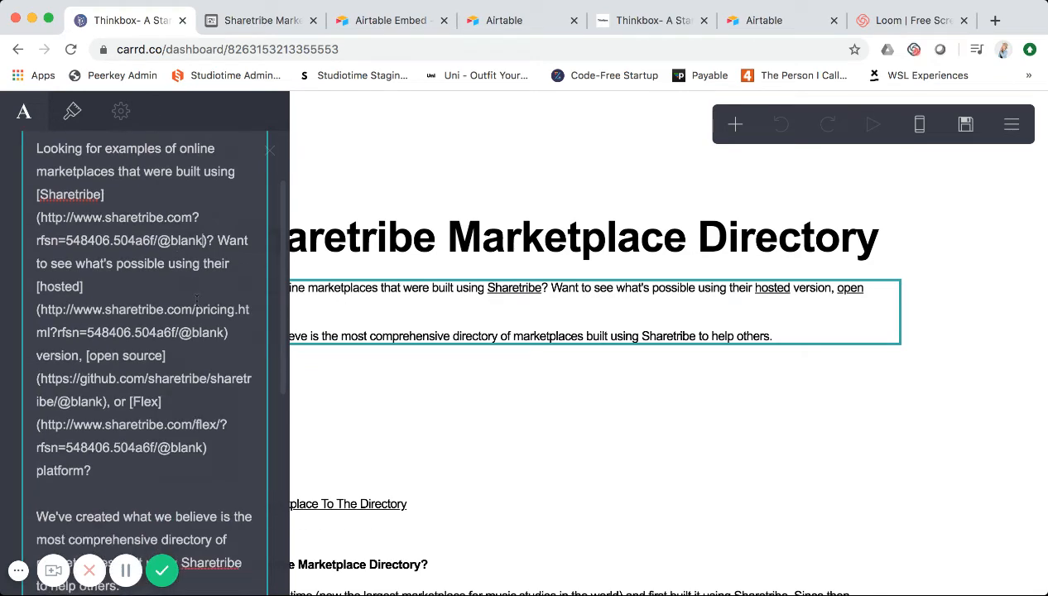
scroll(193, 367, "down", 3)
scroll(222, 369, "down", 3)
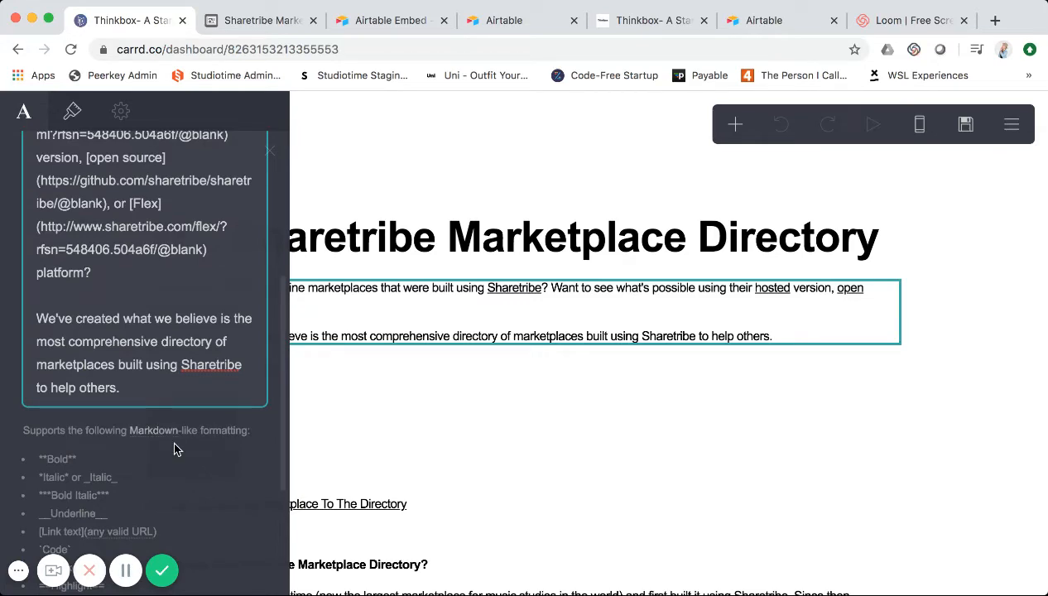
scroll(165, 454, "down", 2)
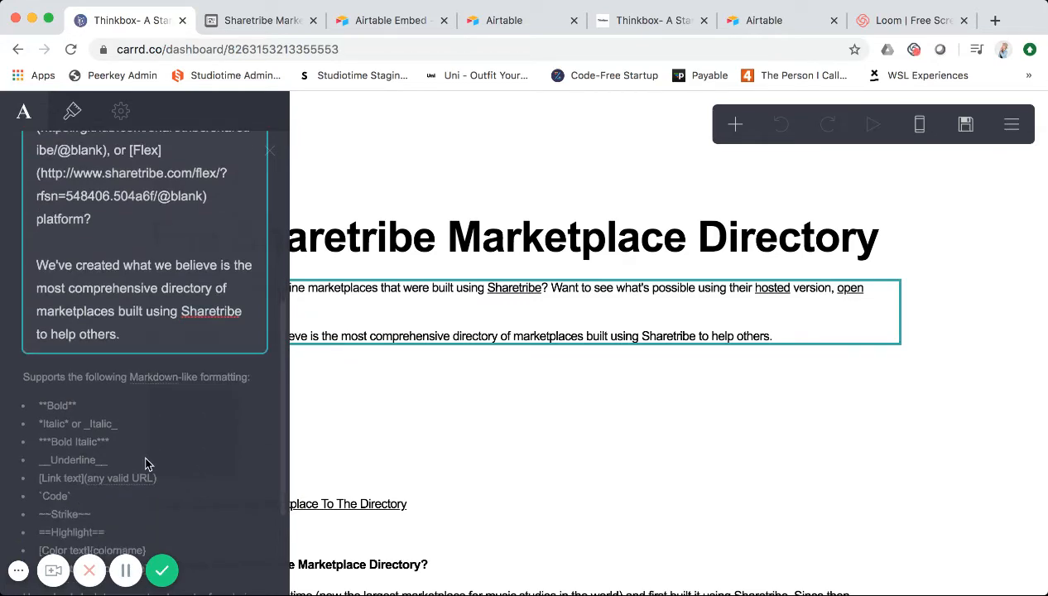
left_click(276, 155)
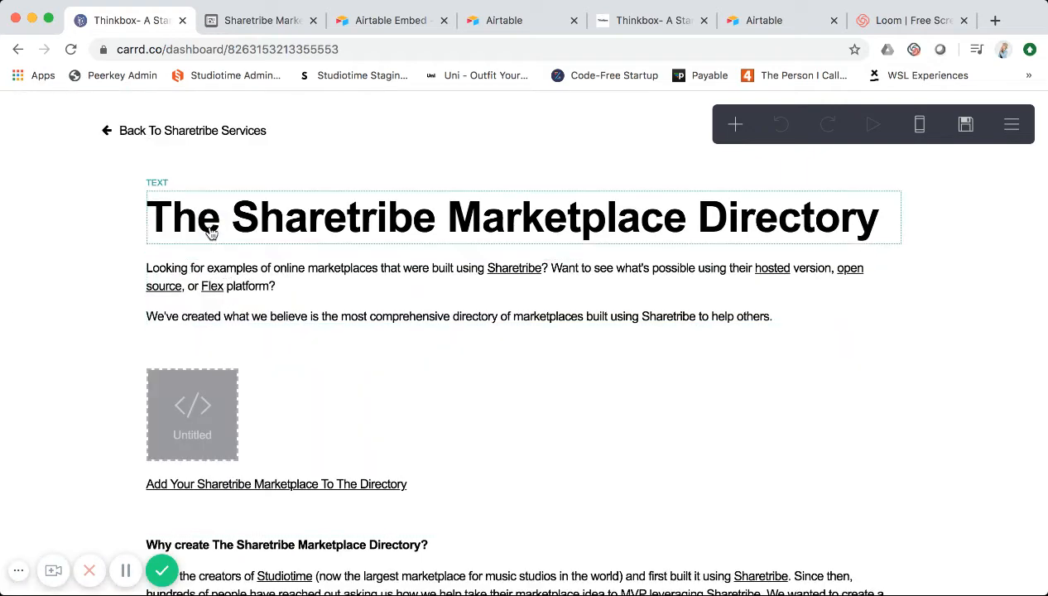
Step: Inspect the Airtable form link markup of the Add Your Sharetribe Marketplace To The Directory text element, and close its settings
scroll(215, 305, "down", 3)
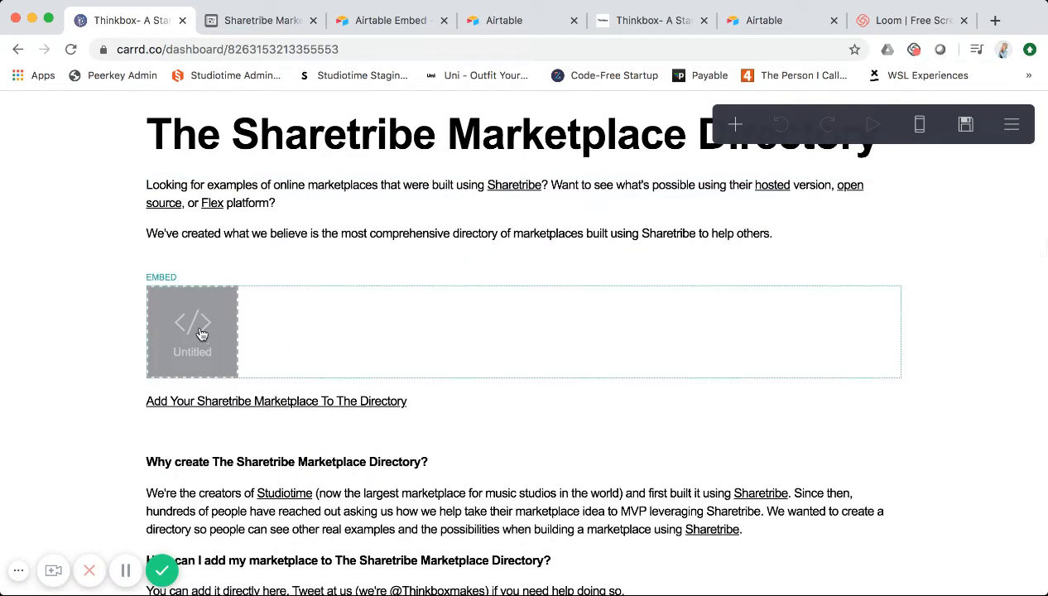
scroll(200, 331, "down", 2)
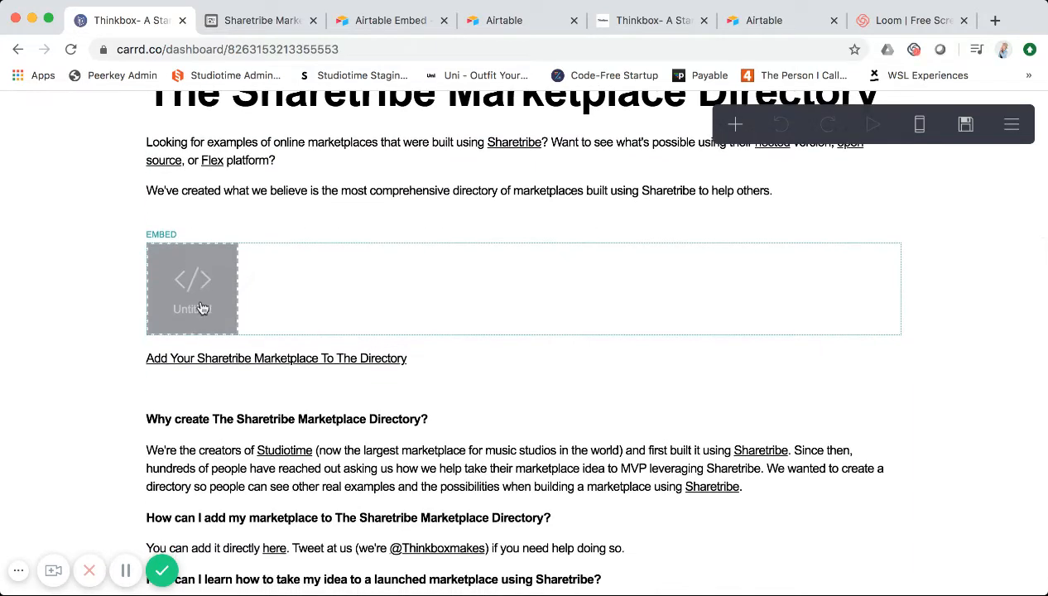
left_click(196, 370)
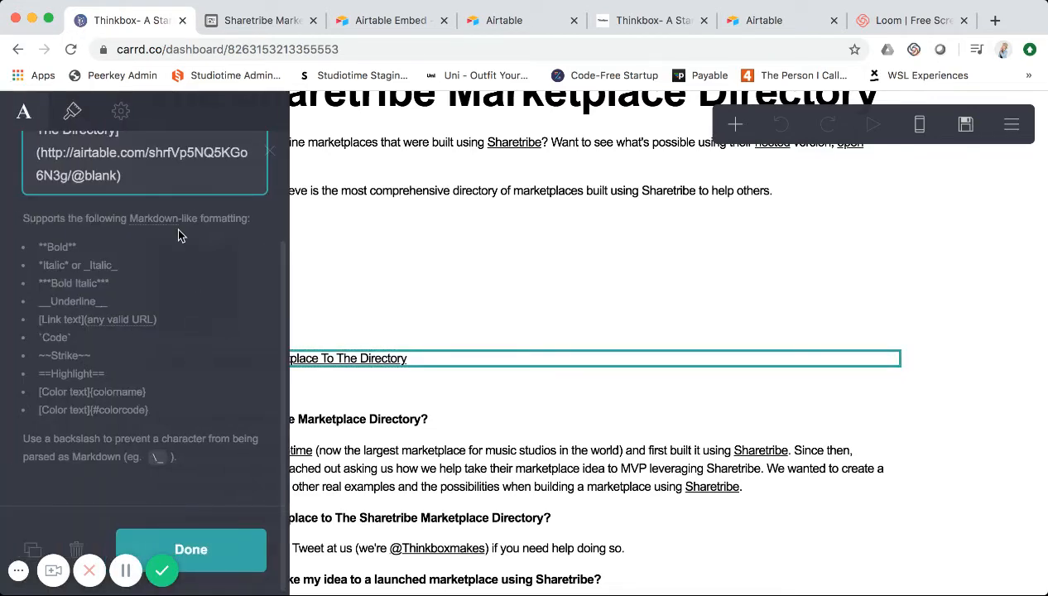
scroll(176, 236, "up", 2)
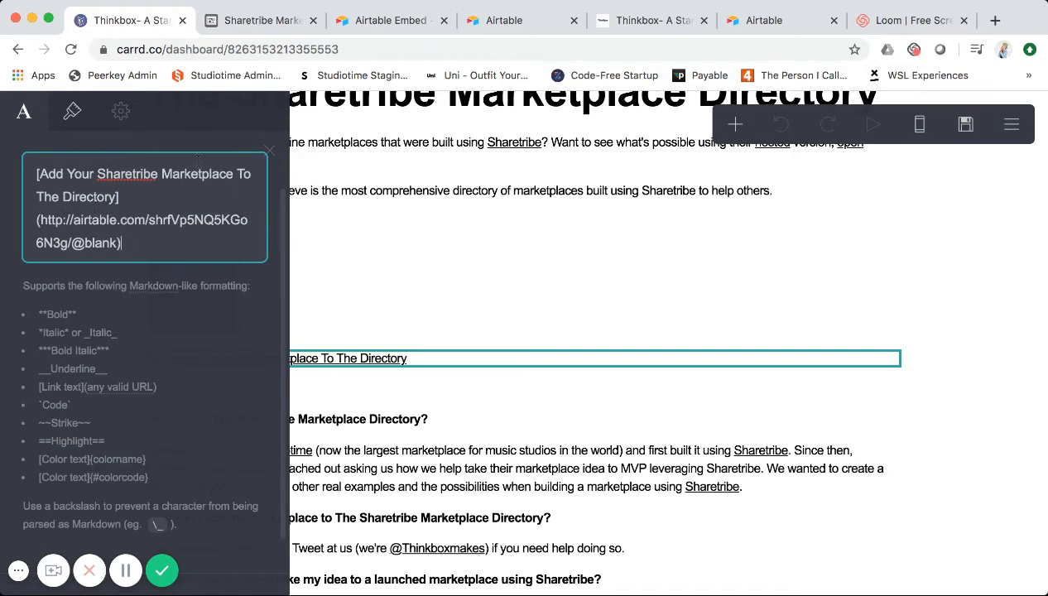
left_click(270, 151)
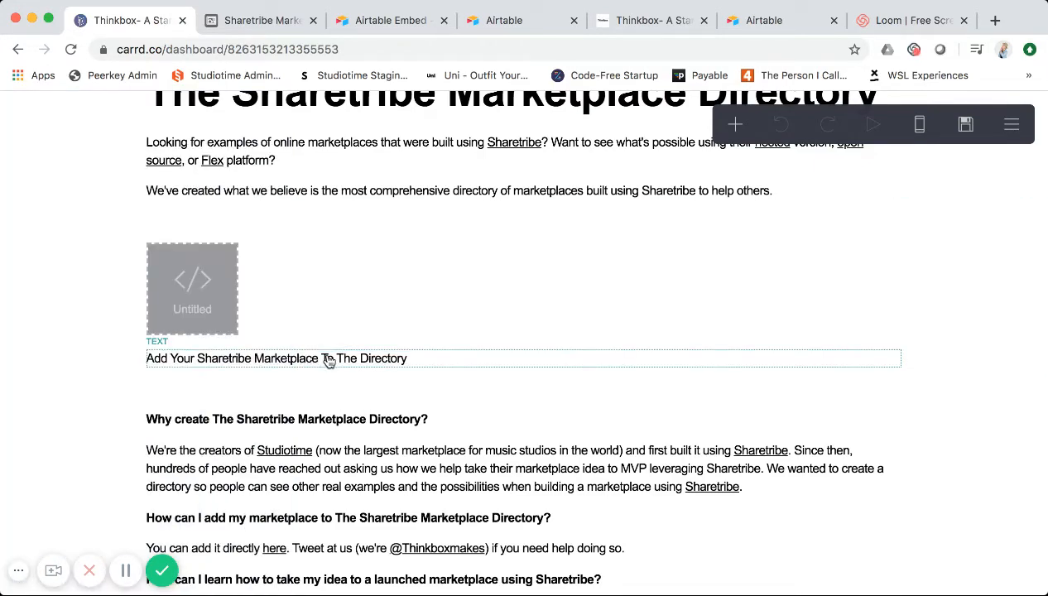
Step: Inspect the settings of the container holding the questions about the directory, and close them
scroll(158, 407, "down", 1)
scroll(158, 407, "down", 2)
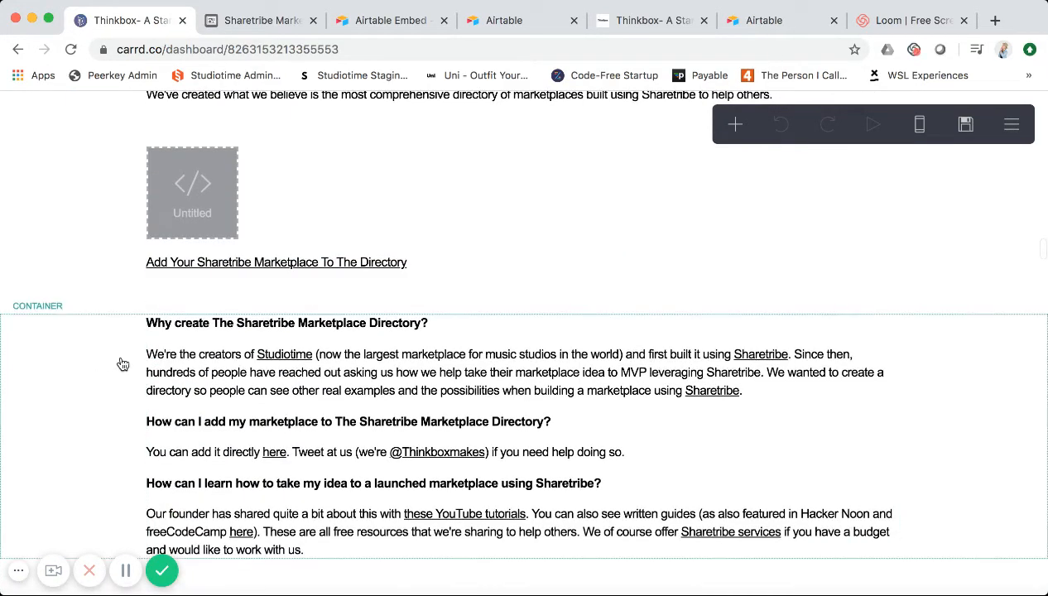
scroll(122, 368, "down", 3)
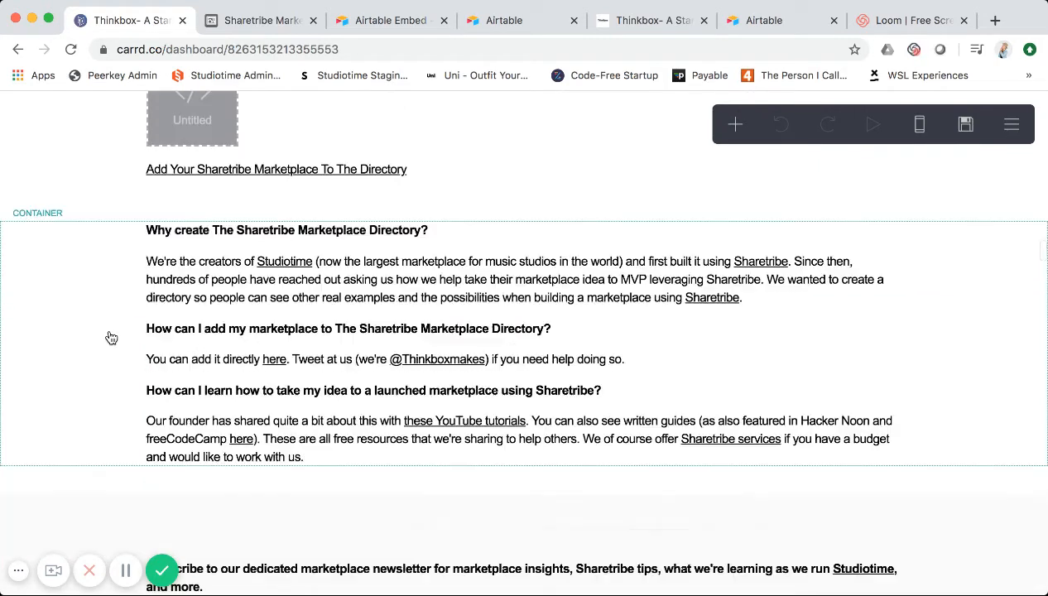
left_click(128, 300)
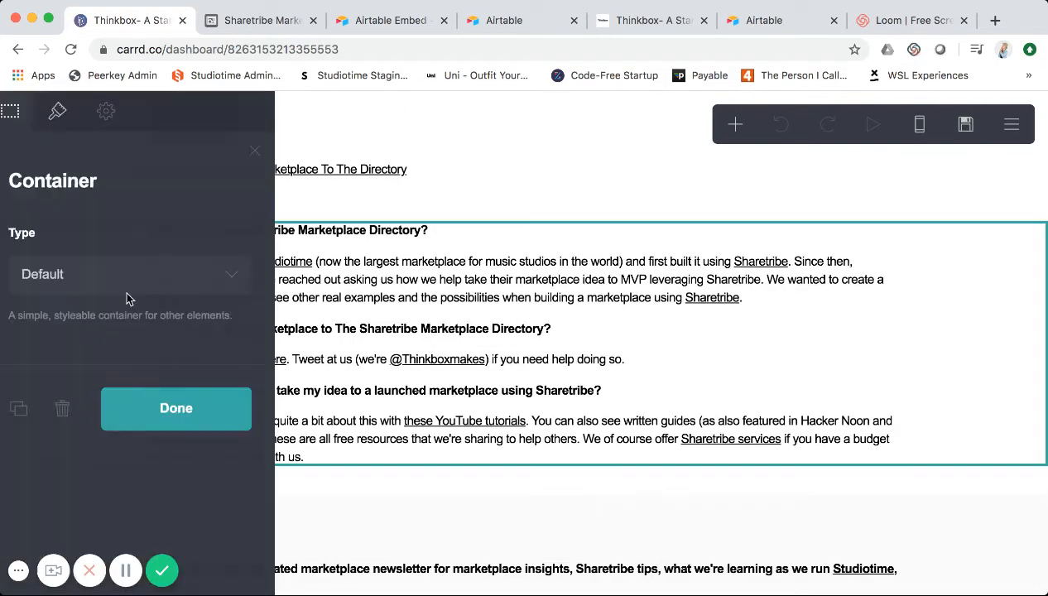
left_click(269, 154)
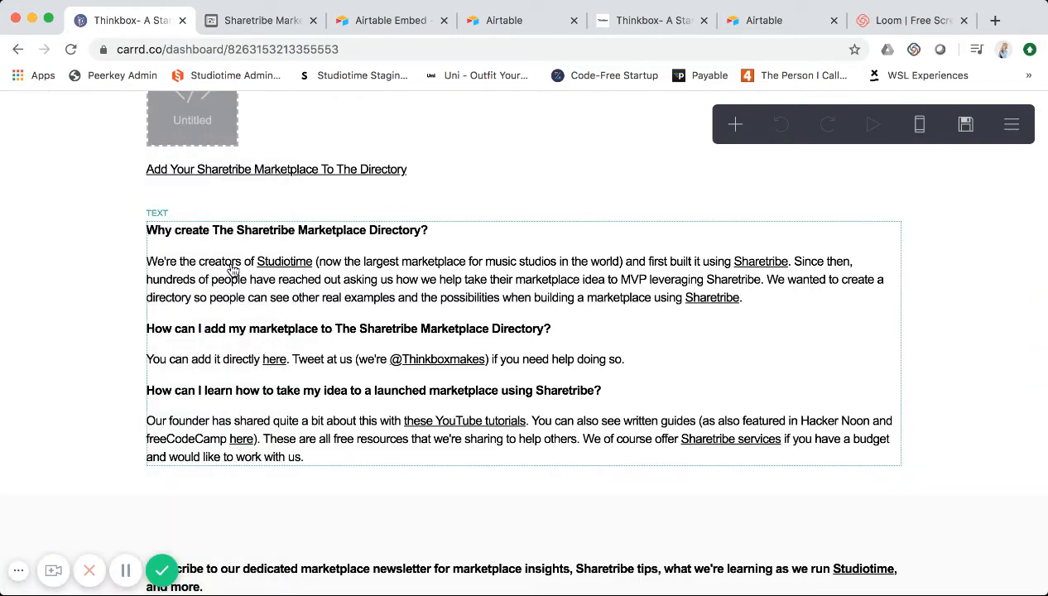
Step: Read through the questions and answers text about creating, joining and learning from the directory
scroll(234, 273, "down", 1)
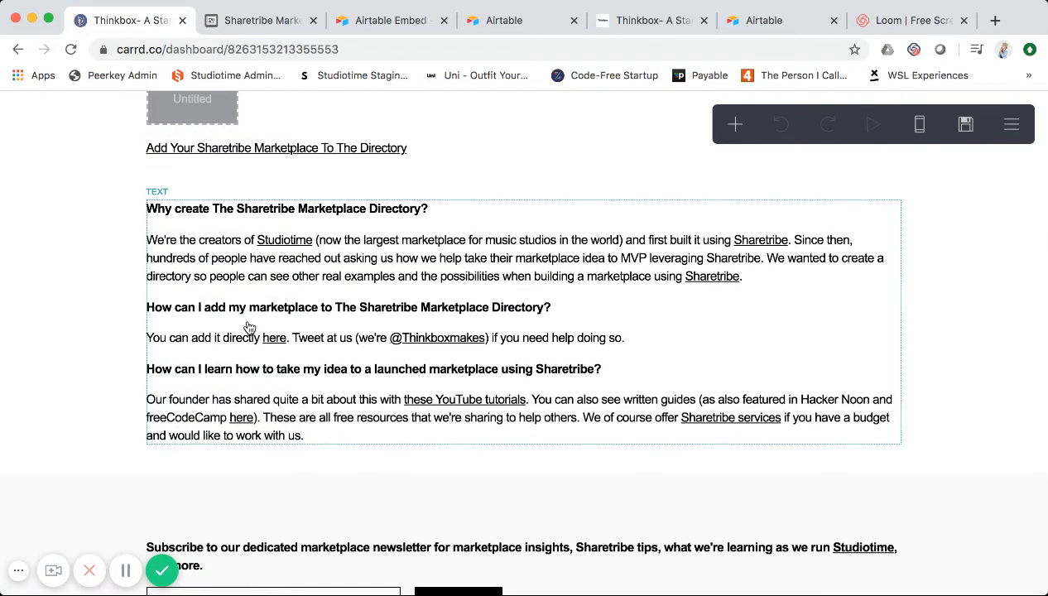
scroll(249, 328, "down", 1)
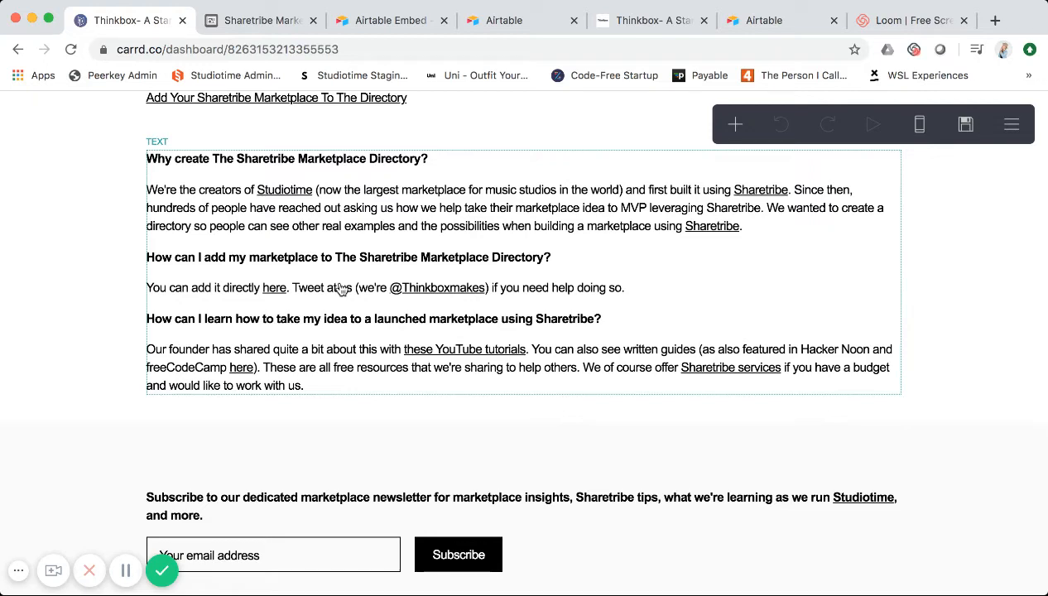
scroll(355, 358, "down", 1)
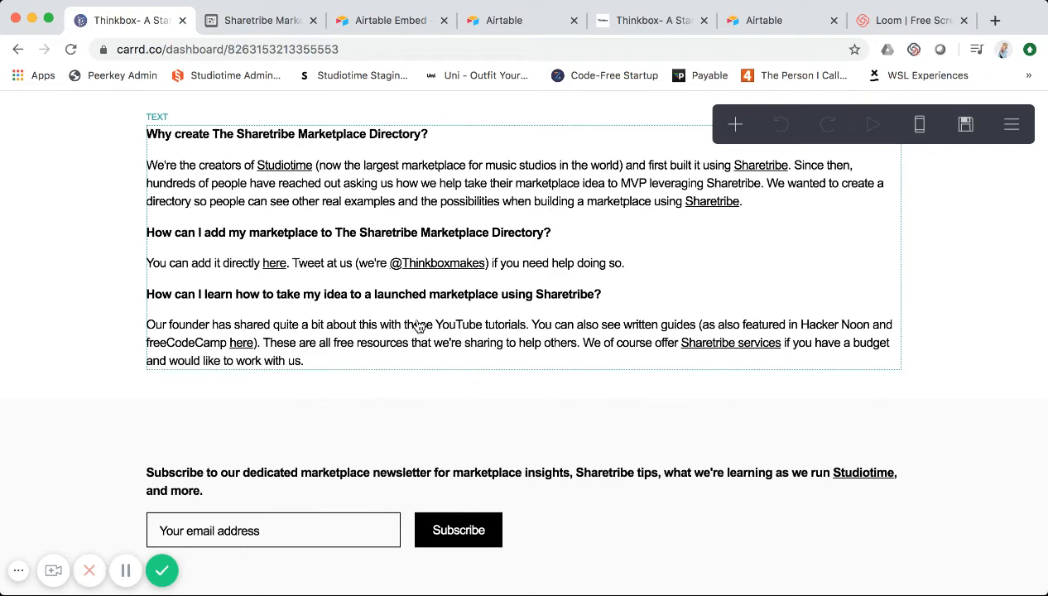
Step: Inspect the appearance settings of the container holding the newsletter signup, and close them
scroll(419, 327, "down", 2)
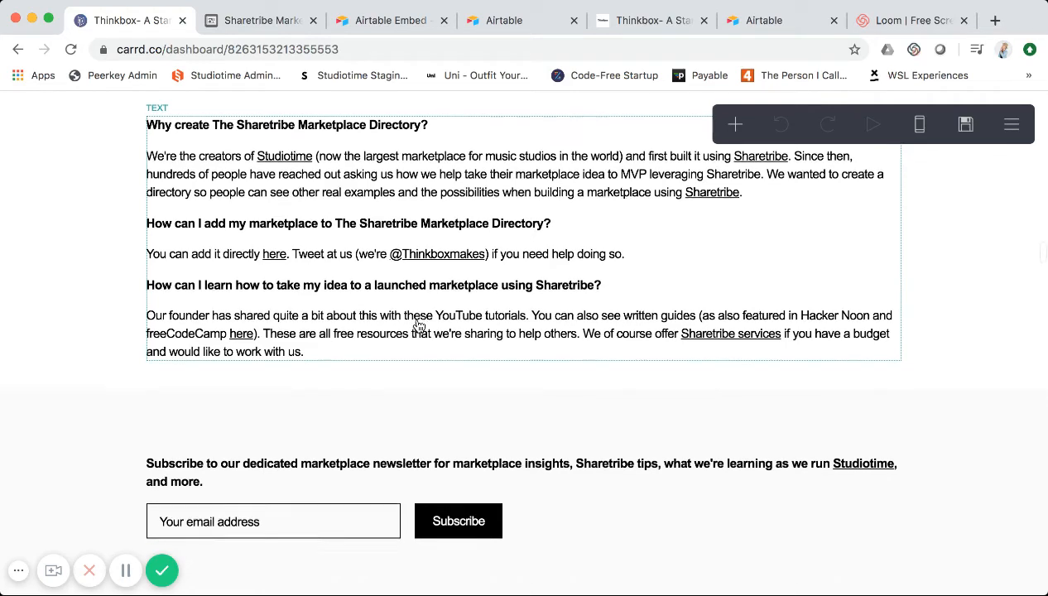
scroll(414, 291, "up", 2)
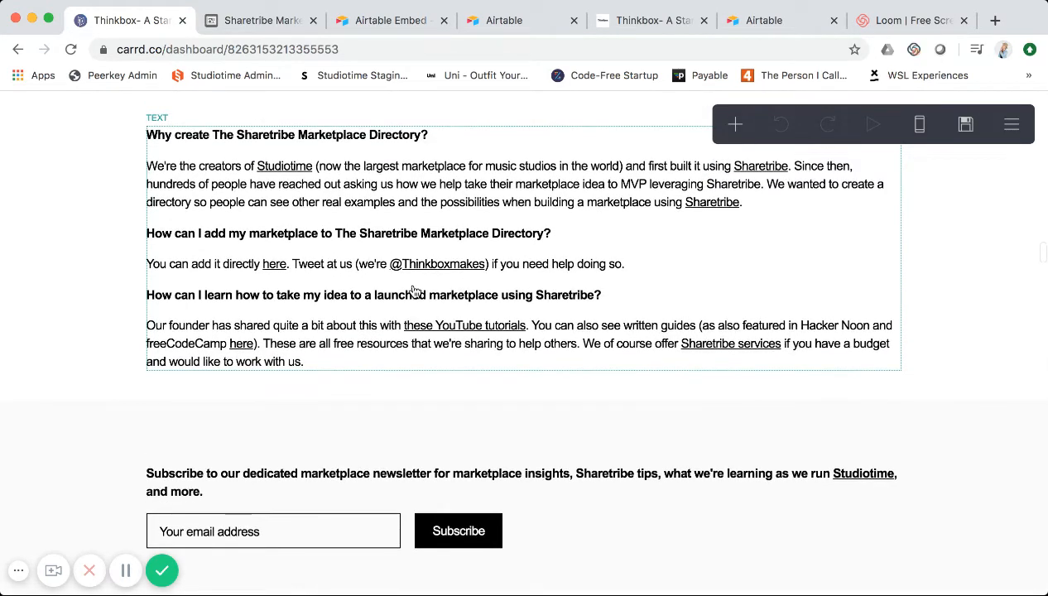
scroll(403, 286, "down", 1)
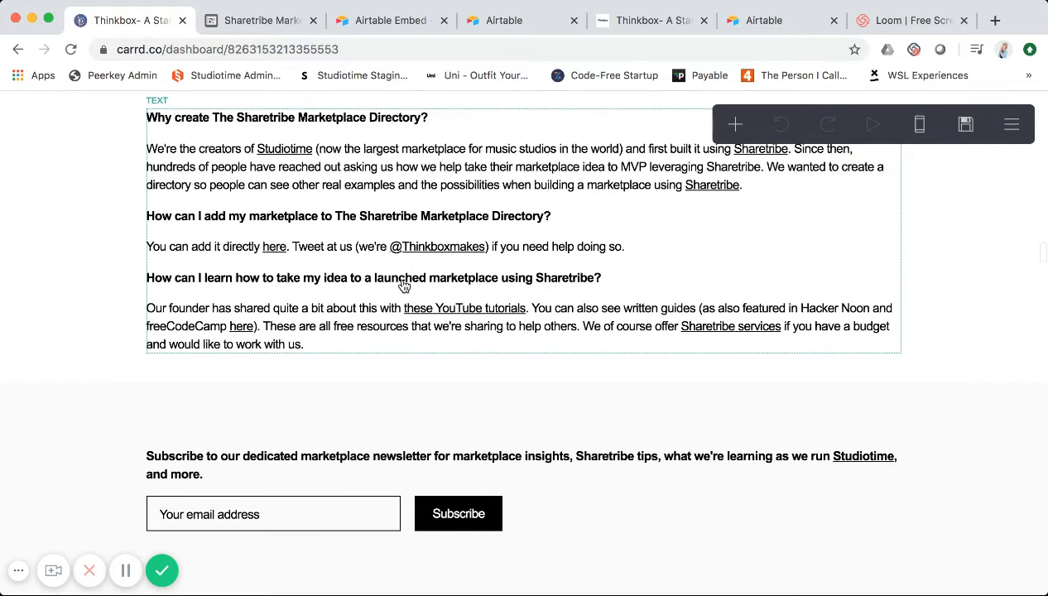
scroll(325, 335, "down", 3)
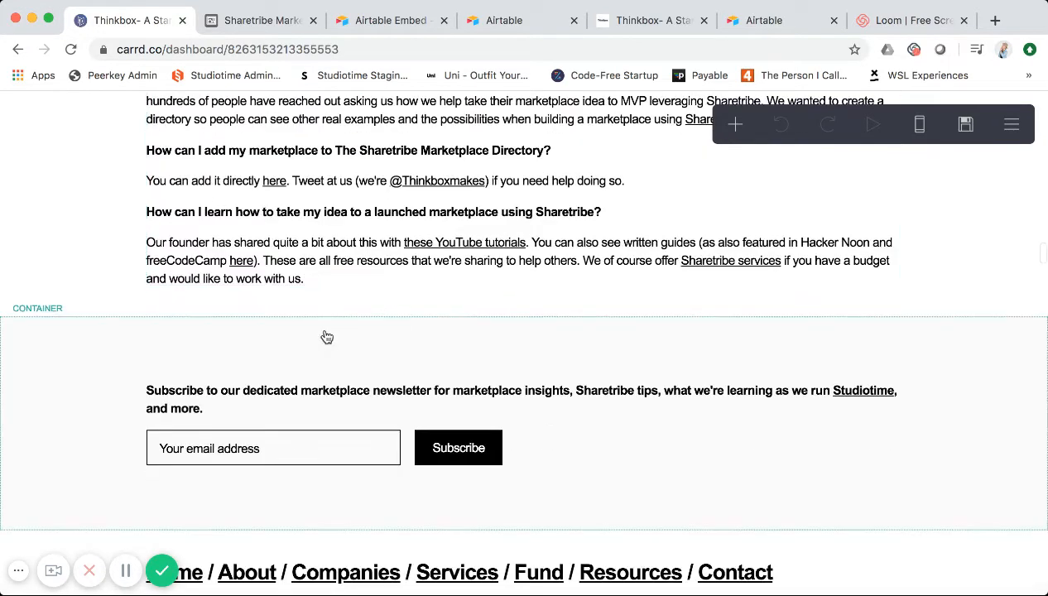
left_click(267, 345)
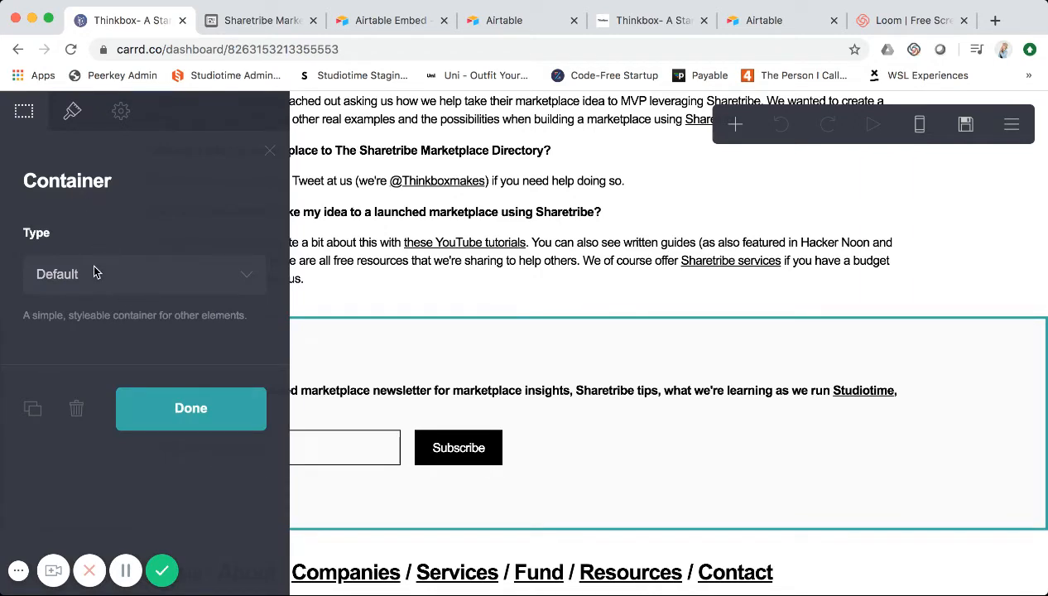
left_click(74, 120)
left_click(265, 151)
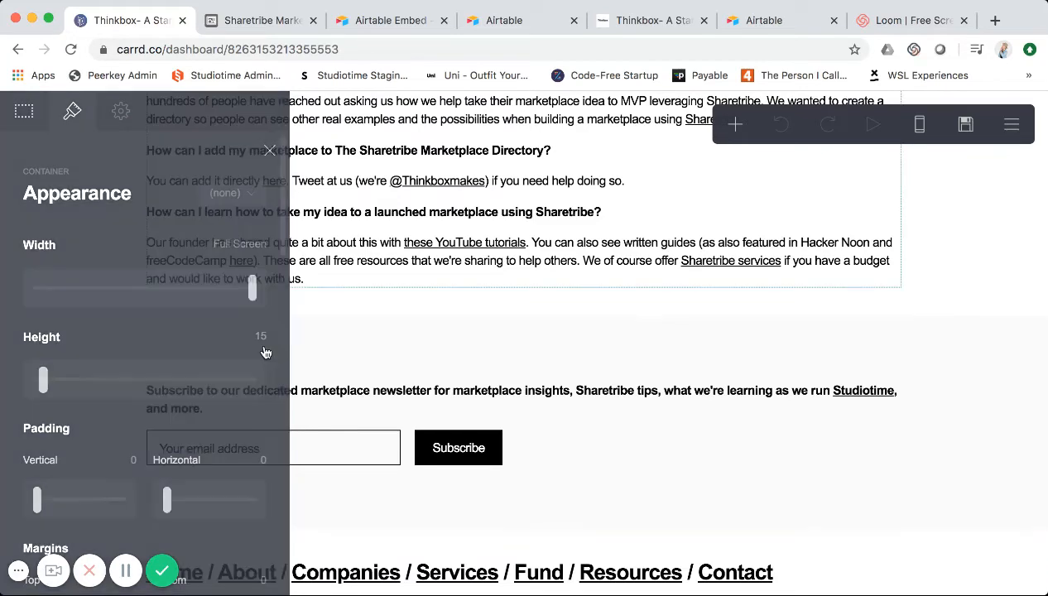
Step: Inspect the bold and Studiotime link markup in the newsletter text, compare it with the supported Markdown-like formatting list, and close the text settings
left_click(166, 392)
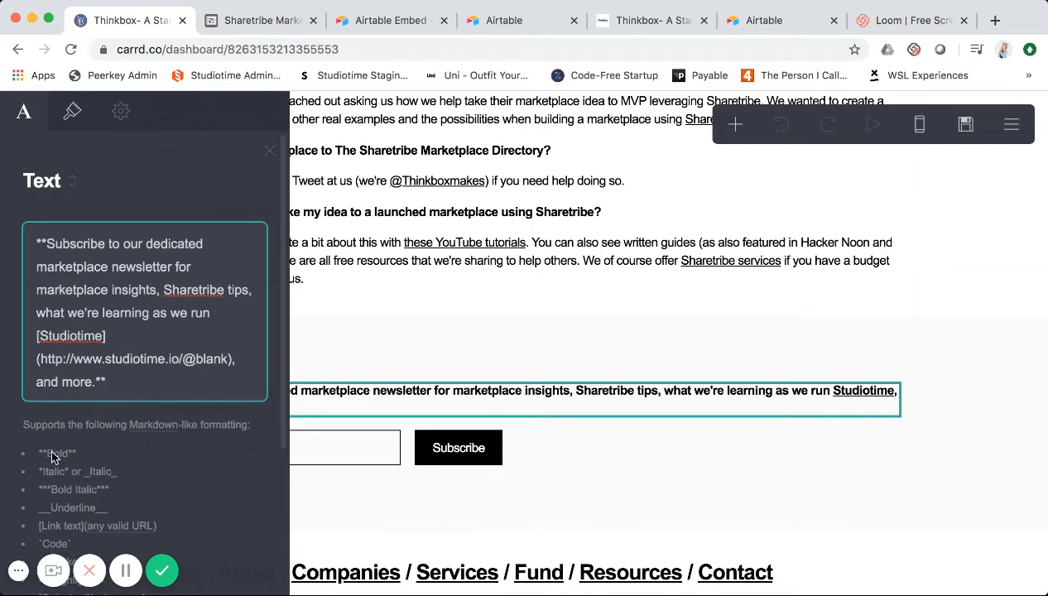
scroll(52, 456, "down", 1)
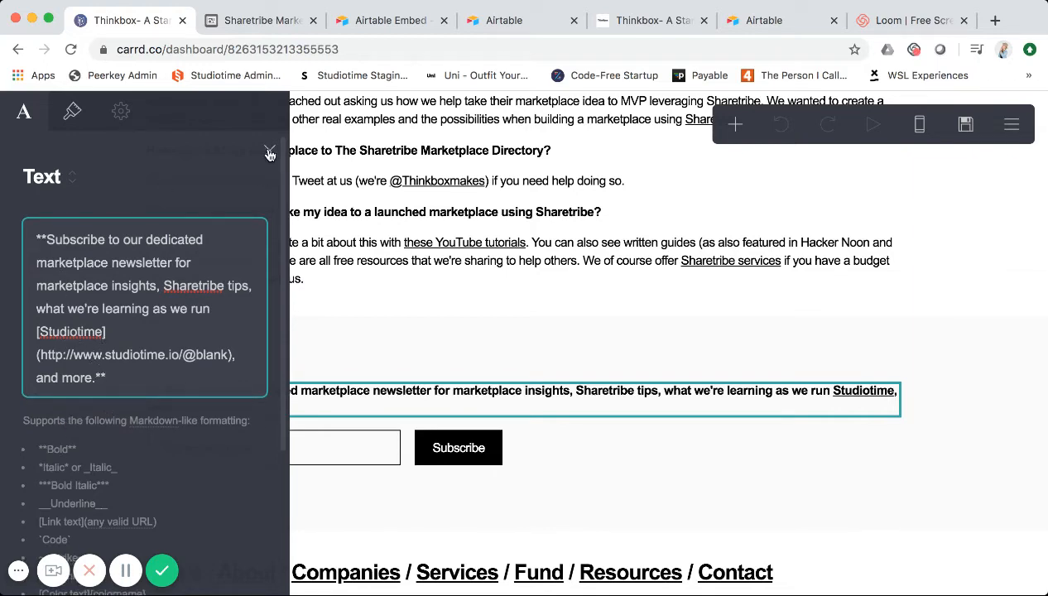
scroll(153, 454, "down", 1)
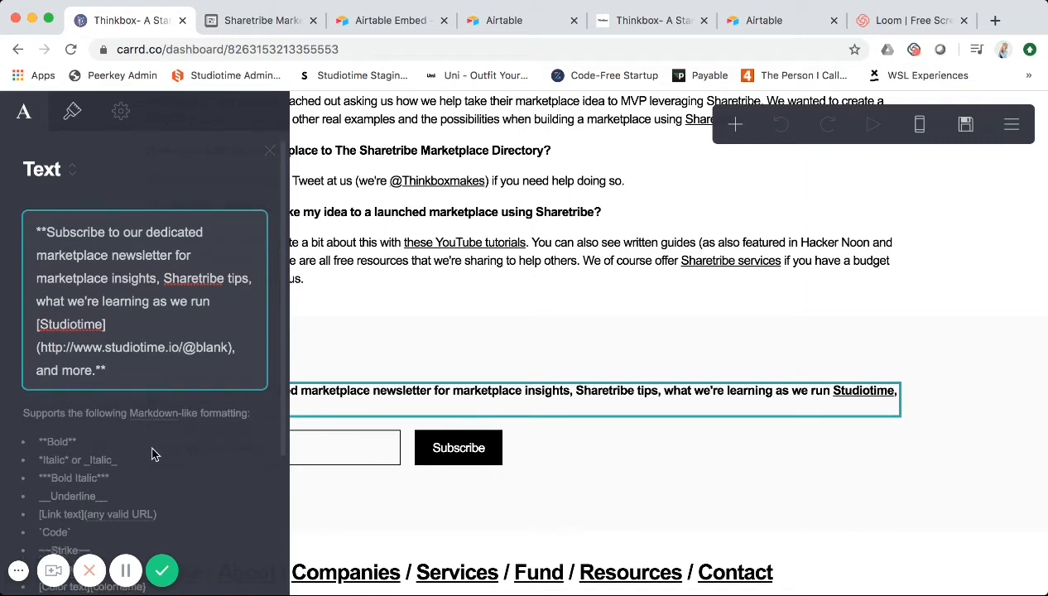
scroll(124, 448, "down", 2)
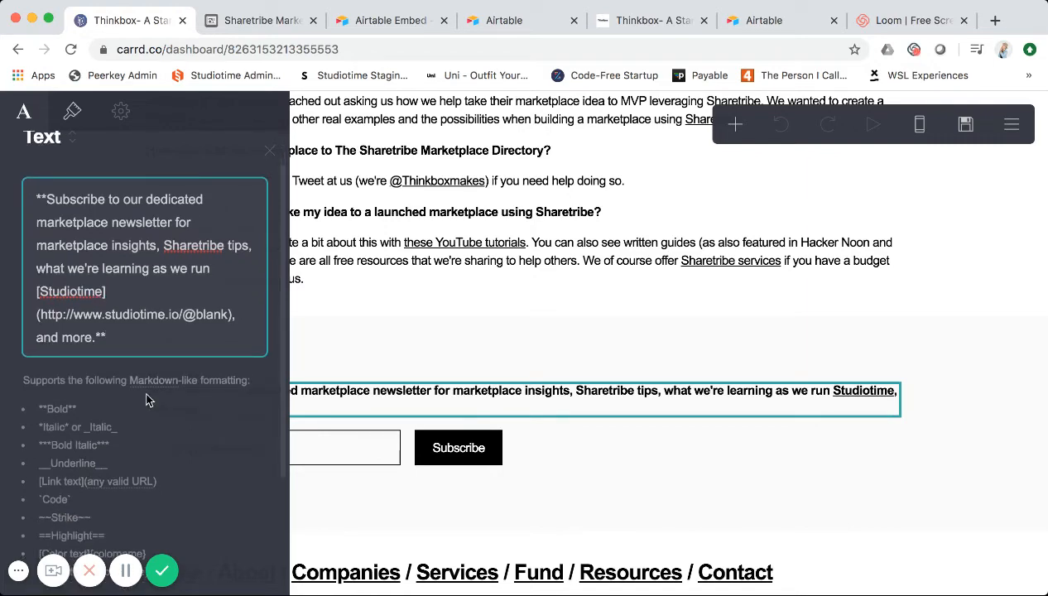
scroll(107, 420, "down", 2)
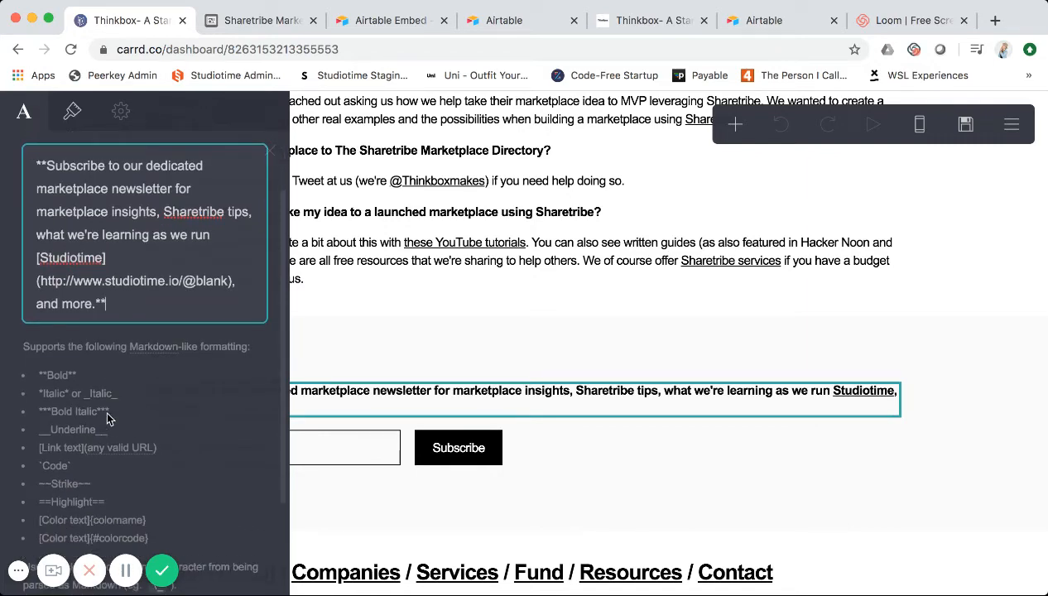
left_click(270, 151)
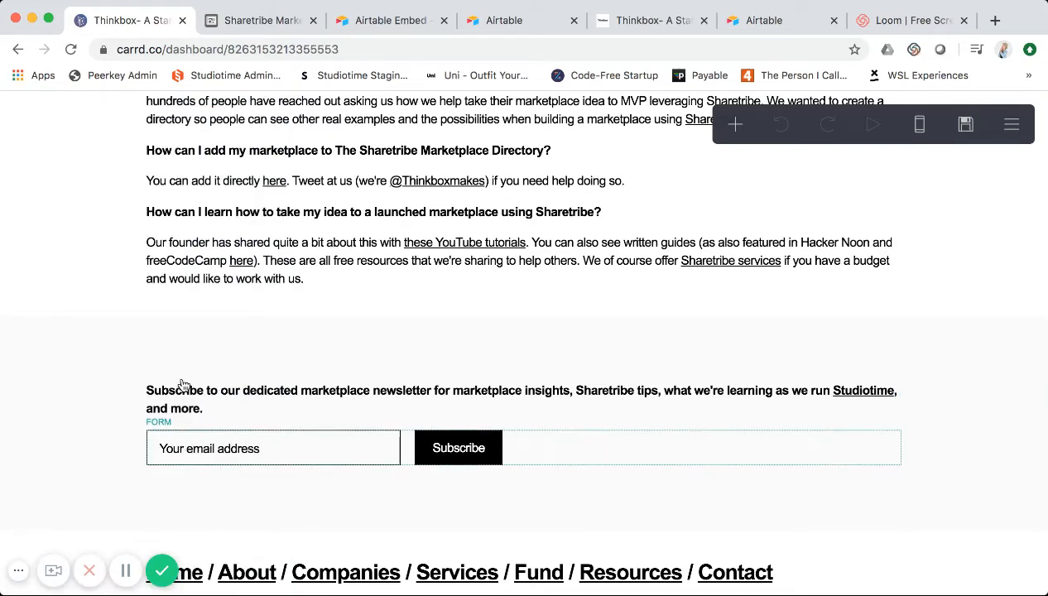
Step: Review the newsletter form's Signup type, MailChimp connection, API key and audience ID settings, and close them
left_click(181, 447)
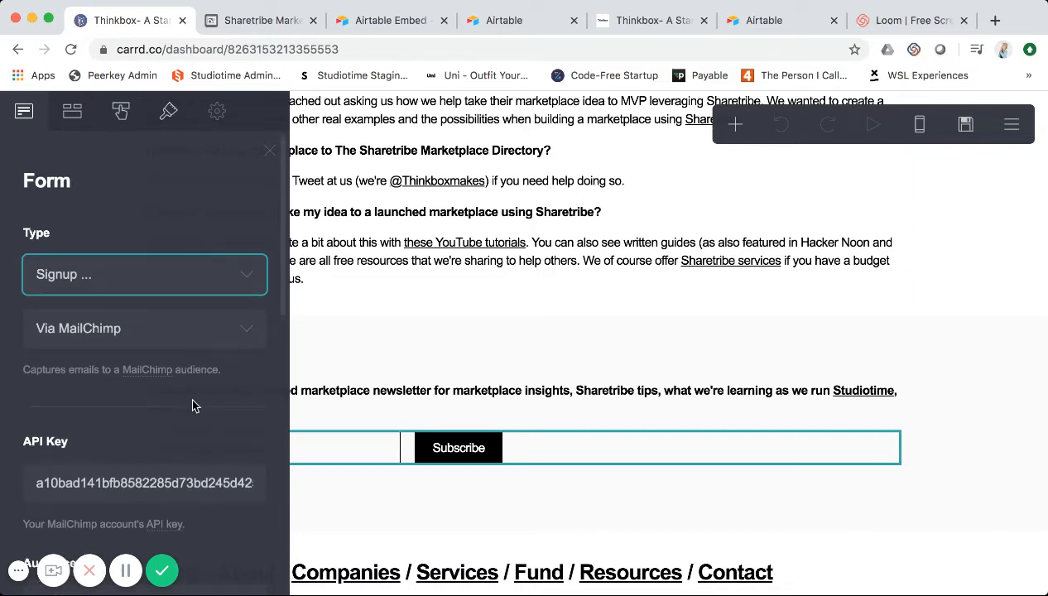
scroll(192, 405, "down", 1)
scroll(192, 405, "down", 2)
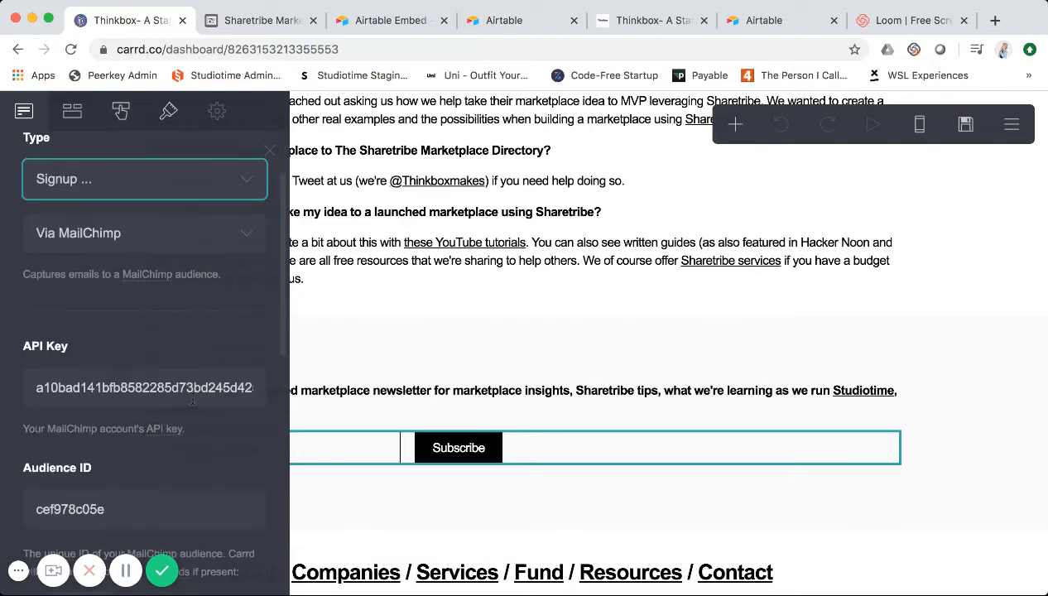
scroll(192, 405, "up", 3)
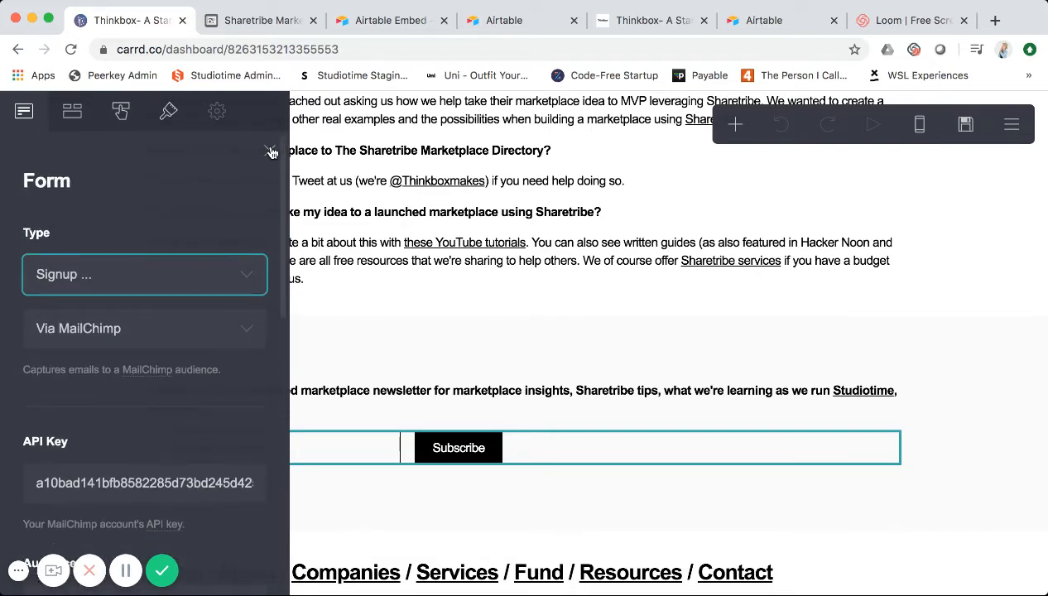
left_click(277, 214)
left_click(270, 150)
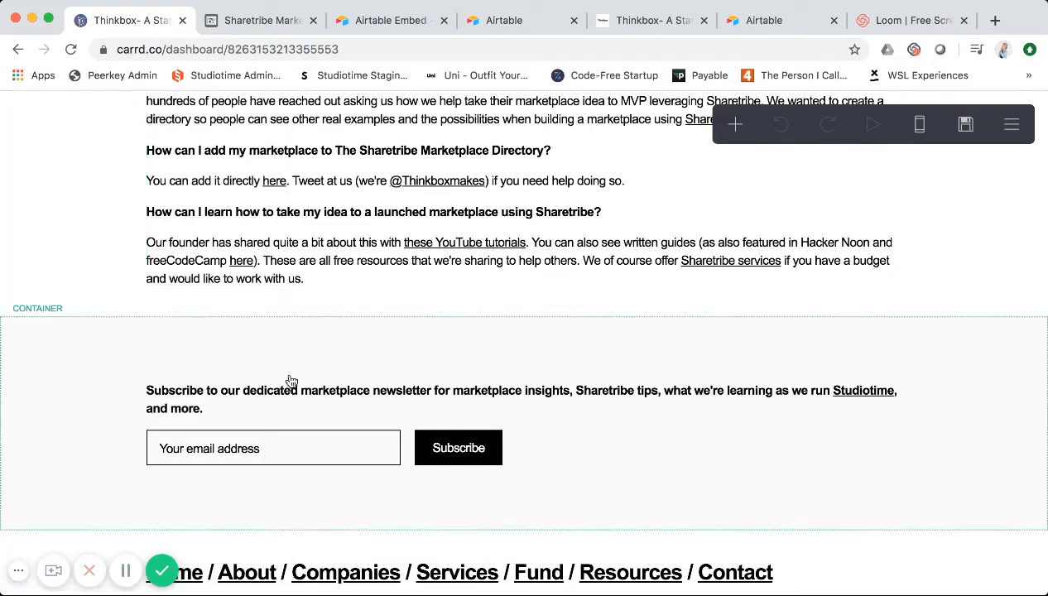
Step: Inspect the section link markup of the Home / About / Companies footer navigation text, and close its settings
scroll(290, 365, "down", 3)
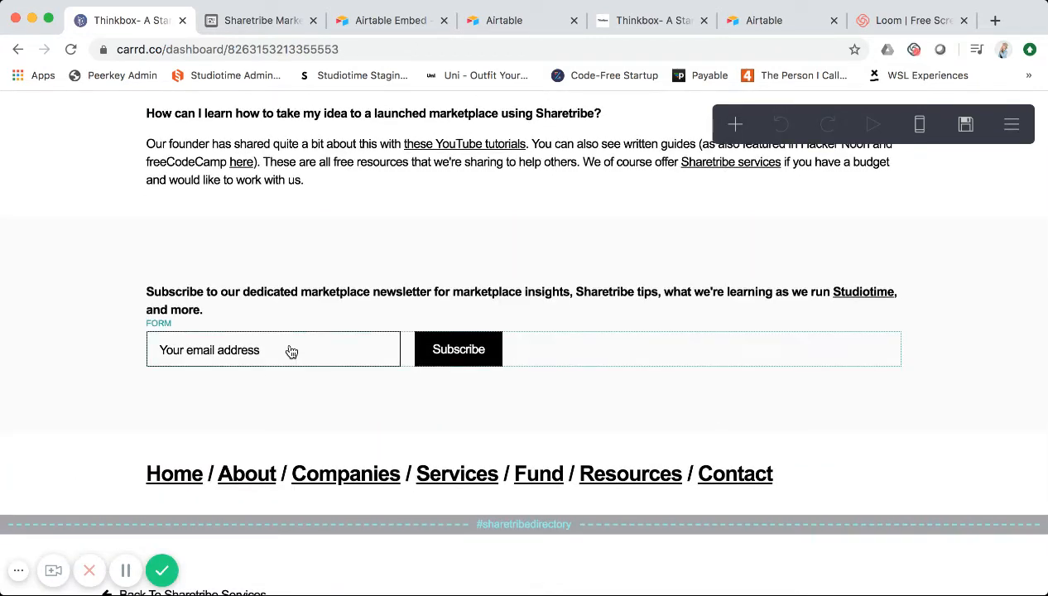
left_click(183, 480)
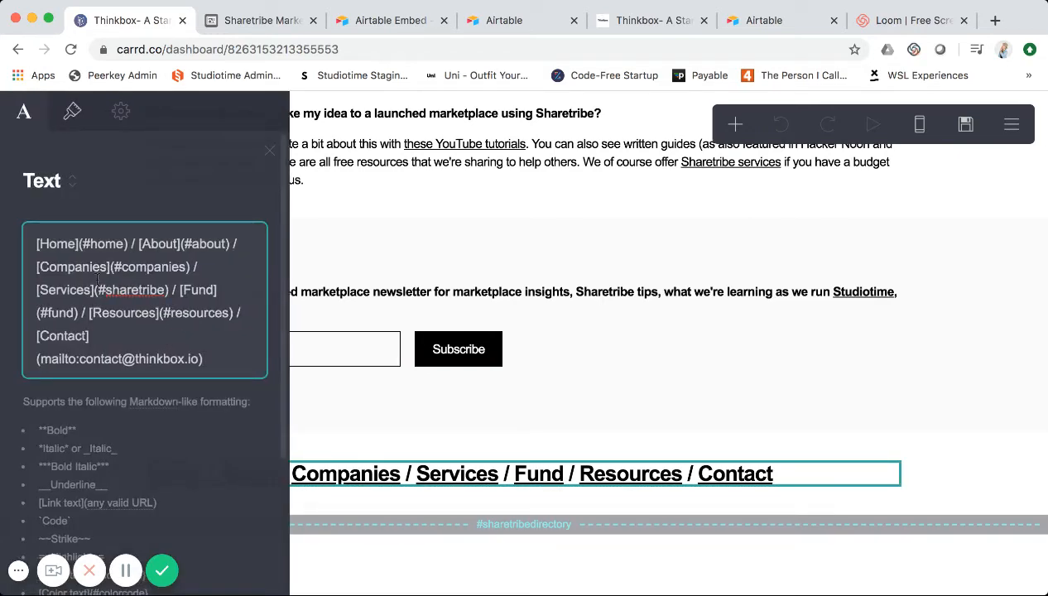
scroll(97, 287, "down", 1)
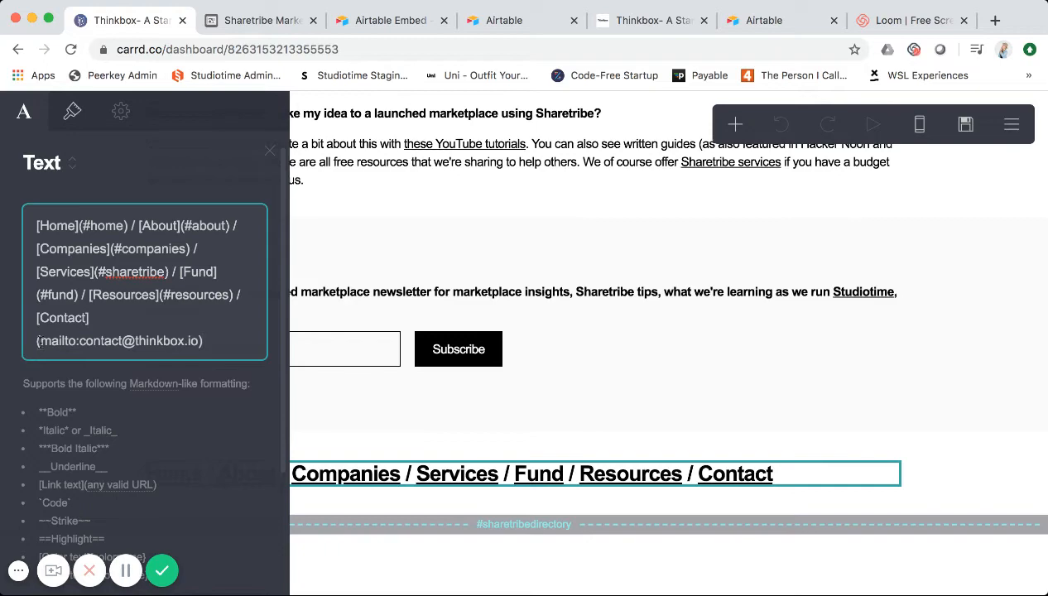
left_click(269, 156)
Step: Switch to the published Sharetribe Marketplace Directory page and look through its introduction and embedded Airtable table
scroll(280, 263, "up", 2)
scroll(280, 263, "up", 10)
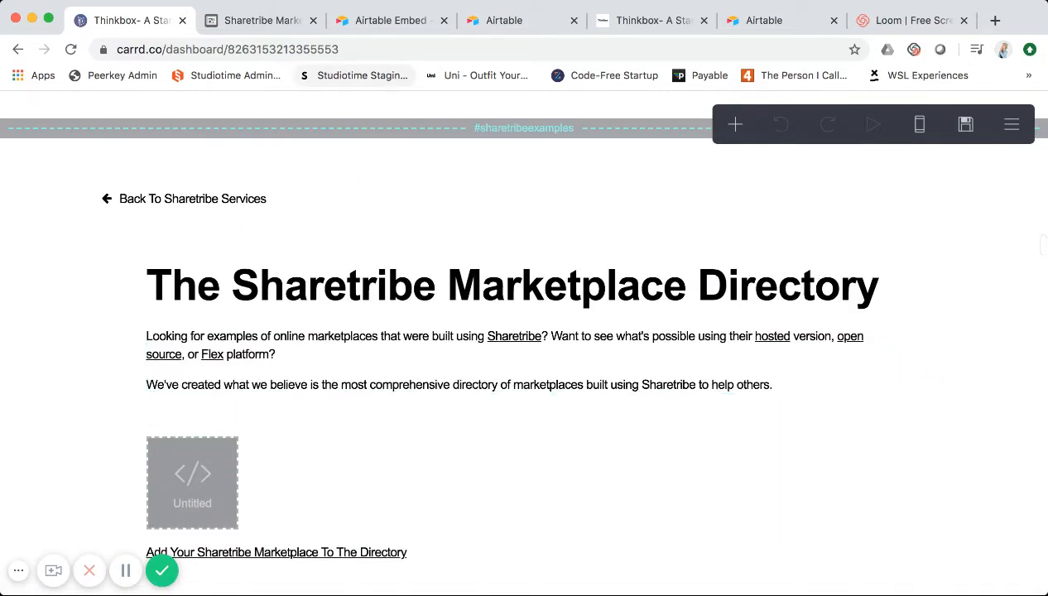
left_click(662, 26)
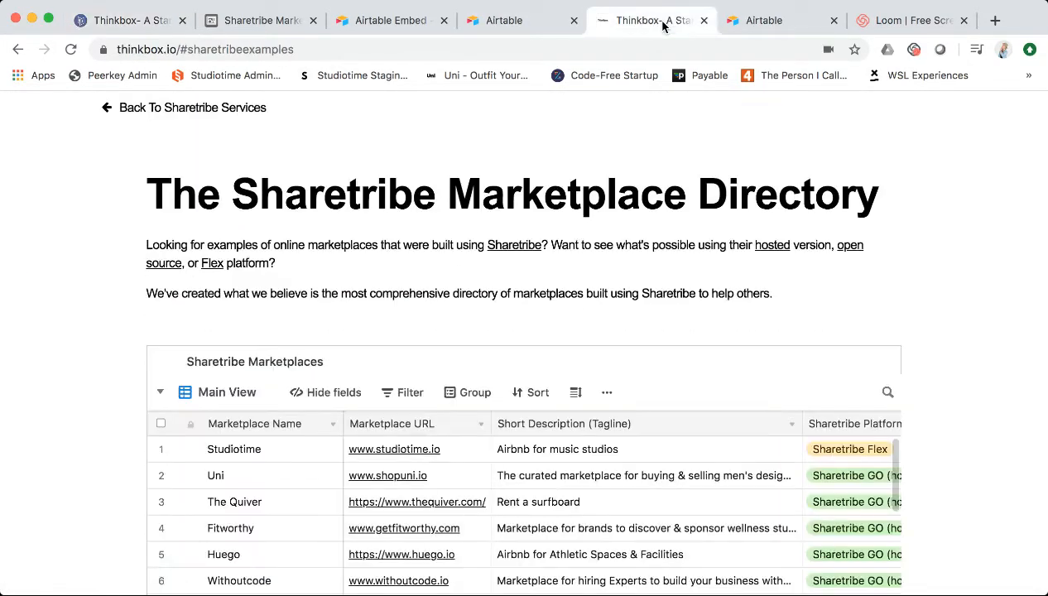
scroll(644, 194, "down", 2)
scroll(646, 206, "down", 1)
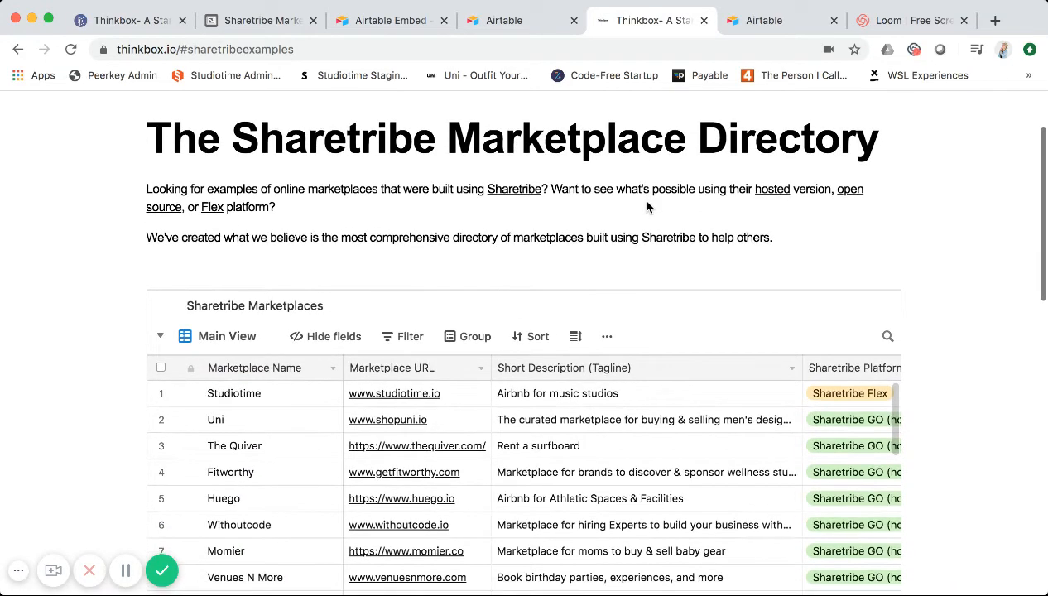
scroll(646, 206, "up", 4)
scroll(638, 195, "down", 1)
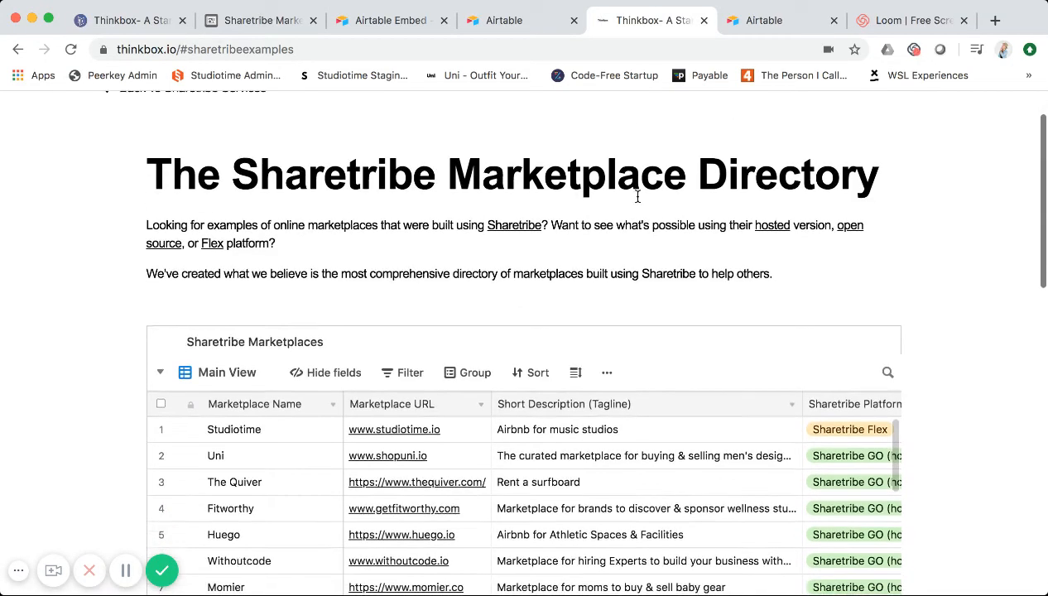
scroll(638, 199, "down", 1)
scroll(636, 209, "up", 3)
scroll(637, 212, "down", 5)
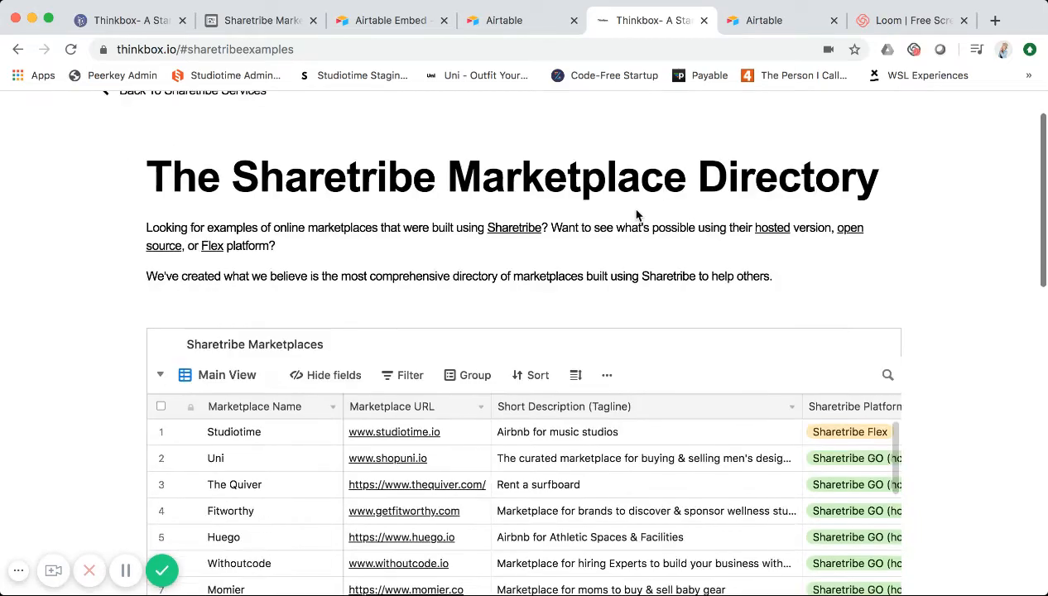
scroll(637, 213, "down", 5)
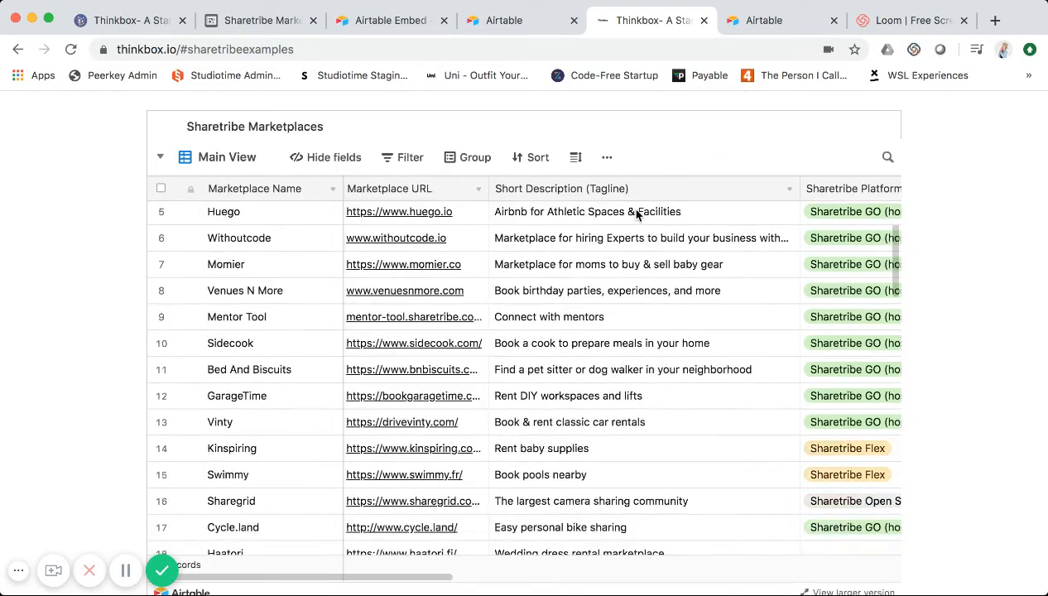
scroll(946, 325, "down", 5)
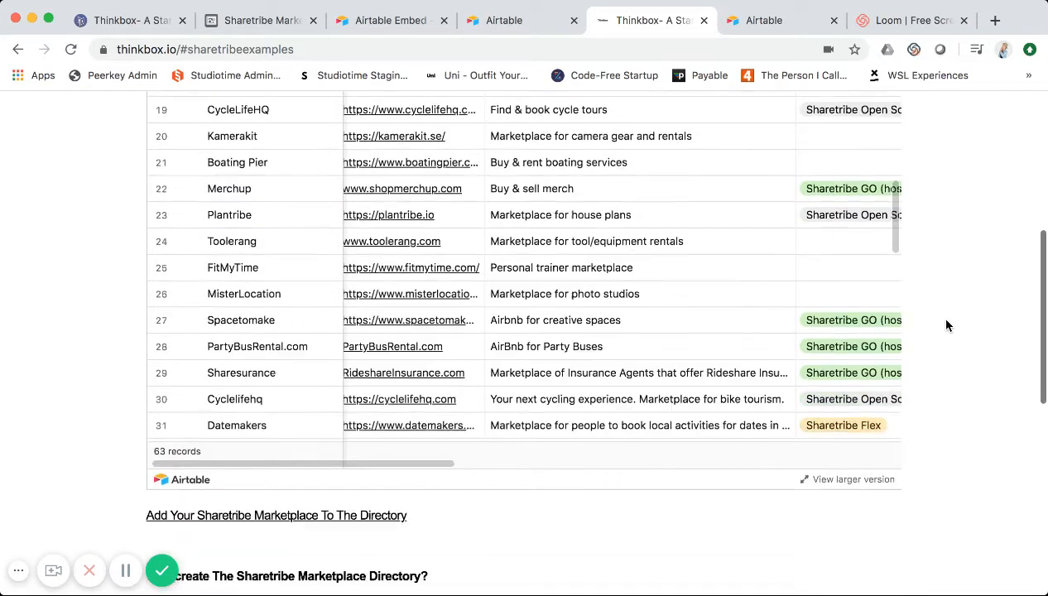
Step: Review the published page again from the Back To Sharetribe Services link down to the embedded marketplaces table
scroll(946, 326, "up", 10)
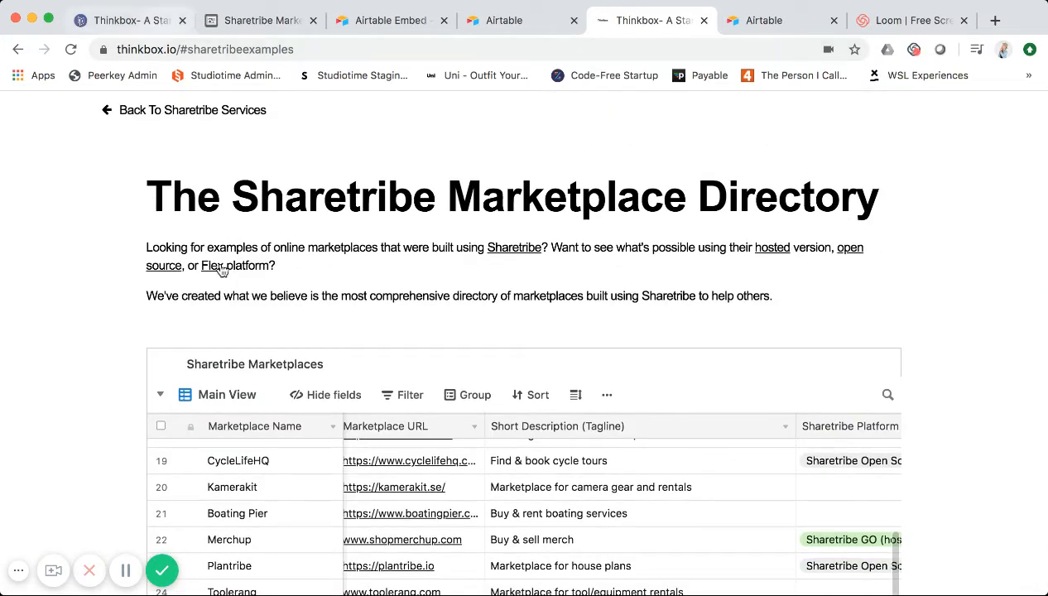
scroll(251, 231, "down", 1)
scroll(232, 190, "up", 2)
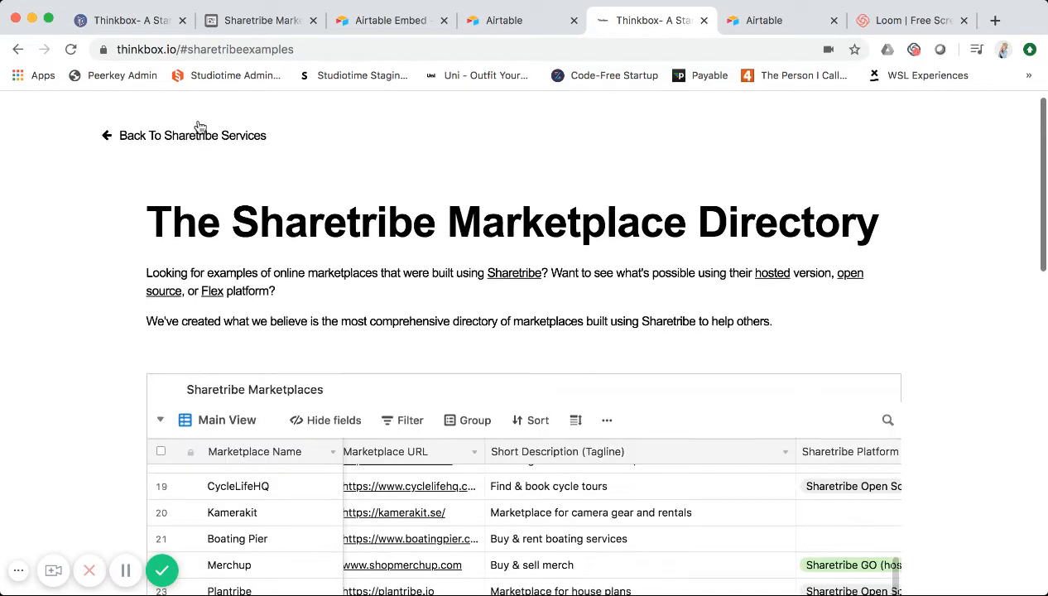
scroll(198, 236, "down", 4)
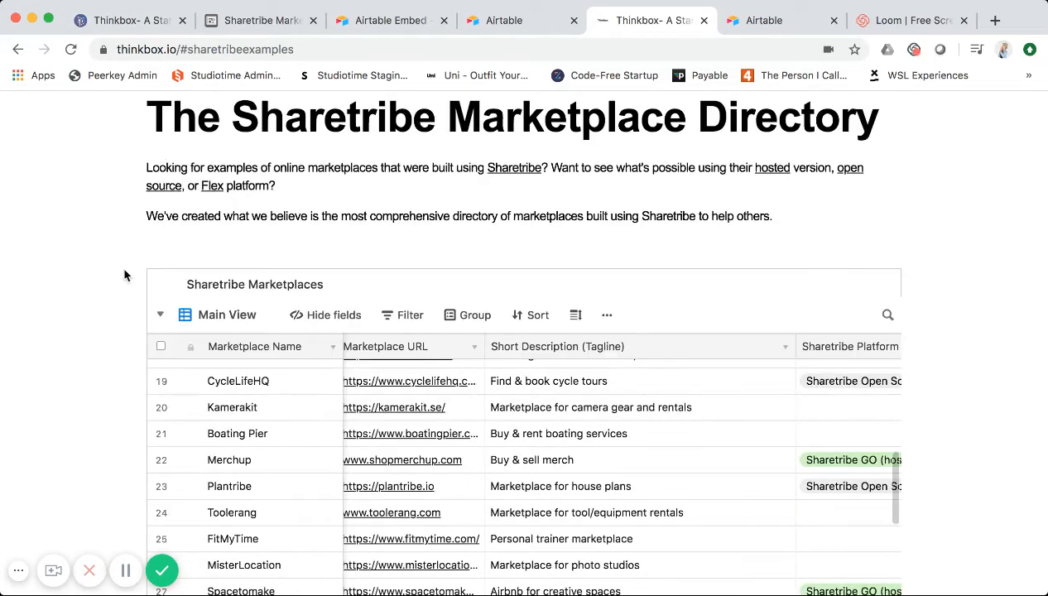
scroll(122, 266, "down", 6)
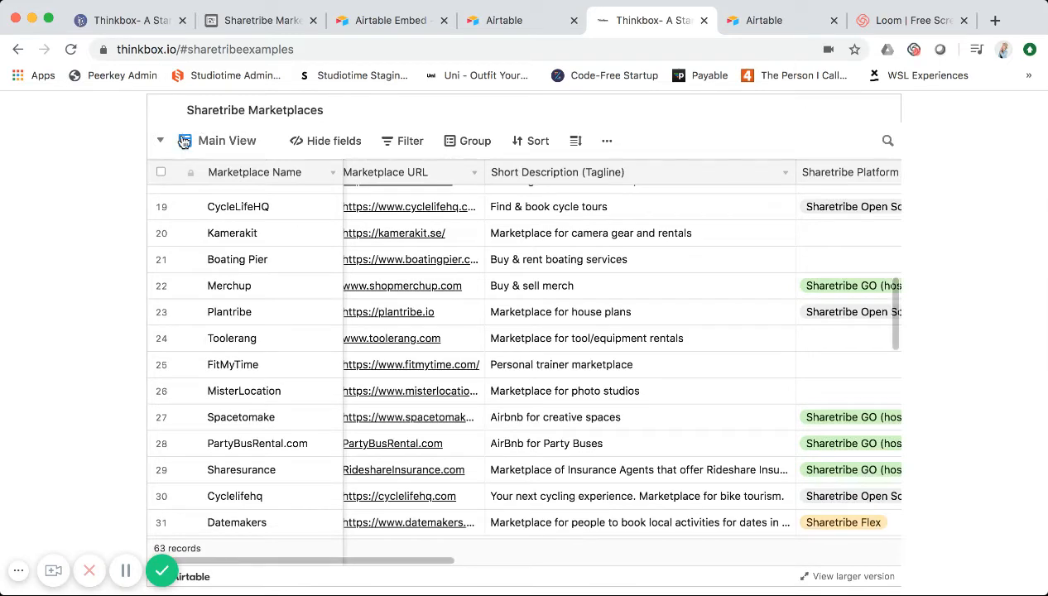
Step: View the Main View embed code in Airtable, return to the Sharetribe Marketplace Directory base, and dismiss its shared view options
left_click(367, 22)
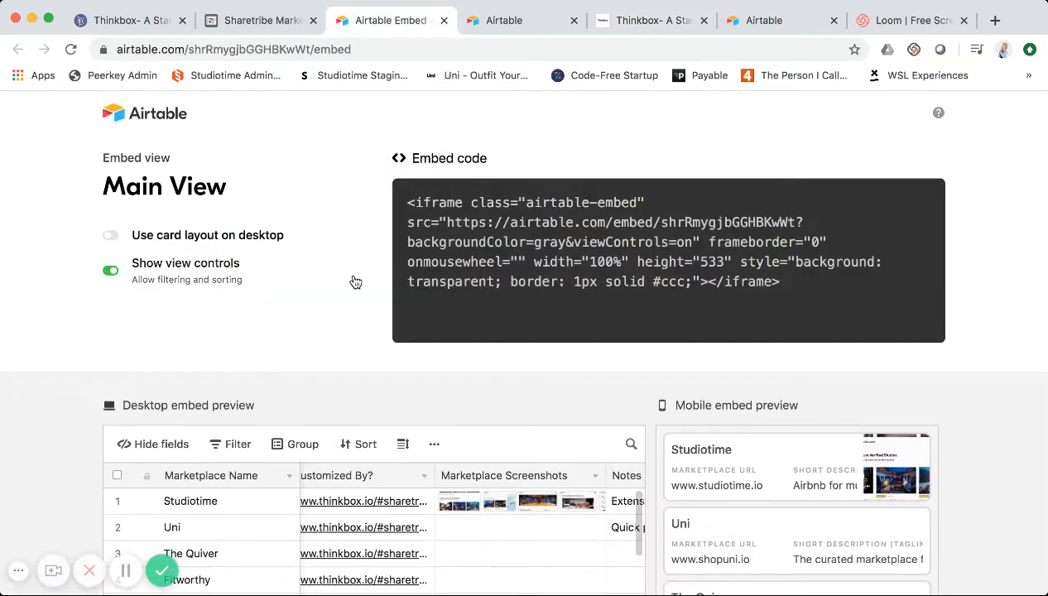
left_click(260, 29)
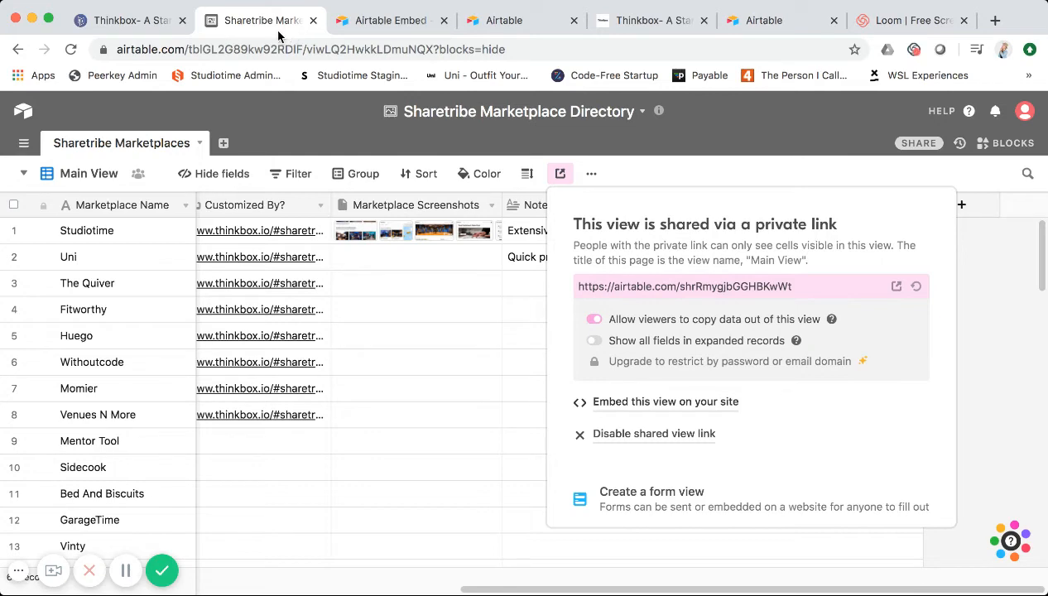
left_click(23, 144)
left_click(252, 107)
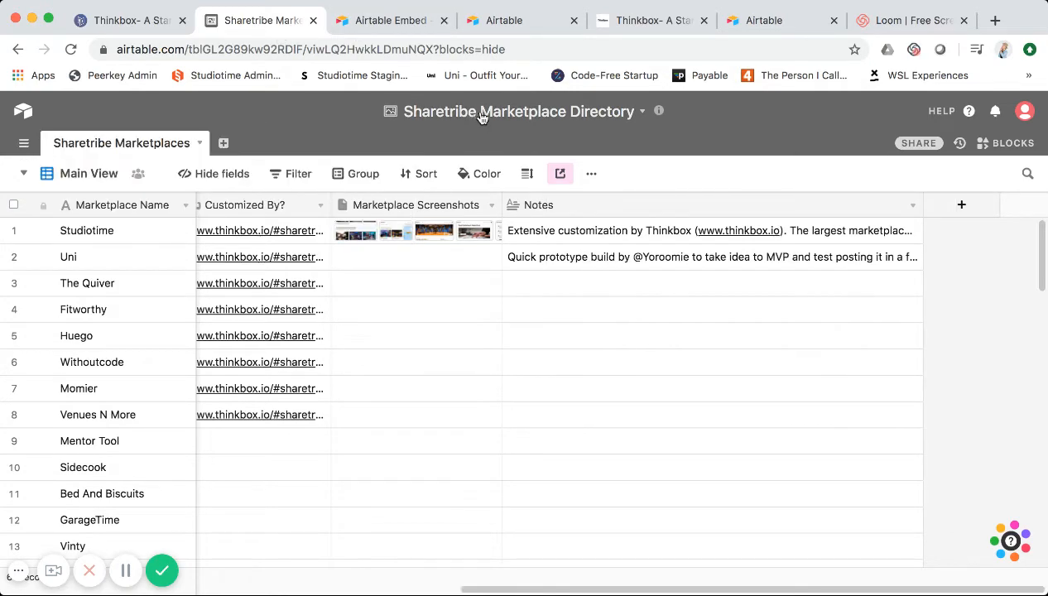
Step: Switch to the Airtable bases overview and look over the Example Bases and Thinkbox workspaces
left_click(389, 20)
left_click(510, 25)
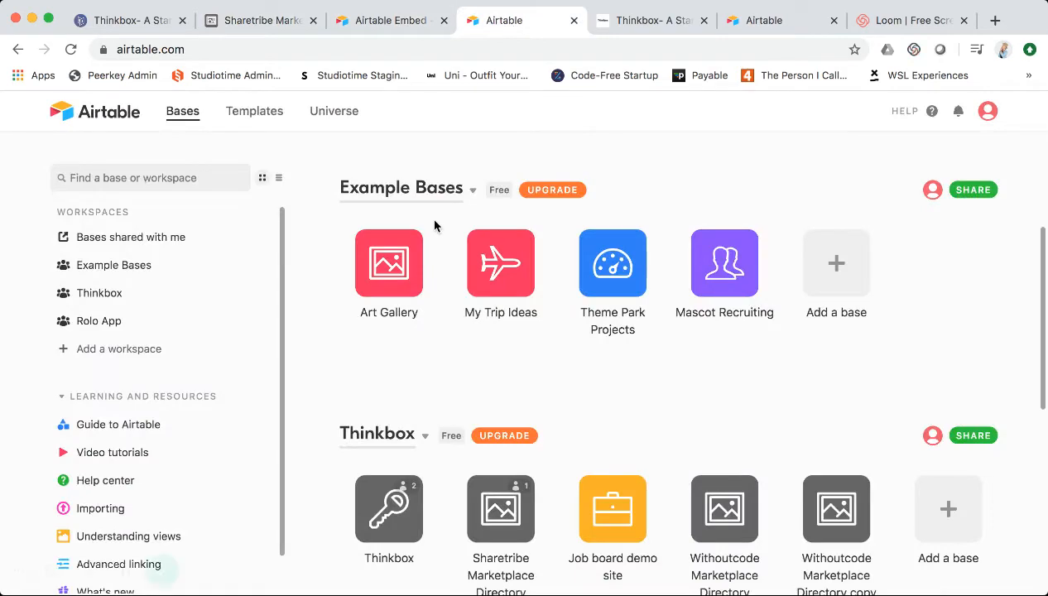
scroll(443, 280, "up", 1)
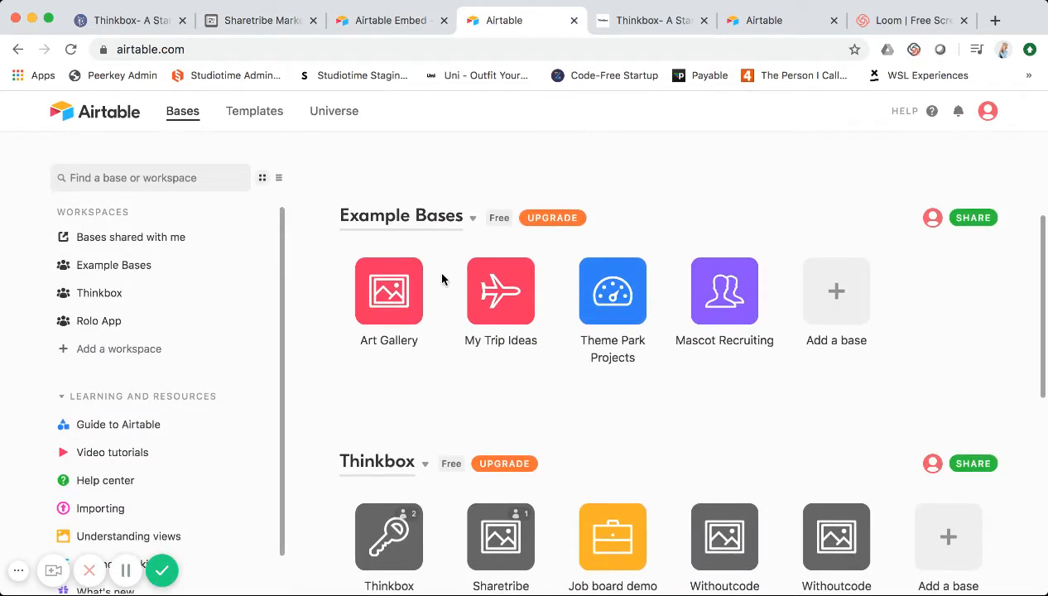
Step: Examine the bases in the Thinkbox workspace, including Sharetribe Marketplace Directory, on the bases overview
scroll(442, 280, "down", 2)
scroll(443, 280, "down", 2)
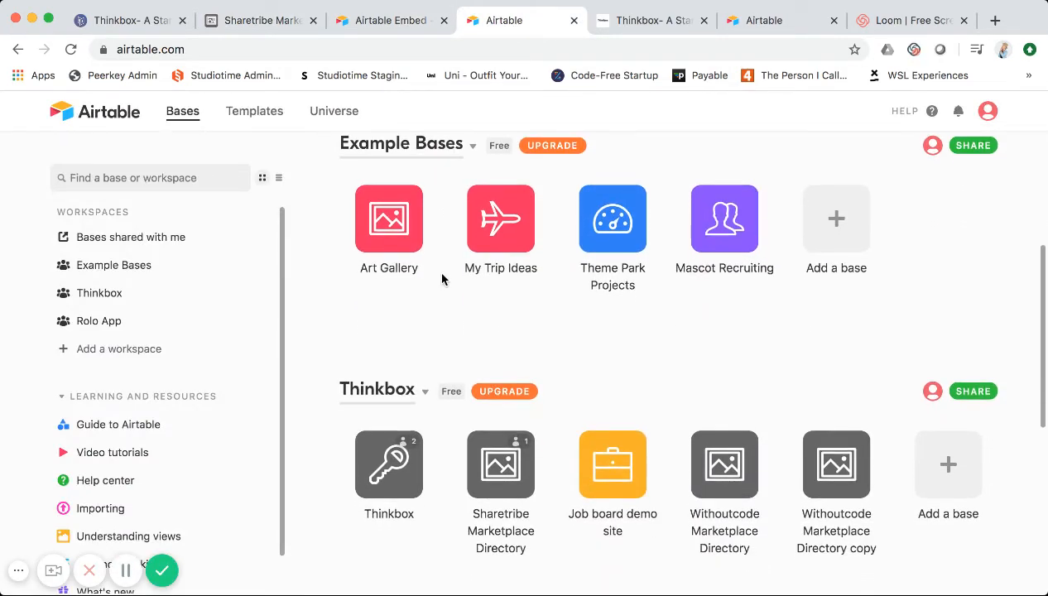
scroll(430, 319, "down", 5)
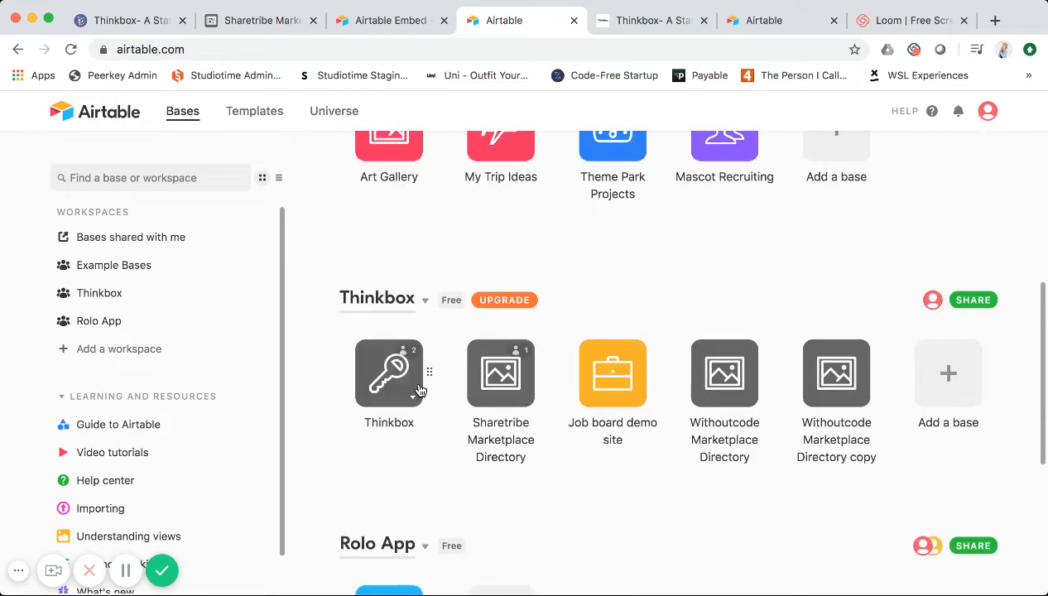
scroll(417, 290, "up", 7)
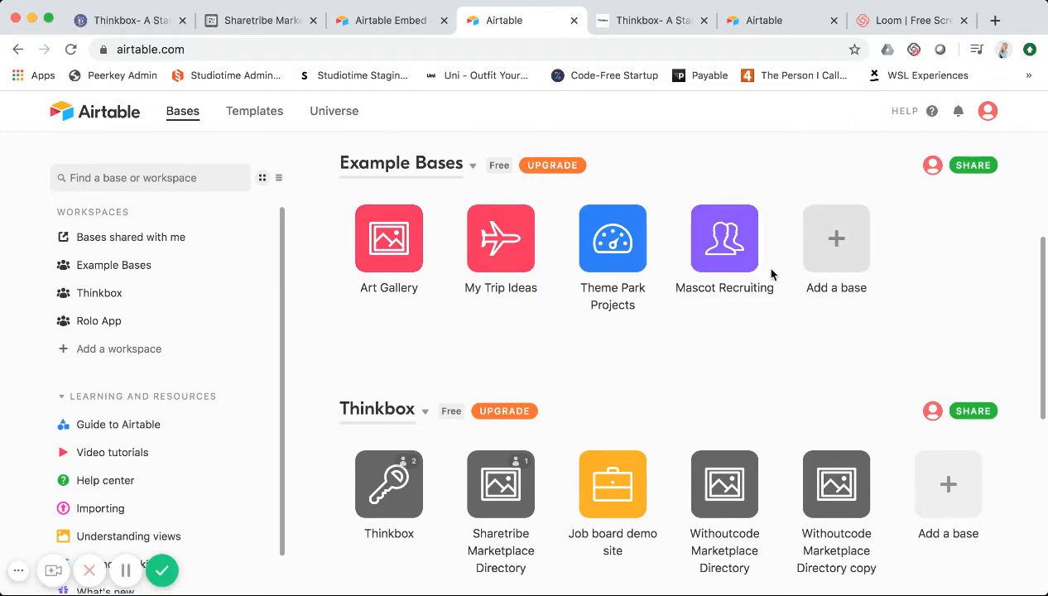
scroll(655, 395, "down", 1)
scroll(478, 339, "down", 1)
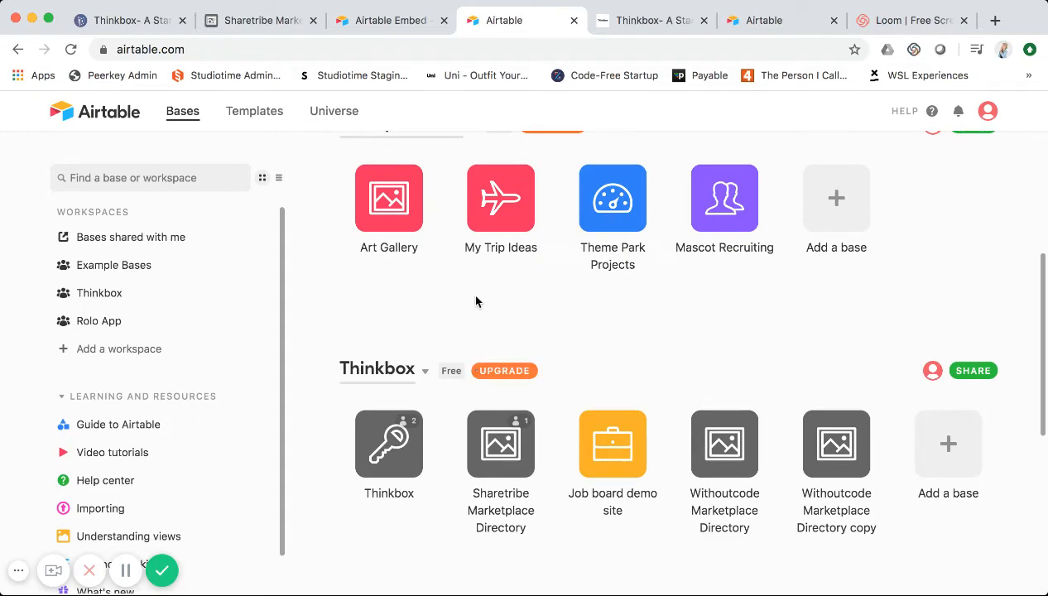
scroll(456, 304, "up", 1)
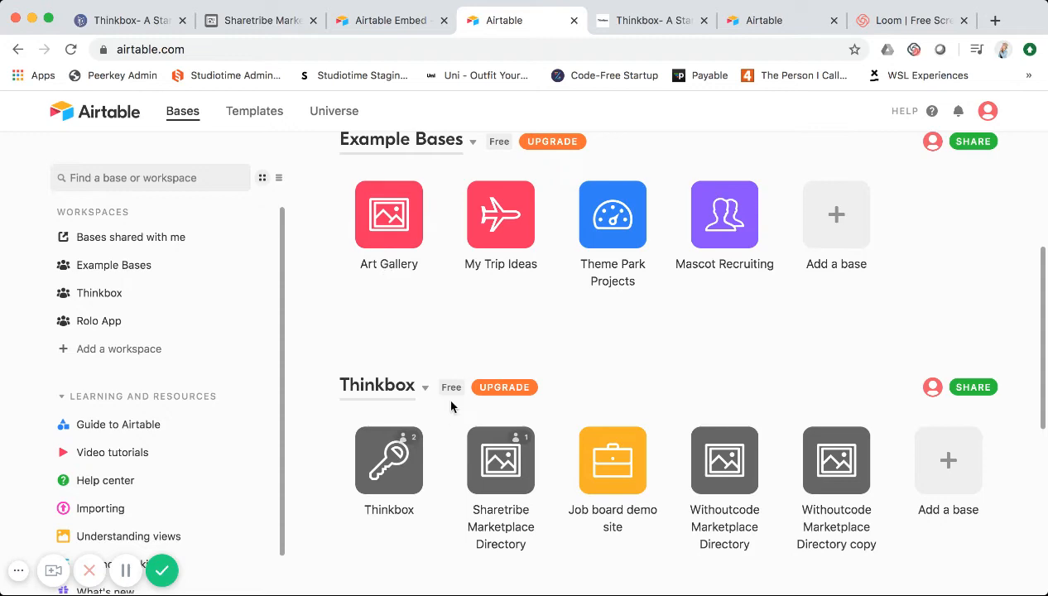
Step: Return to the Sharetribe Marketplace Directory base and look through its Main View columns from Notes back to Marketplace URL
left_click(397, 23)
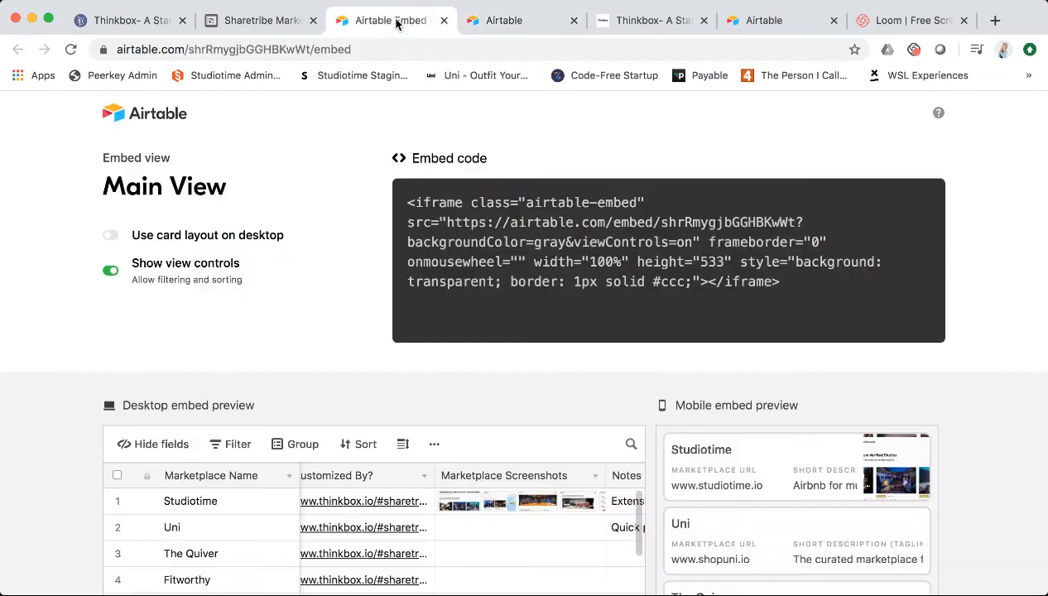
left_click(263, 23)
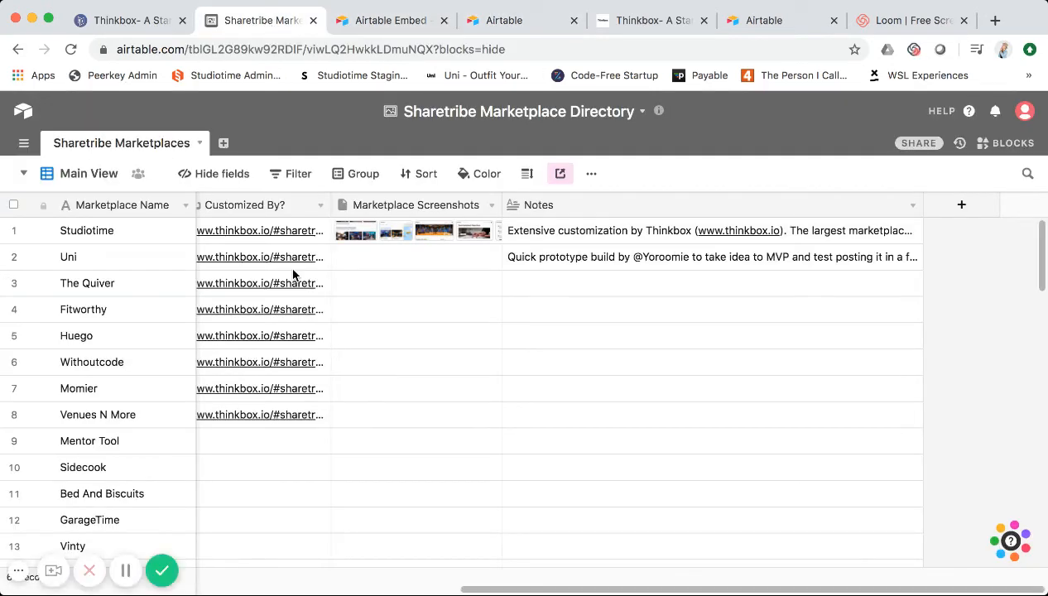
scroll(293, 273, "left", 1)
scroll(293, 273, "left", 1)
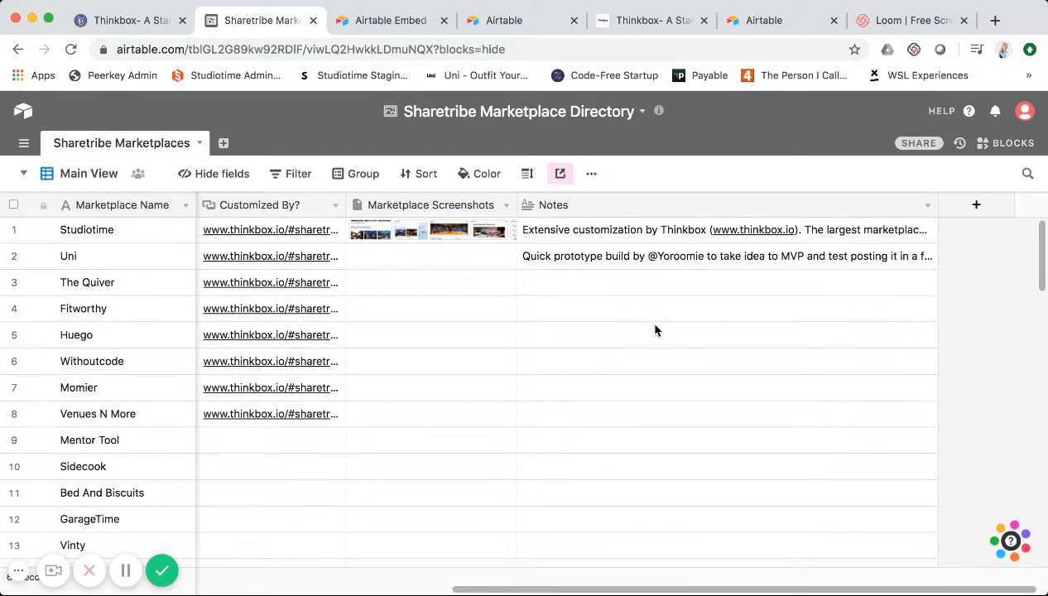
scroll(655, 329, "left", 2)
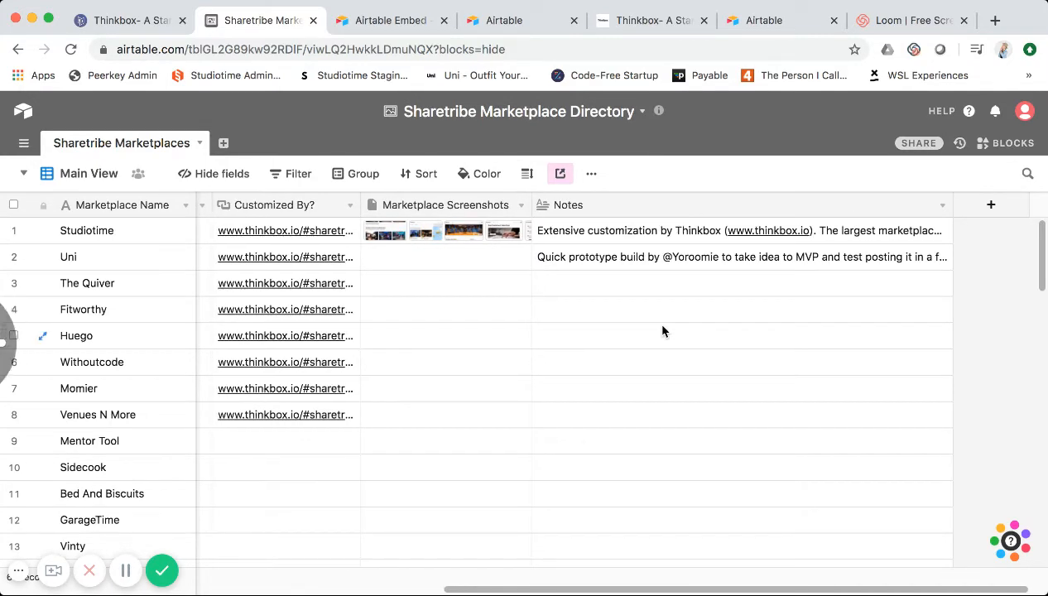
scroll(662, 330, "down", 3)
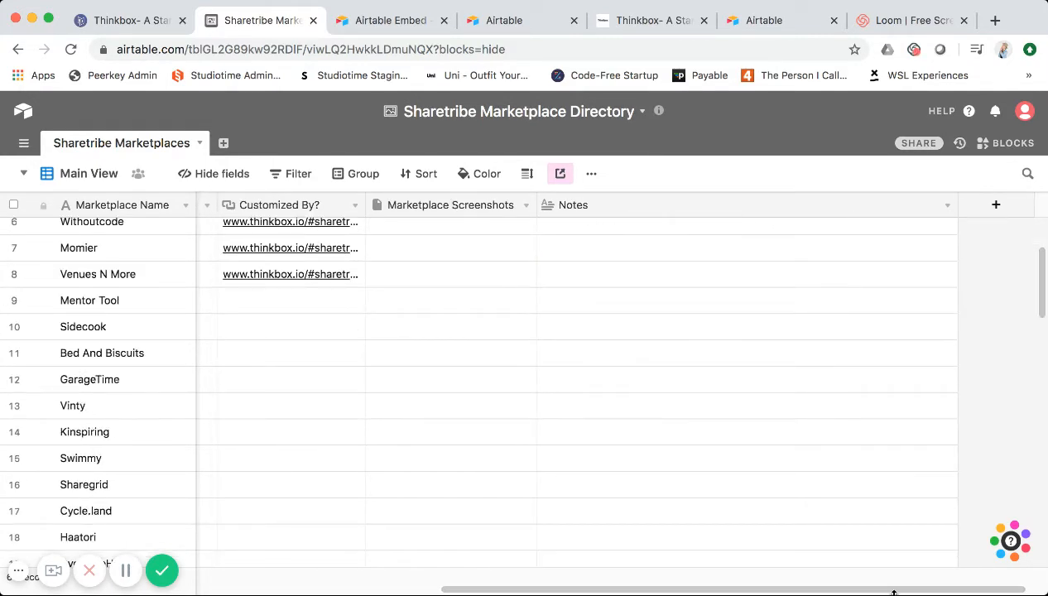
left_click_drag(887, 590, 382, 584)
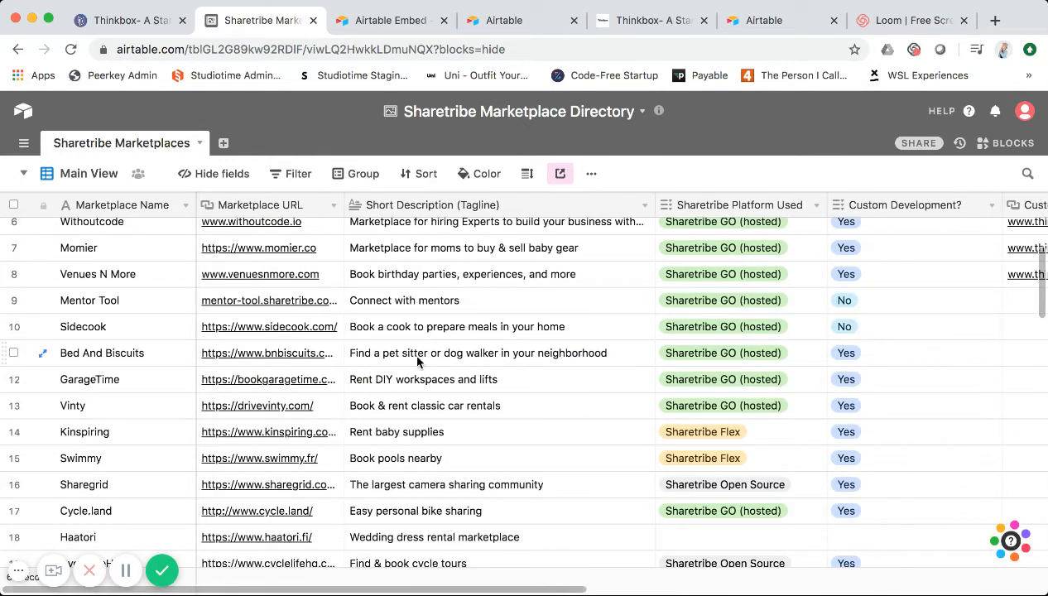
scroll(416, 363, "up", 3)
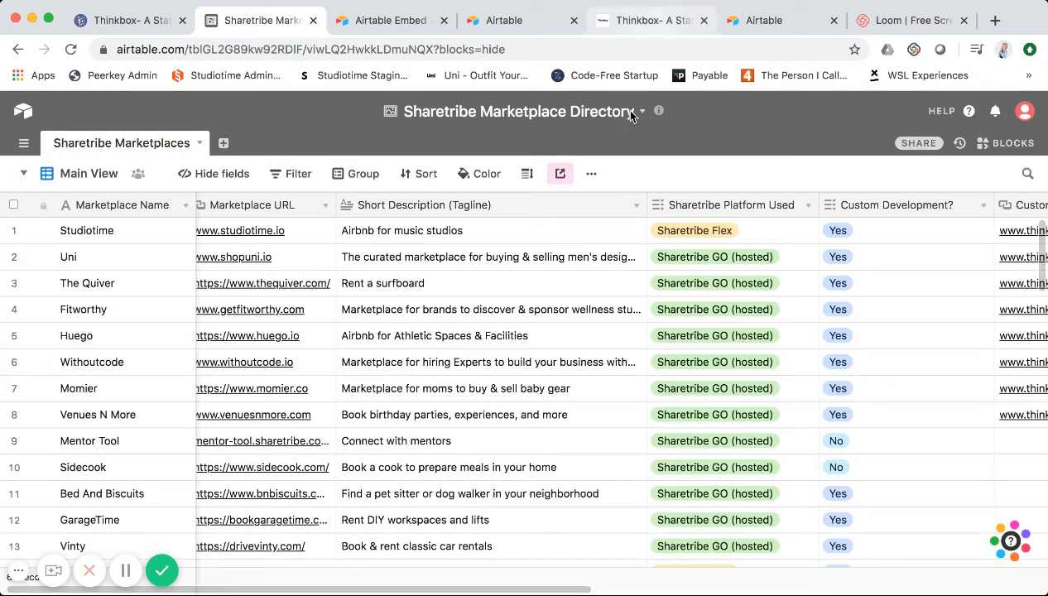
Step: Switch to the published Sharetribe Marketplace Directory page and compare its embedded table and introduction with the base
left_click(654, 25)
scroll(627, 311, "up", 6)
scroll(561, 309, "up", 3)
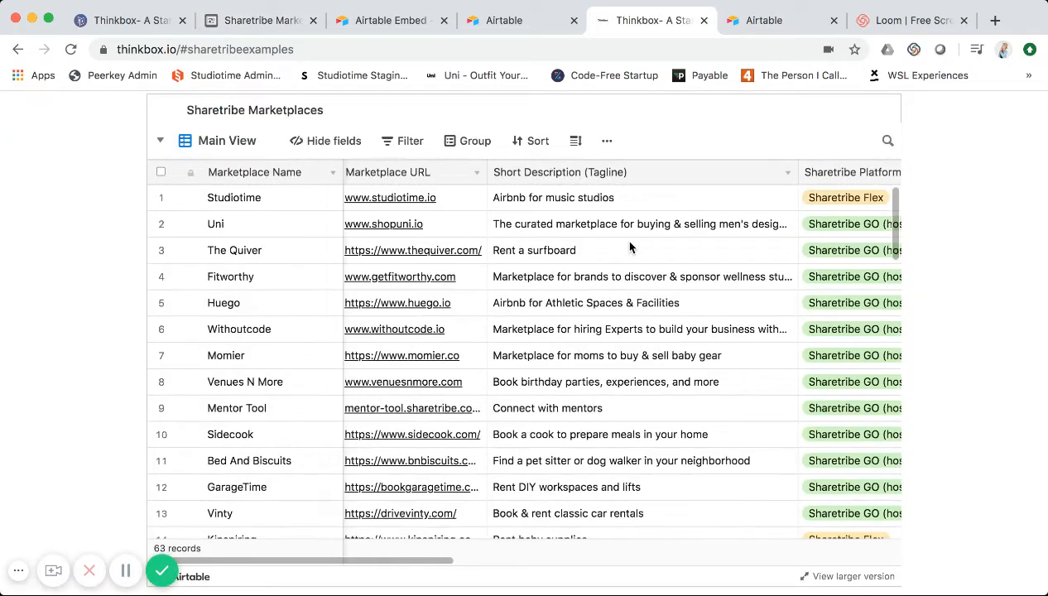
scroll(988, 315, "up", 5)
scroll(988, 315, "down", 5)
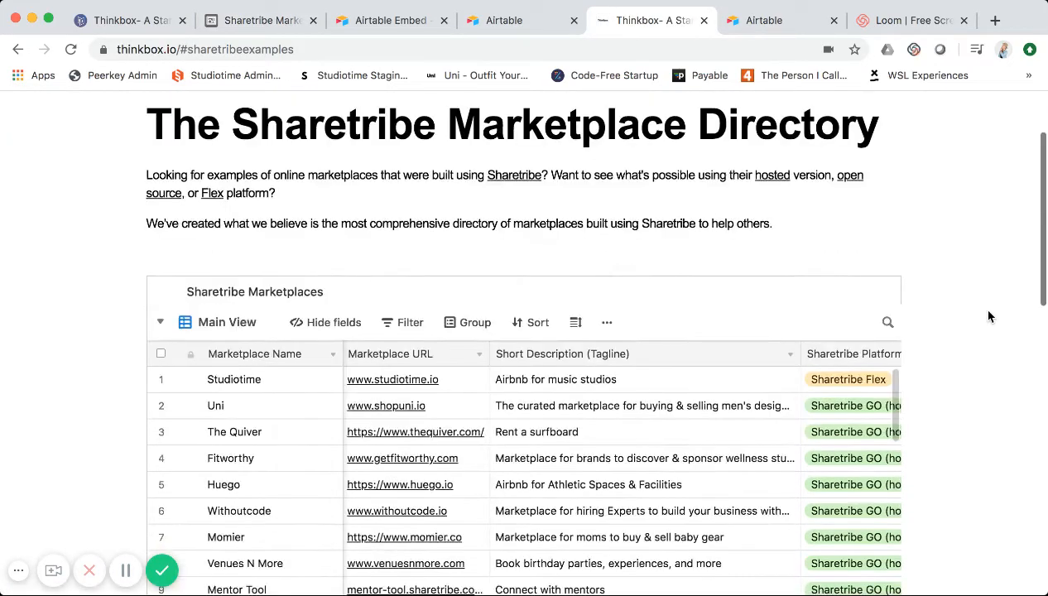
Step: Switch back to the Airtable base and inspect the Marketplace Name field and its options
left_click(287, 29)
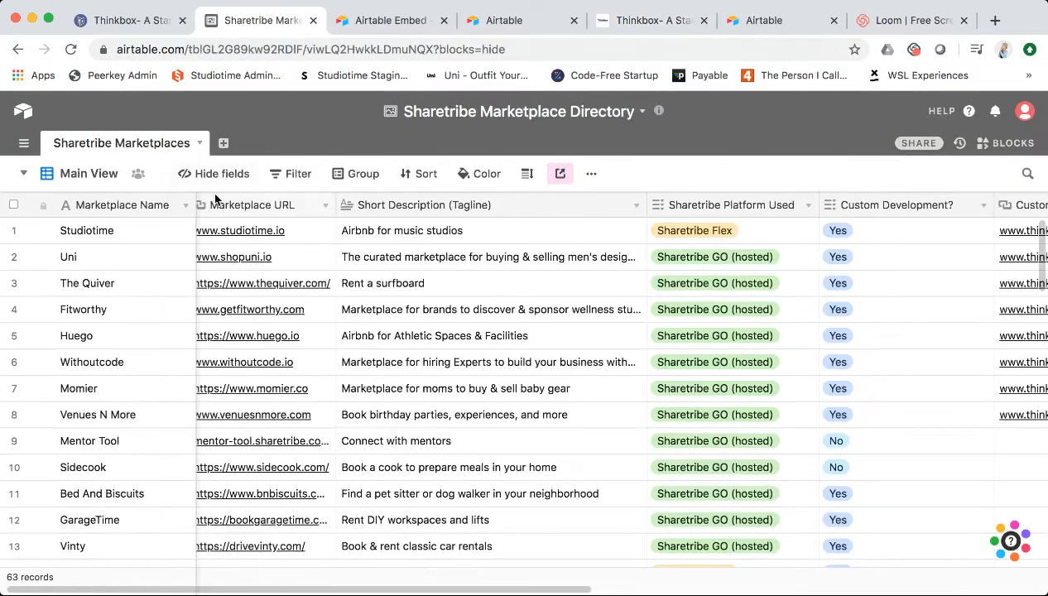
left_click(117, 235)
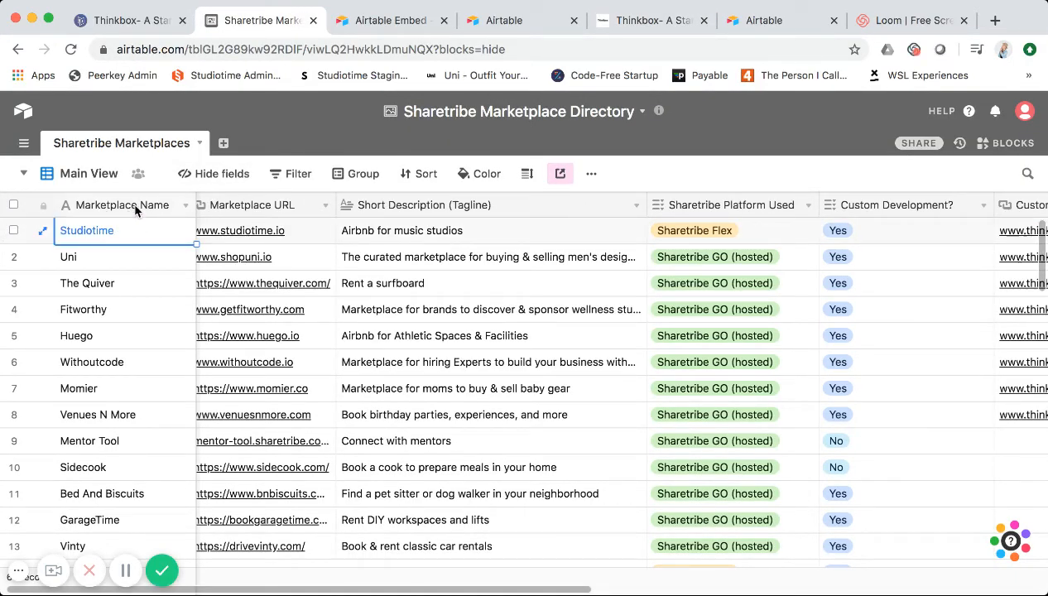
left_click(134, 210)
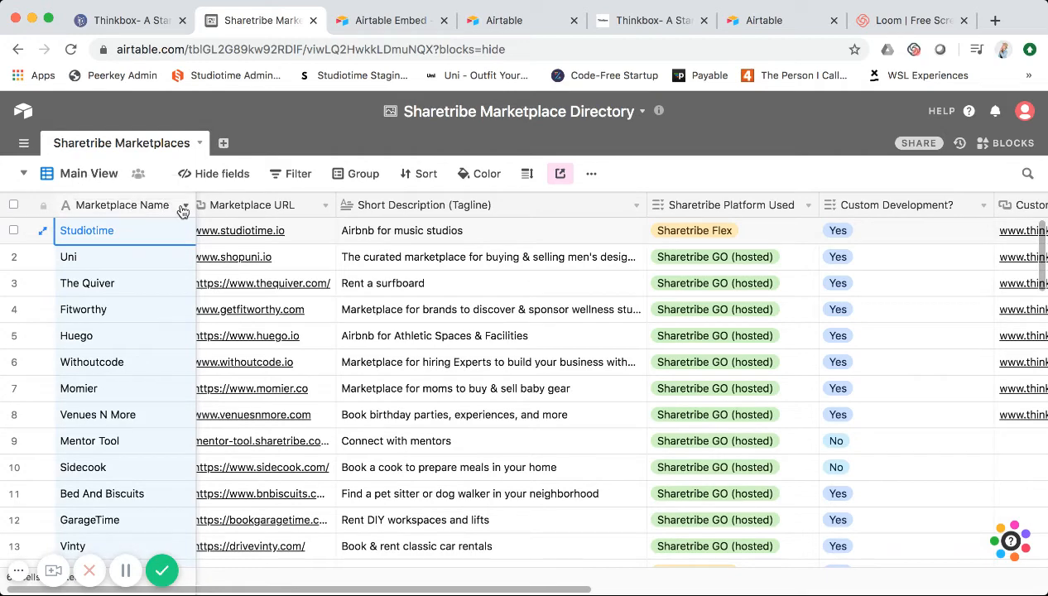
left_click(184, 207)
left_click(137, 203)
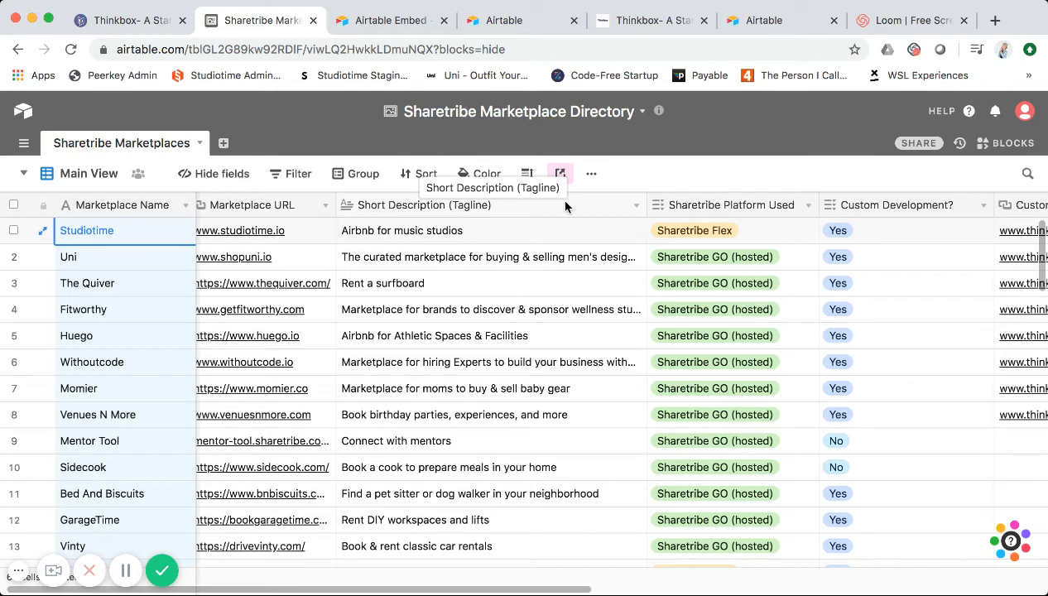
Step: Open the field type settings of Sharetribe Platform Used to view its multiple select options
scroll(690, 213, "right", 3)
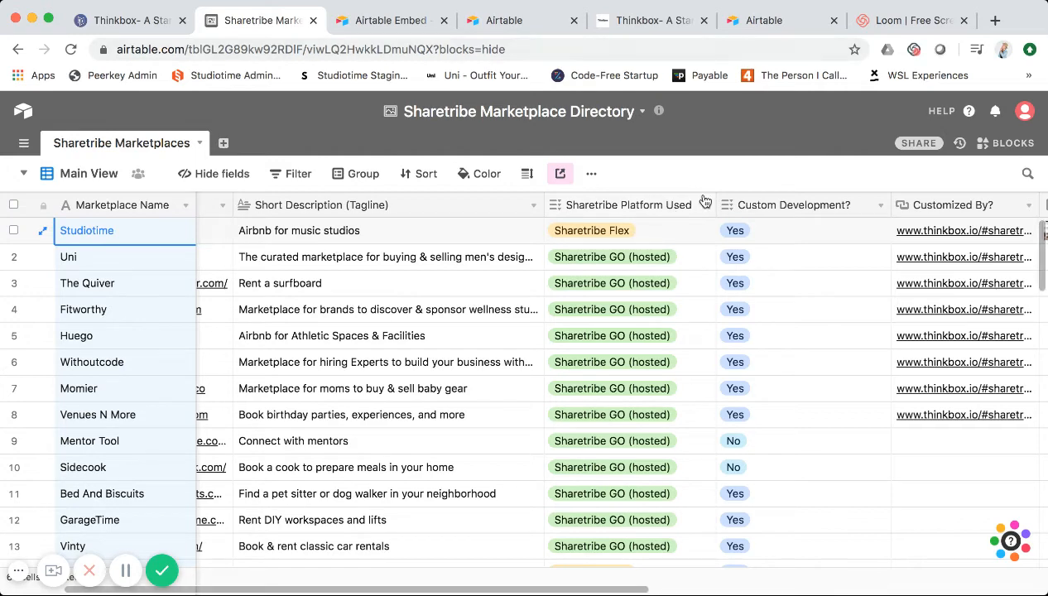
left_click(706, 210)
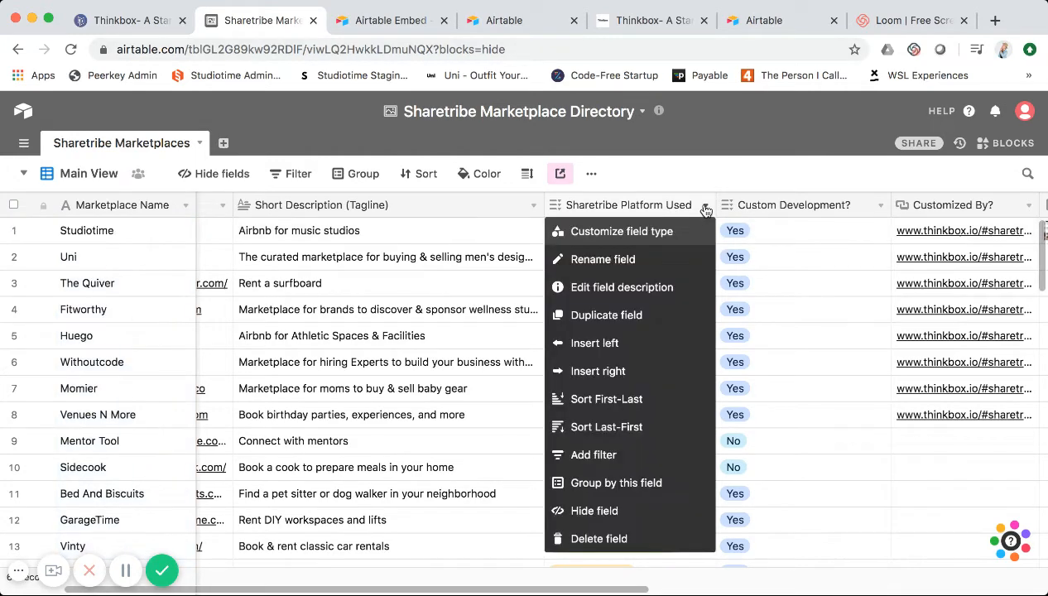
left_click(629, 233)
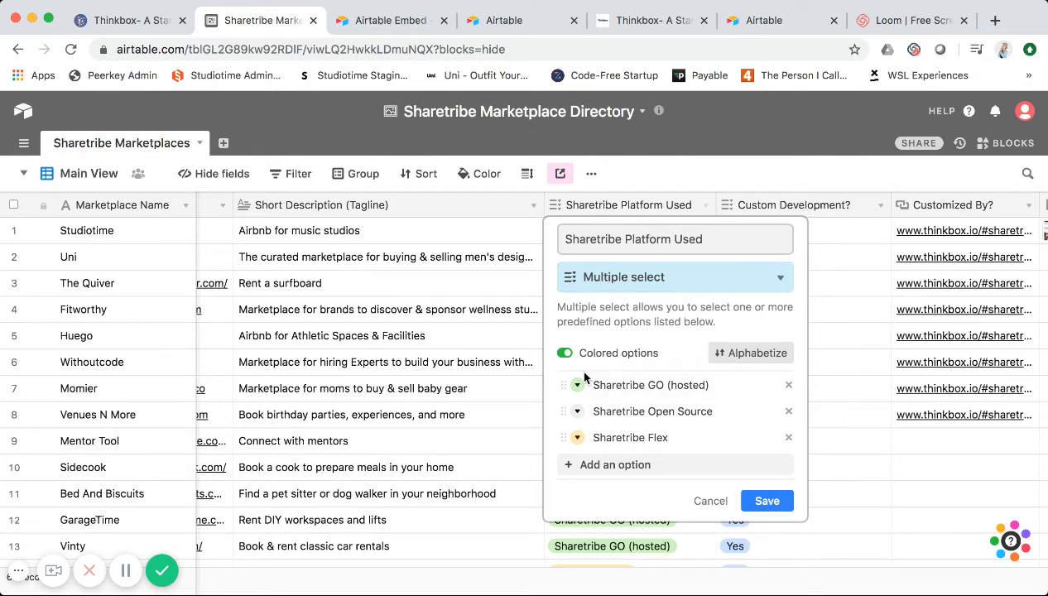
Step: Check the Sharetribe Platform Used column on the published page, and dismiss that field's settings back in the base
left_click(654, 20)
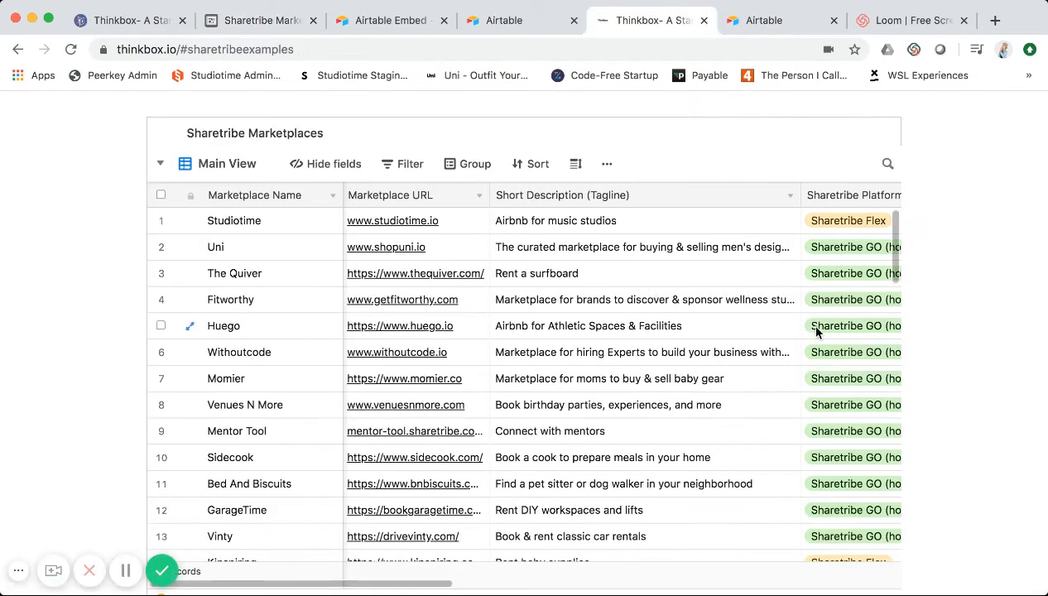
scroll(816, 330, "right", 3)
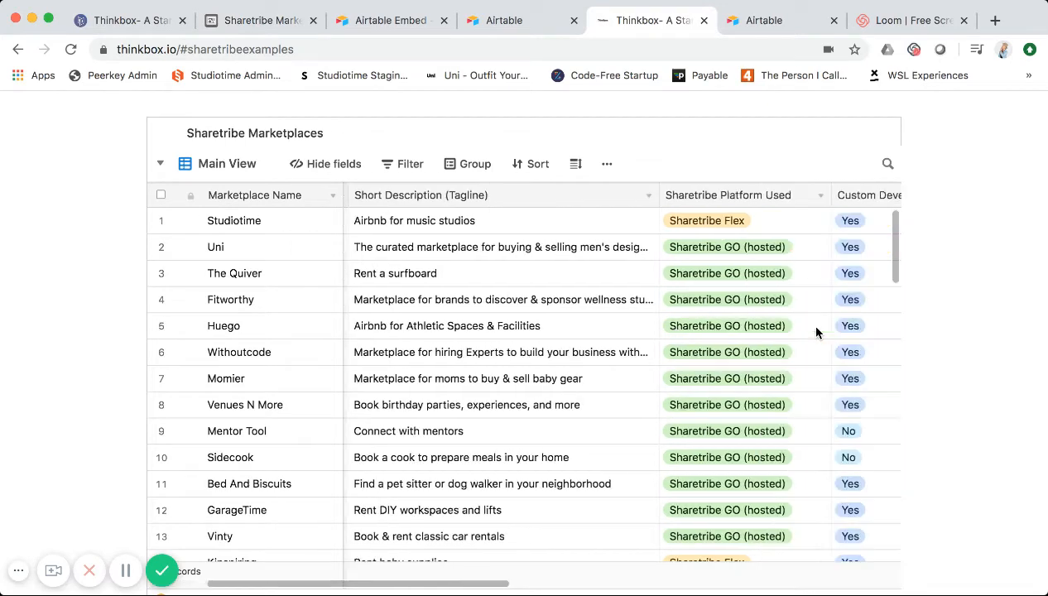
left_click(720, 226)
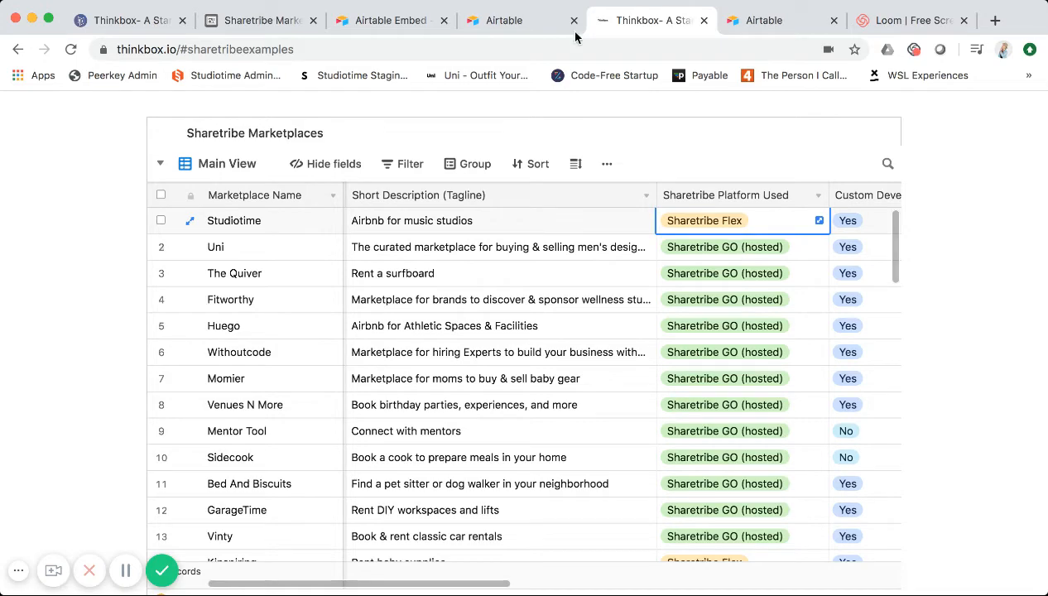
left_click(272, 20)
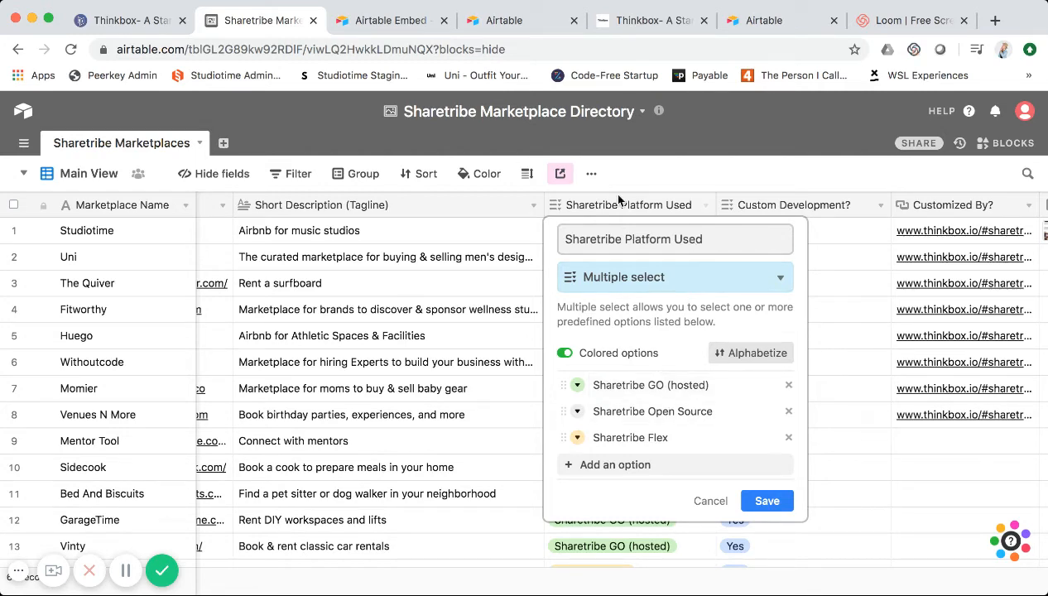
left_click(772, 203)
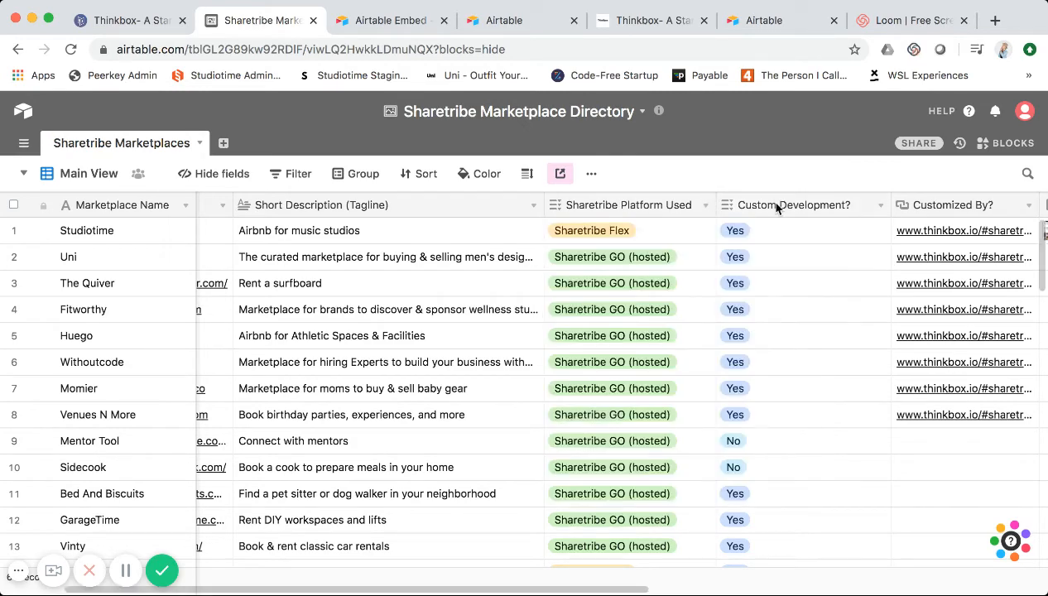
Step: View the field type settings of the Custom Development? column and close them without changes
scroll(627, 244, "right", 2)
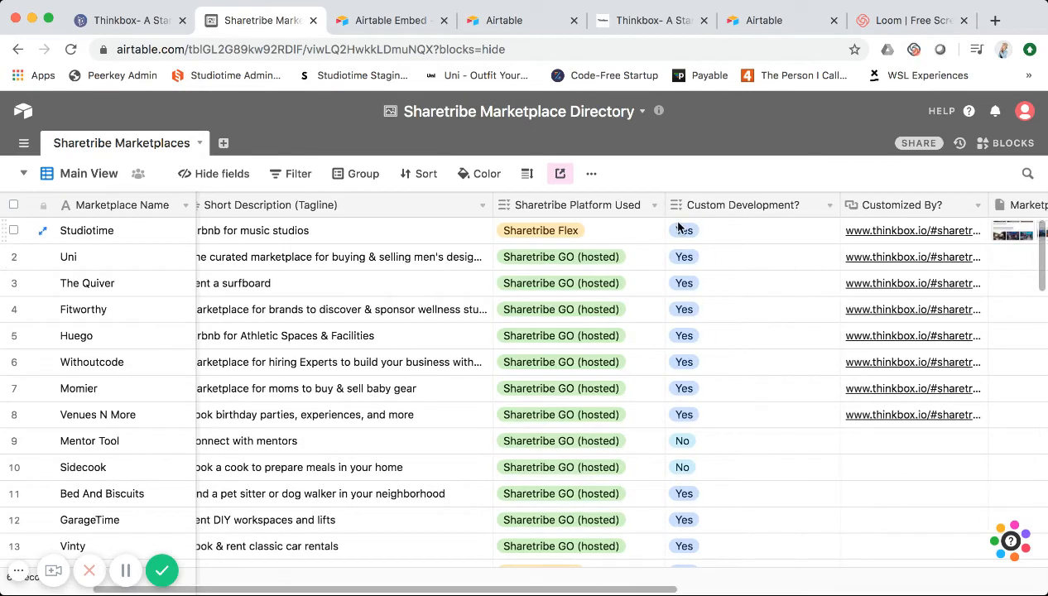
left_click(718, 207)
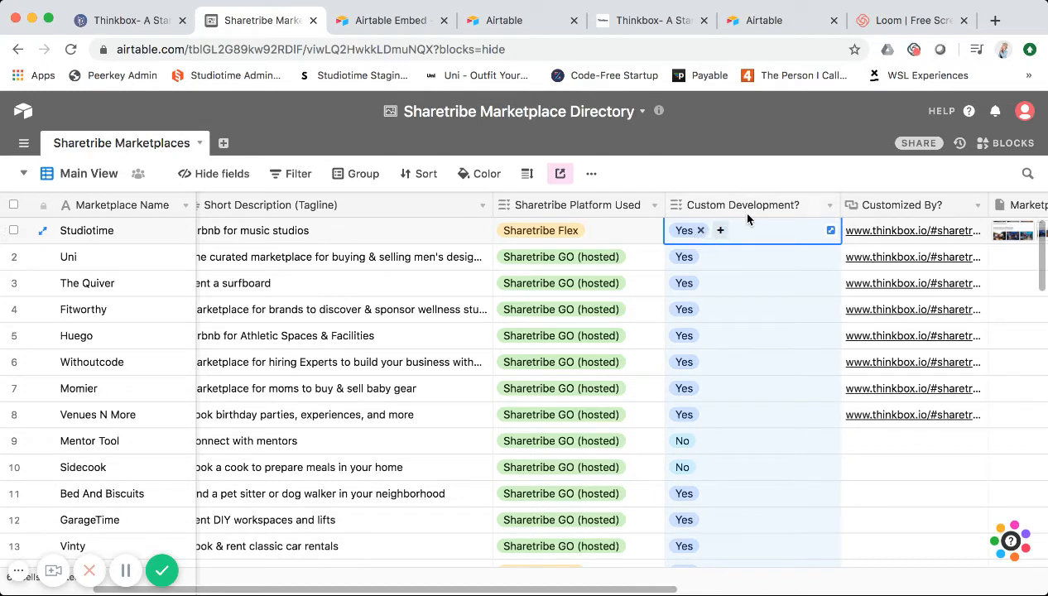
left_click(829, 206)
left_click(708, 234)
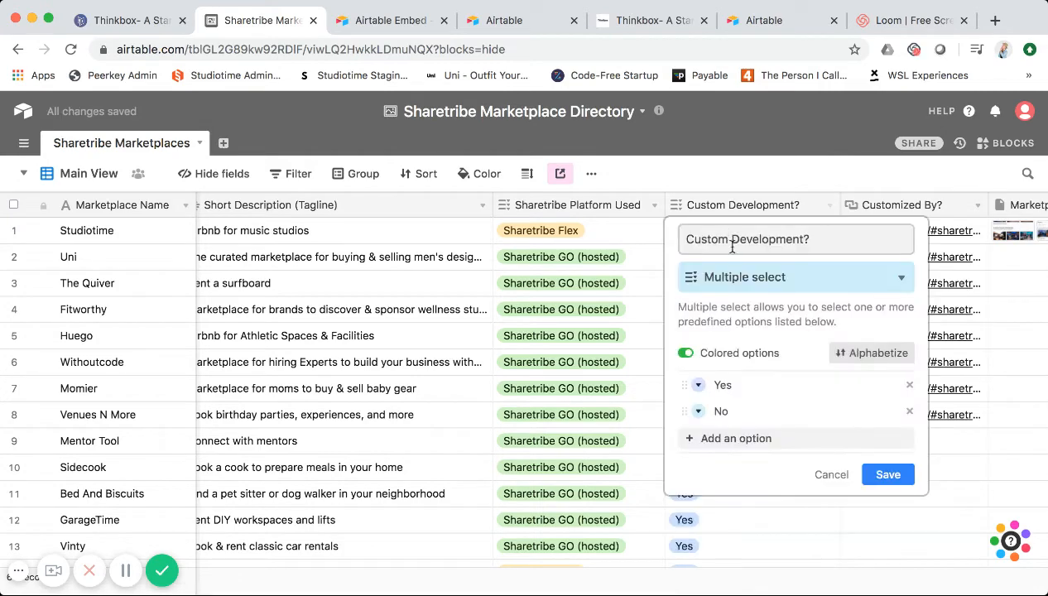
left_click(733, 187)
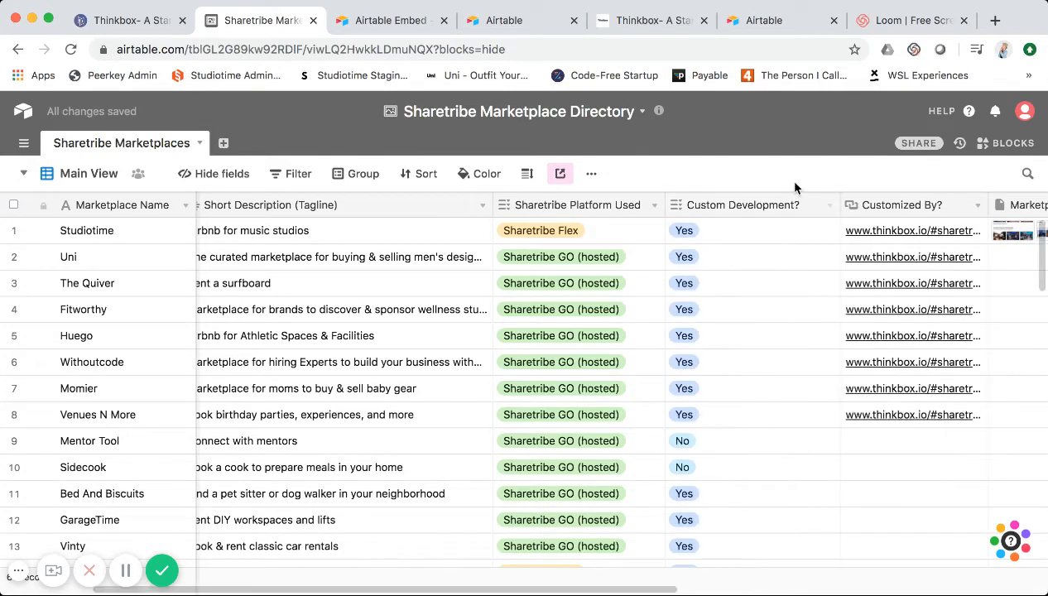
Step: View the Customized By? column's field settings, cancel them, and look over the links listed in that column
scroll(725, 249, "right", 5)
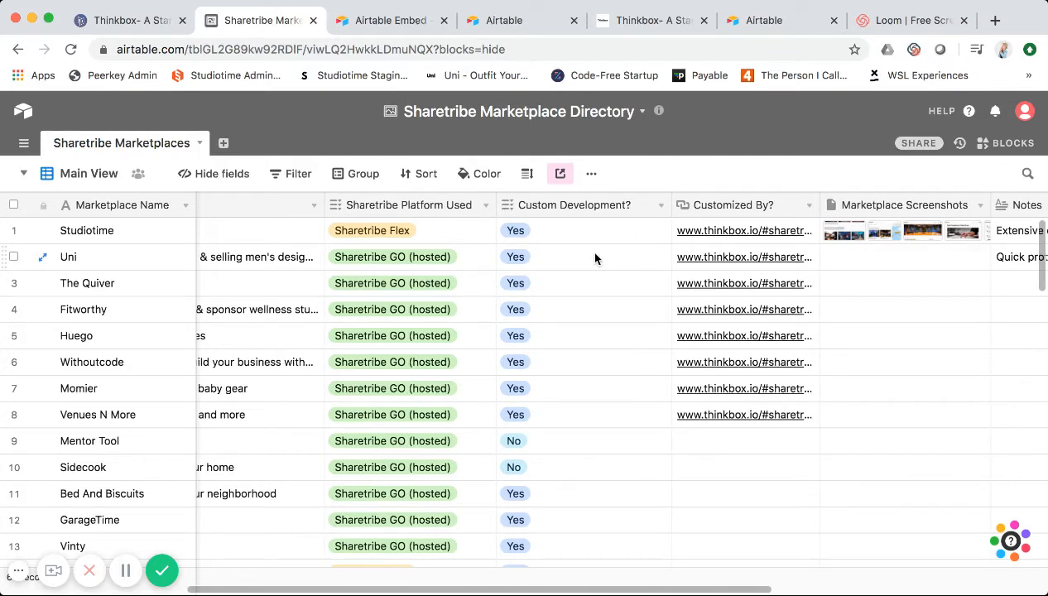
scroll(662, 284, "right", 2)
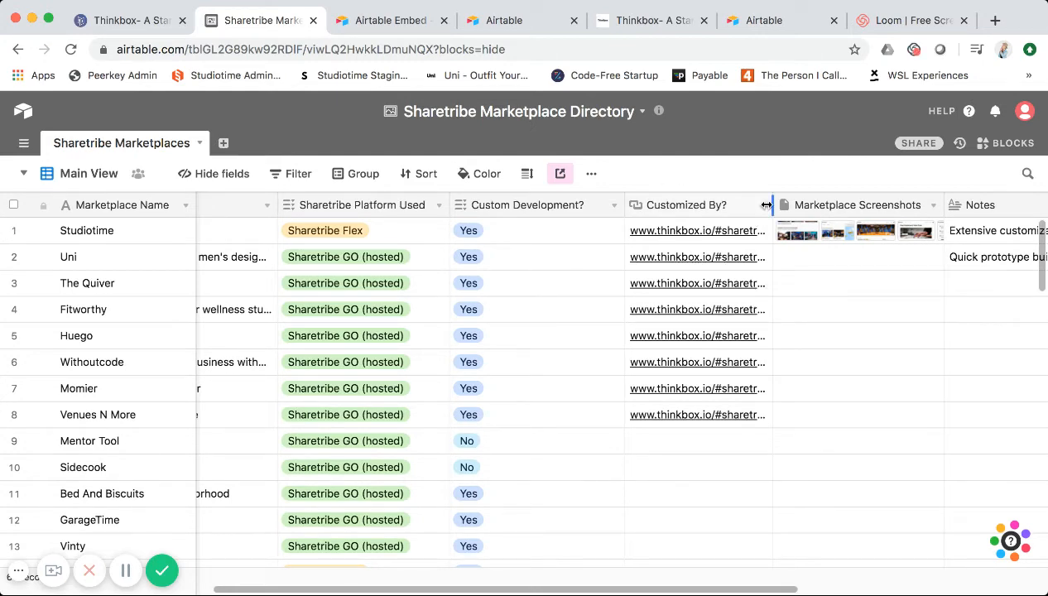
left_click(761, 207)
left_click(722, 259)
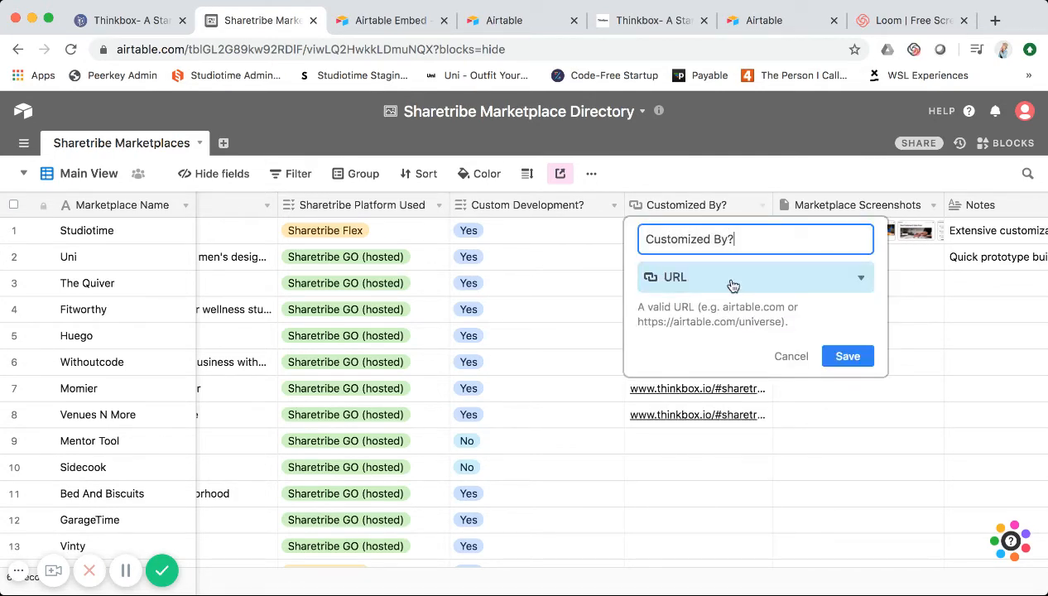
left_click(786, 358)
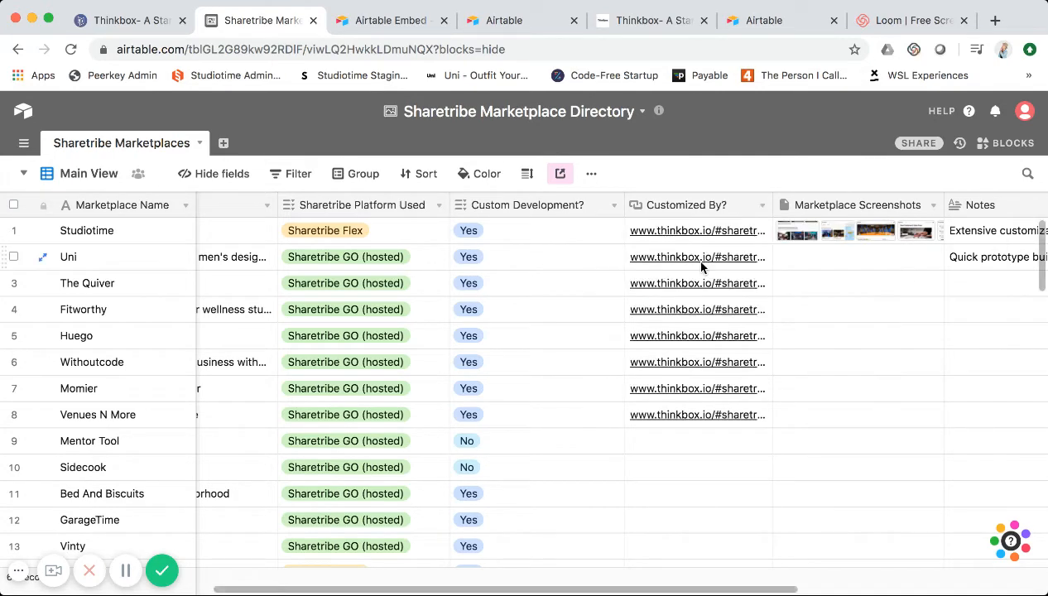
scroll(695, 261, "down", 1)
scroll(701, 265, "down", 1)
scroll(701, 265, "up", 1)
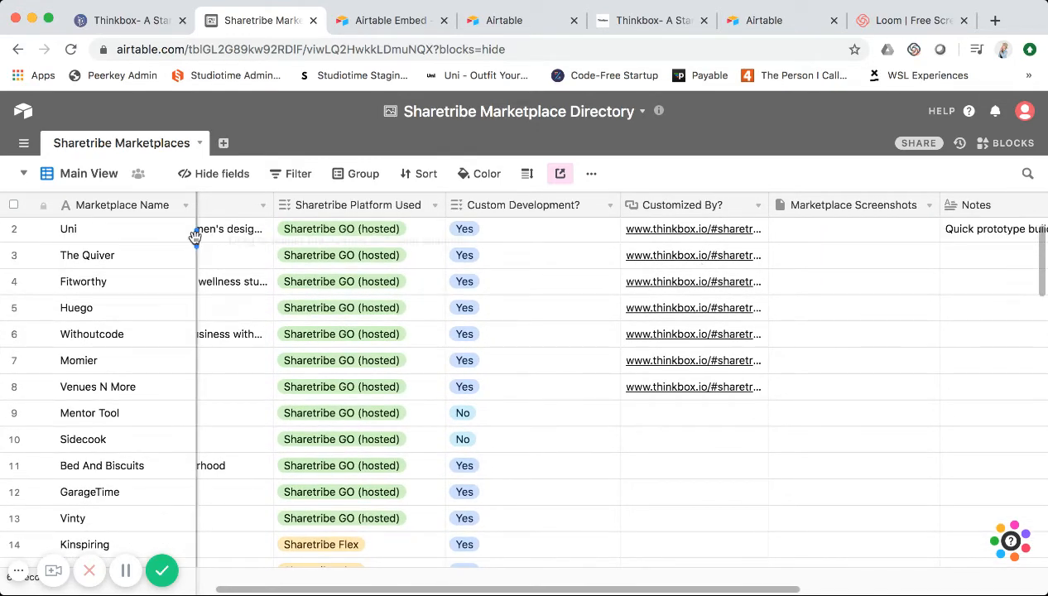
Step: View the field type settings of the Marketplace Screenshots column and close them without changes
scroll(229, 284, "up", 1)
scroll(228, 284, "left", 1)
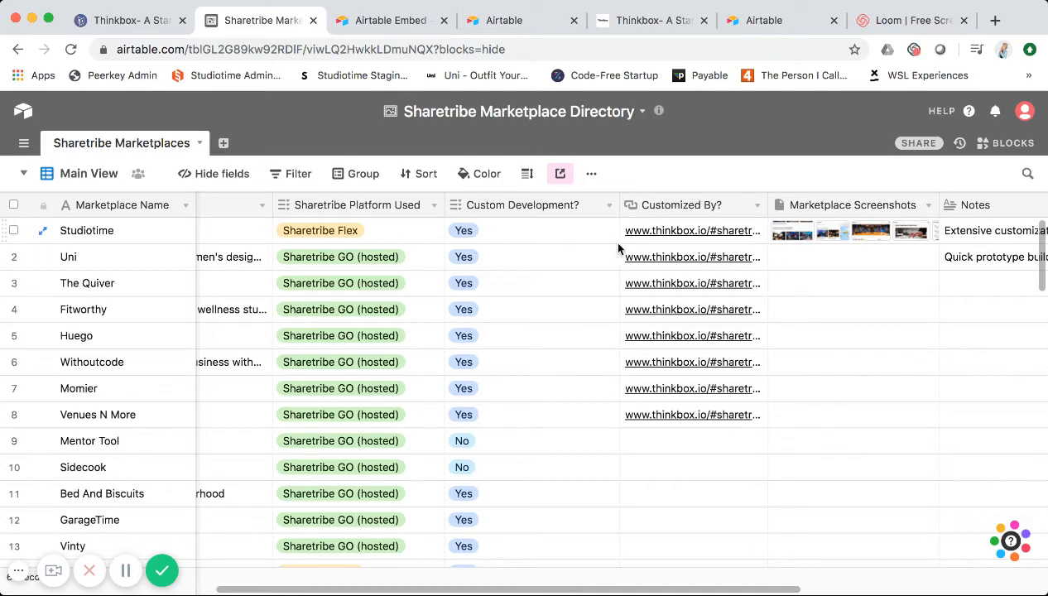
scroll(675, 255, "right", 1)
scroll(675, 255, "down", 1)
scroll(679, 258, "up", 1)
scroll(679, 259, "left", 1)
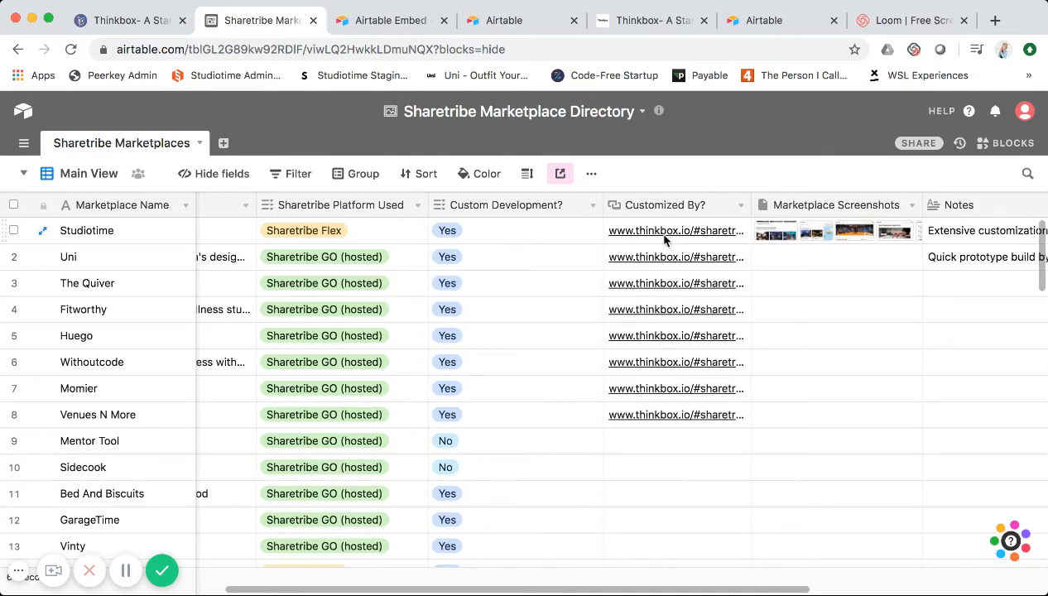
scroll(671, 236, "right", 3)
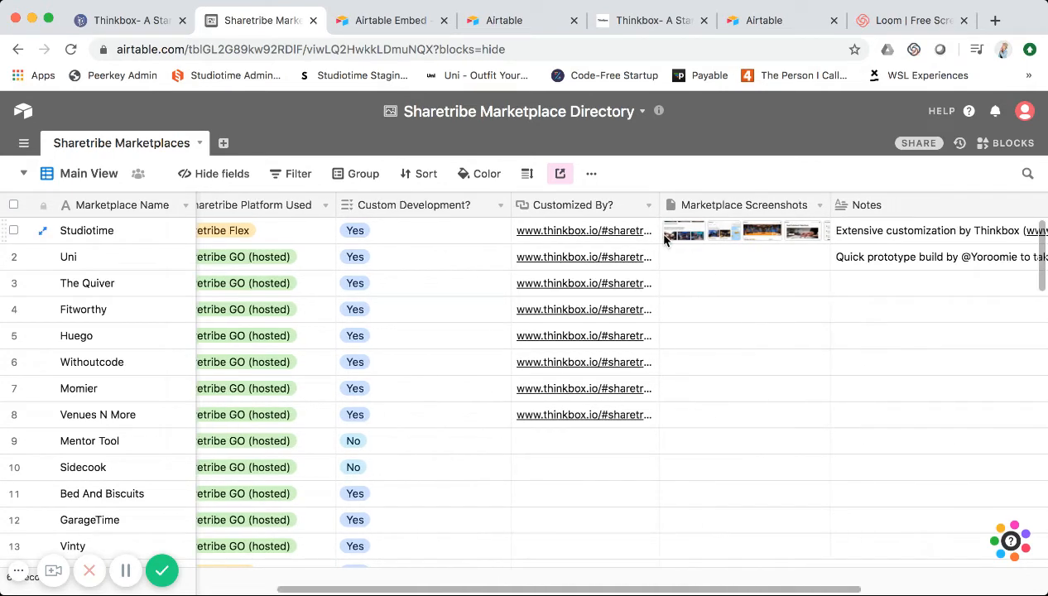
scroll(658, 236, "right", 5)
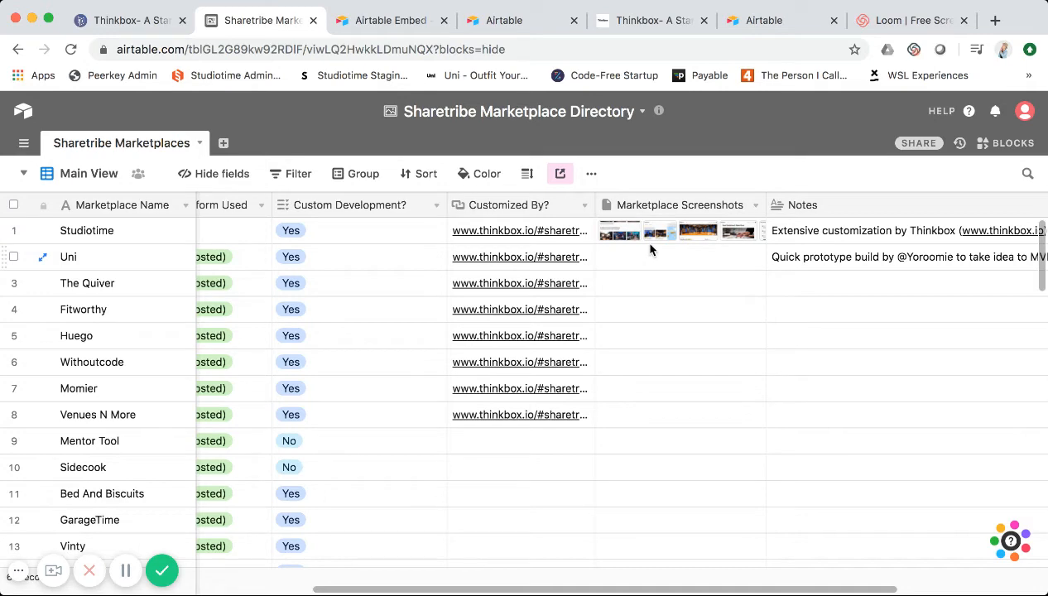
left_click(754, 207)
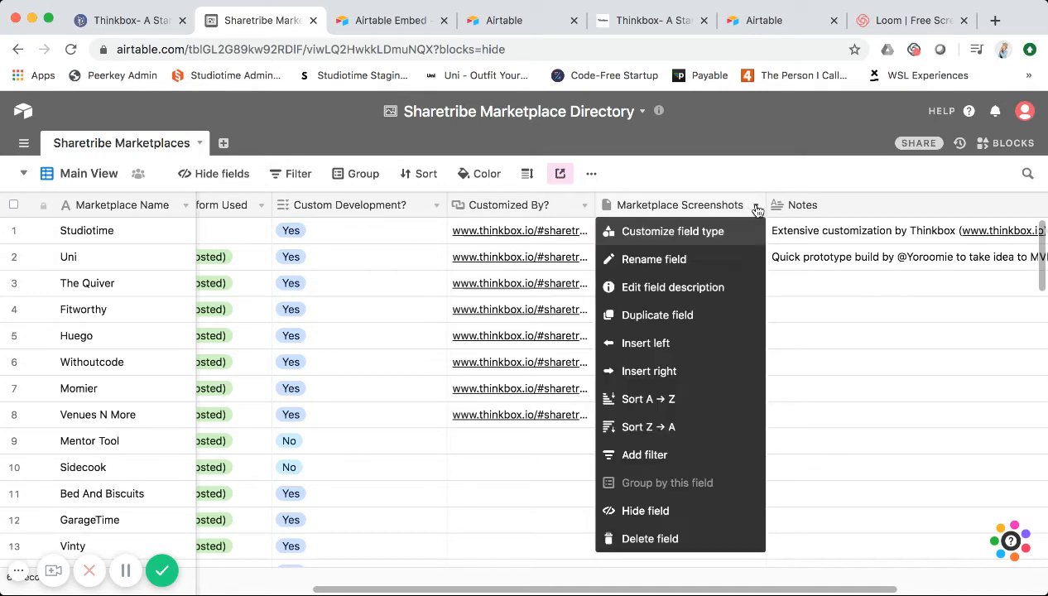
left_click(673, 232)
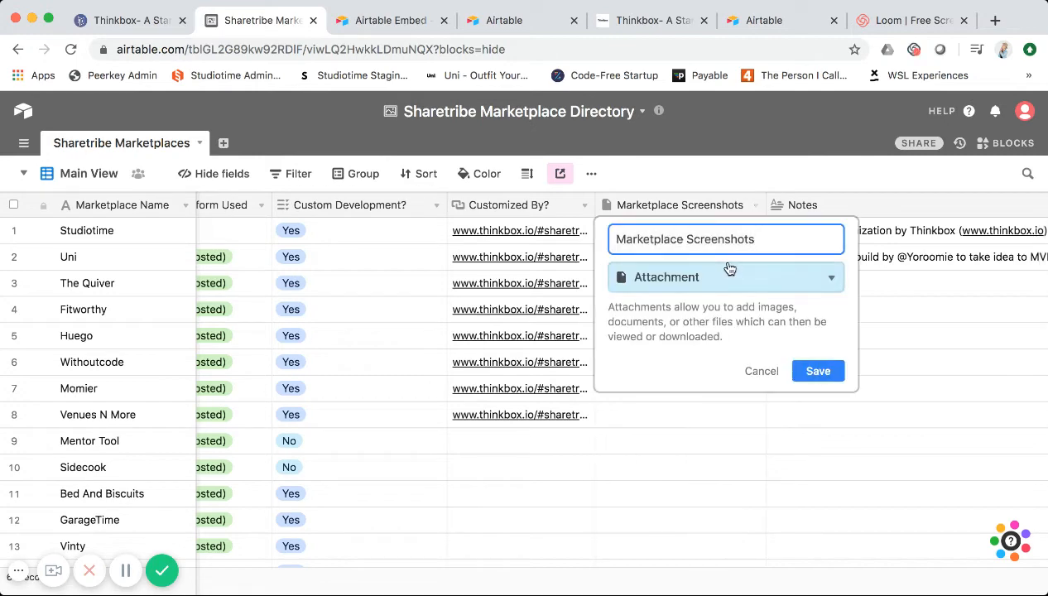
left_click(742, 181)
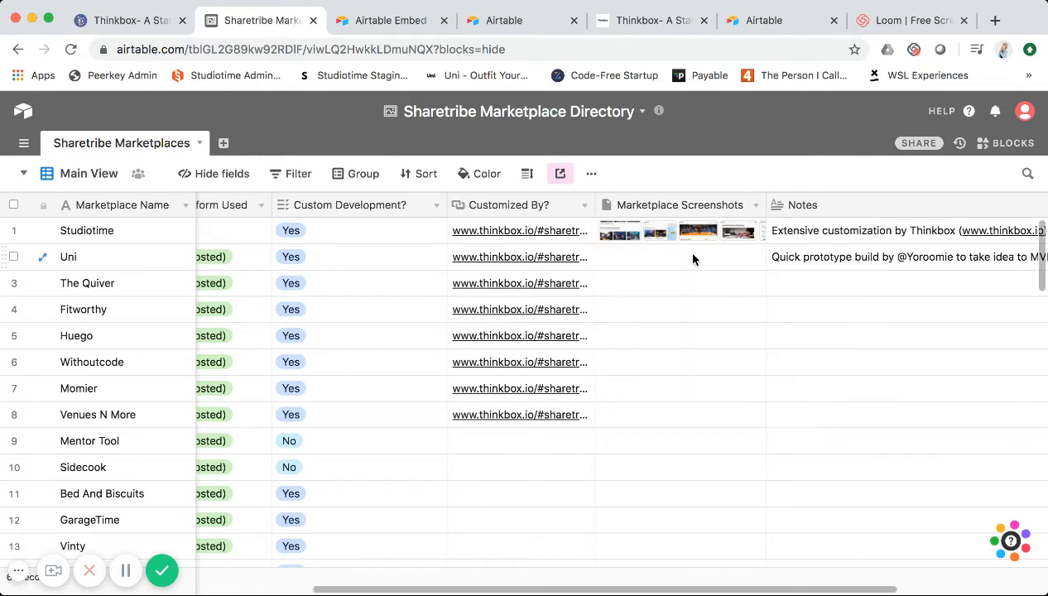
Step: View the field type settings of the Notes column and dismiss them without changes
scroll(700, 242, "right", 1)
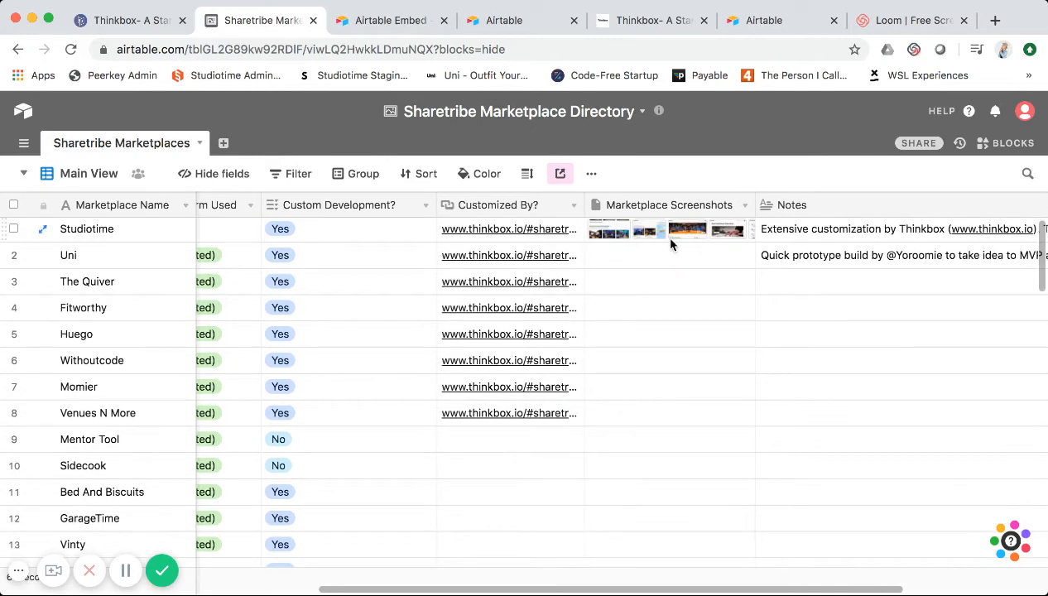
scroll(673, 244, "down", 1)
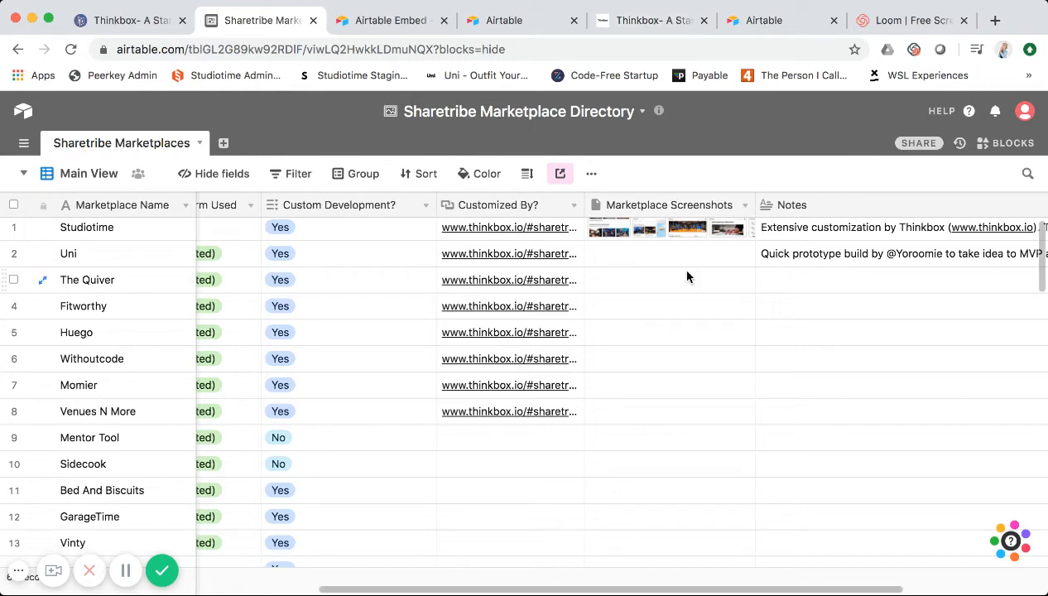
scroll(710, 253, "right", 2)
scroll(709, 253, "right", 1)
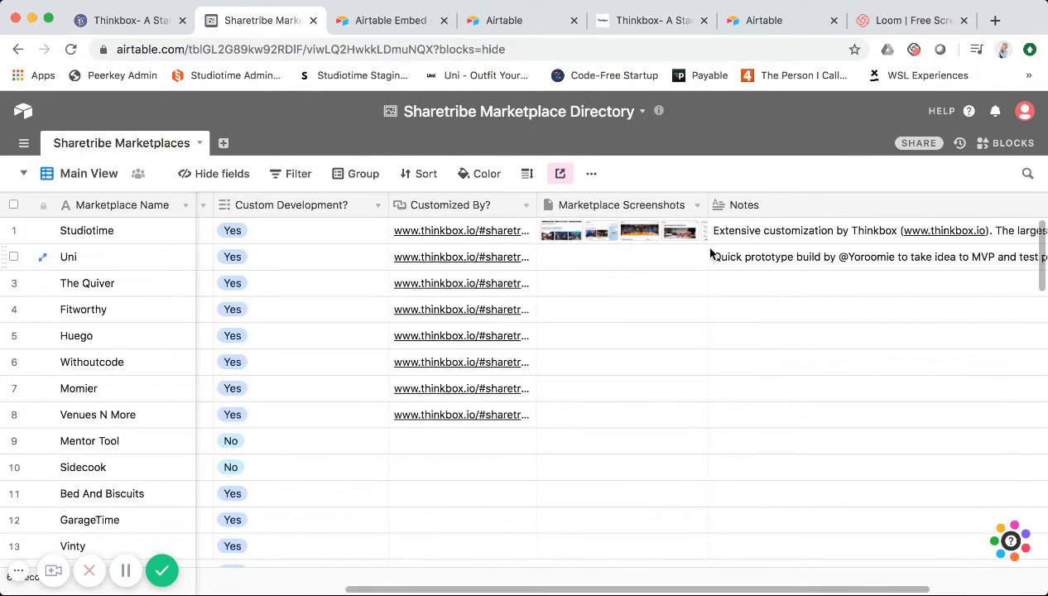
scroll(710, 254, "right", 5)
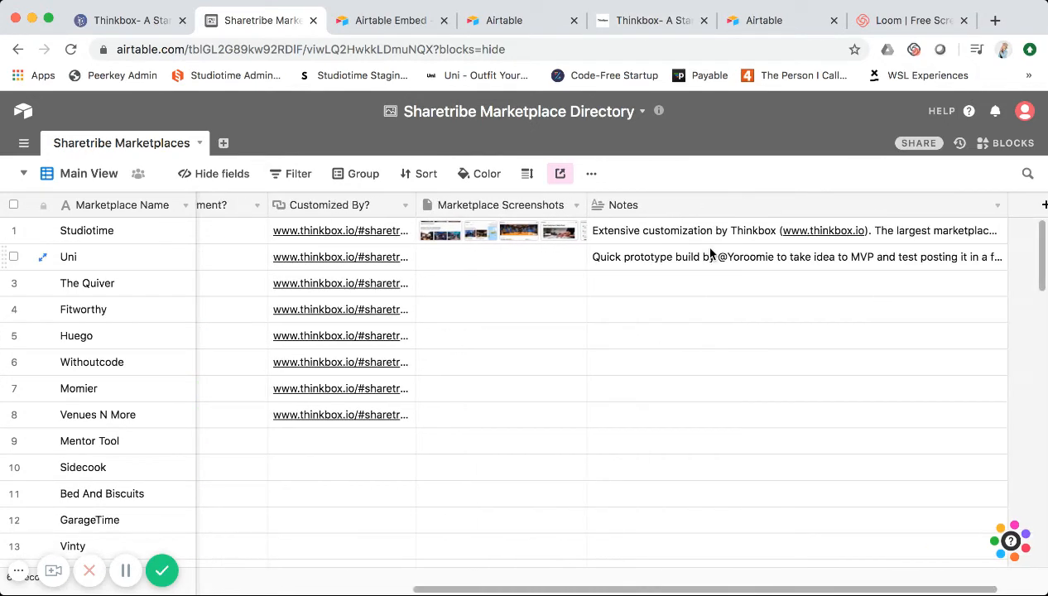
left_click(998, 207)
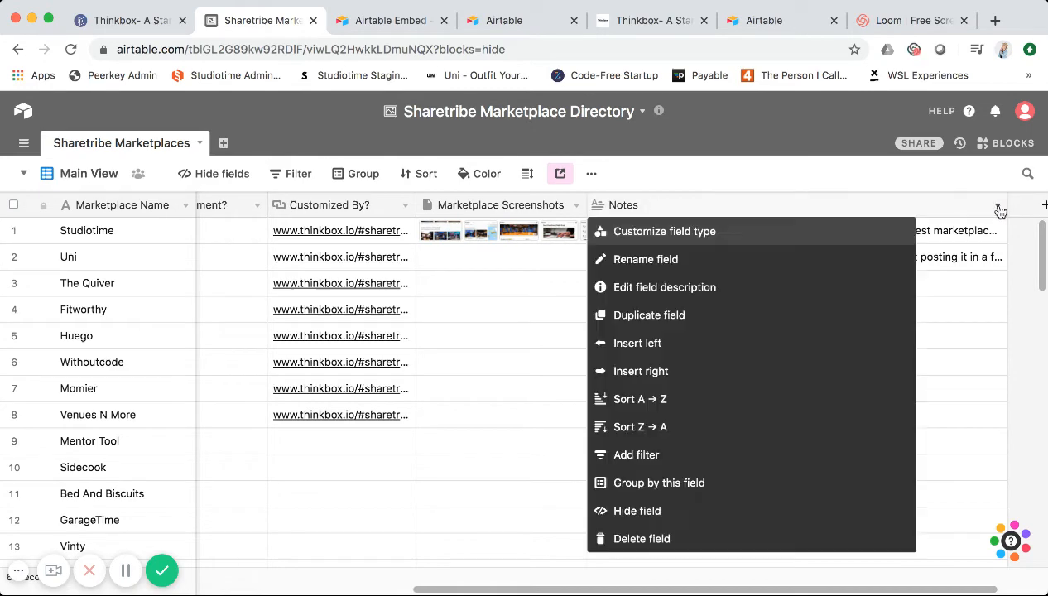
left_click(706, 236)
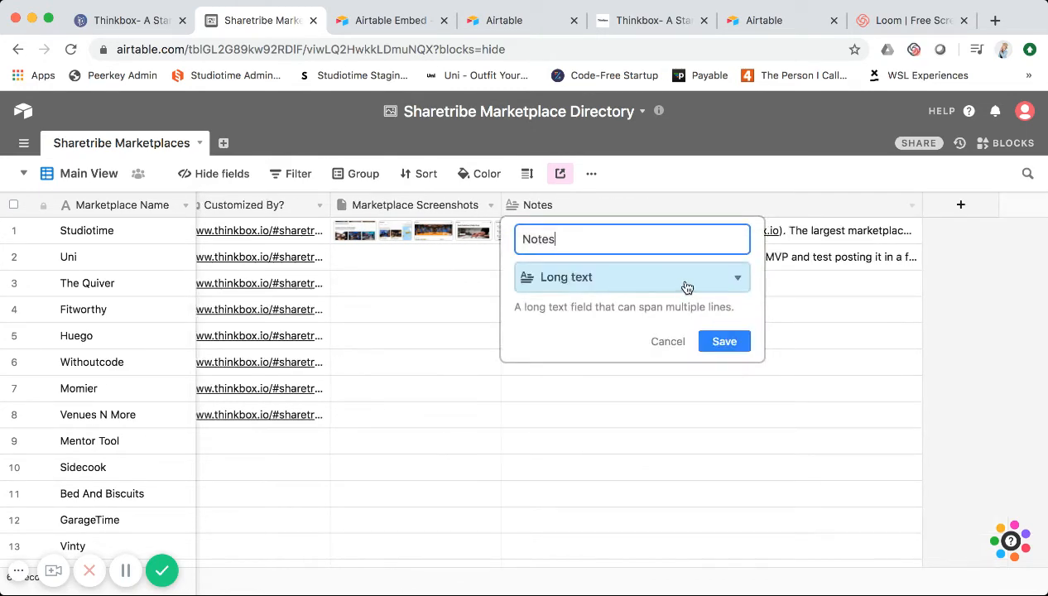
left_click(731, 168)
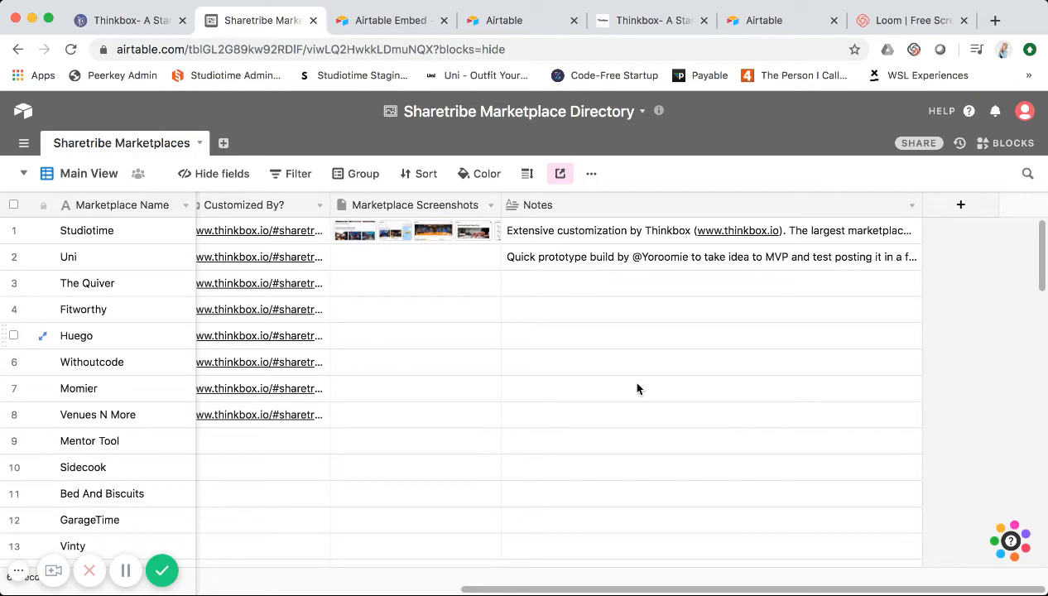
Step: Switch the Sharetribe Marketplaces table from Main View to Gallery View and browse the marketplace cards
left_click_drag(840, 591, 431, 592)
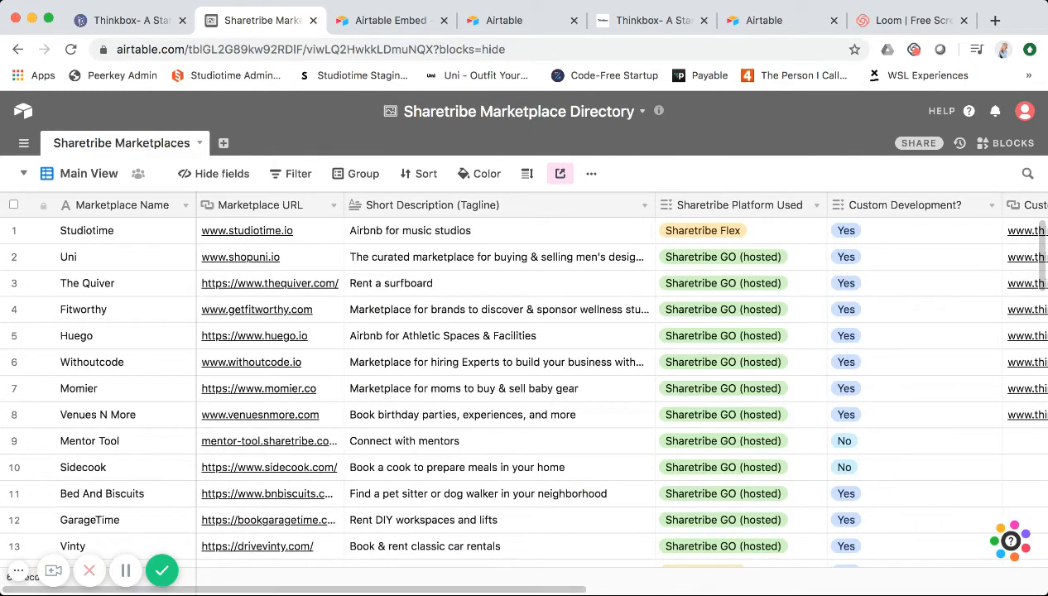
scroll(362, 386, "down", 1)
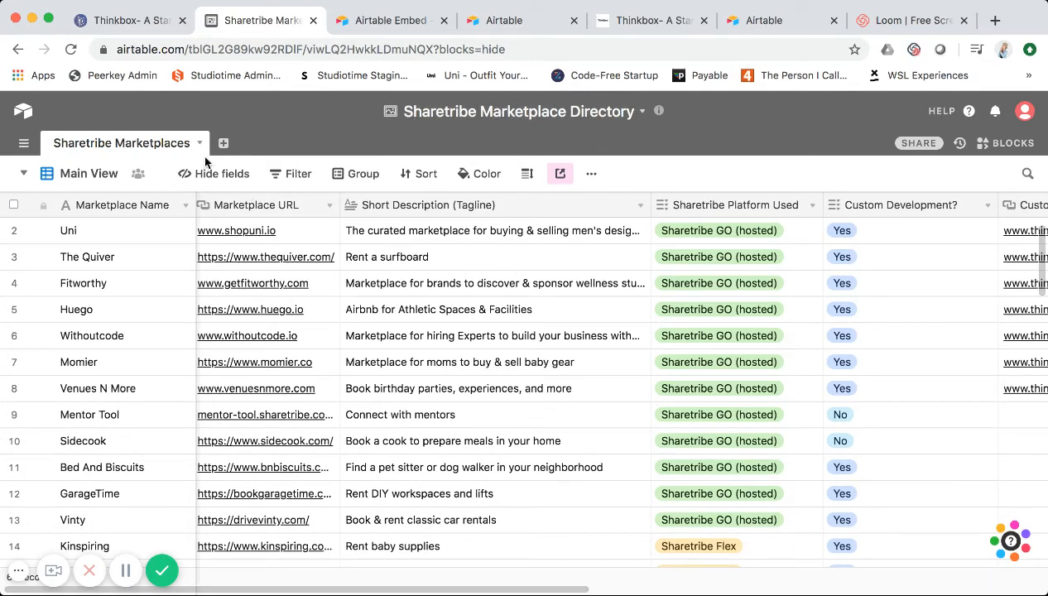
left_click(95, 179)
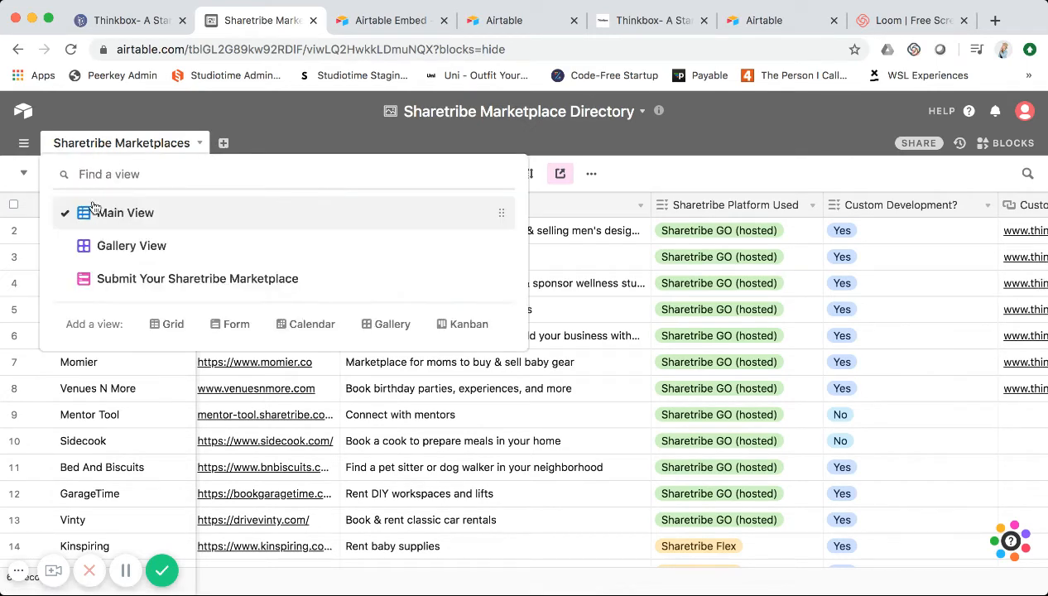
left_click(113, 248)
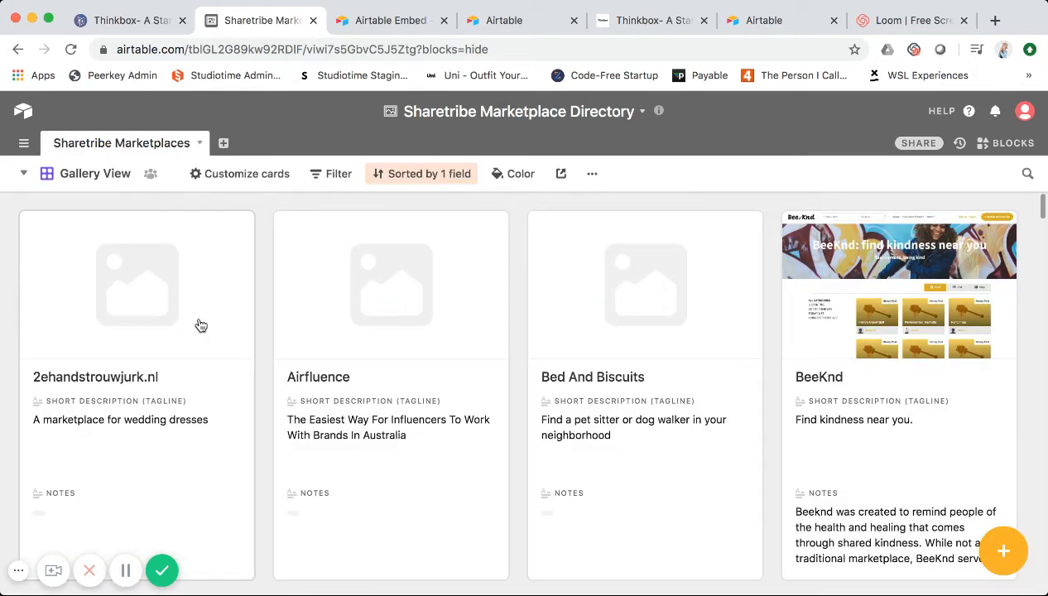
scroll(209, 354, "down", 3)
scroll(209, 354, "down", 5)
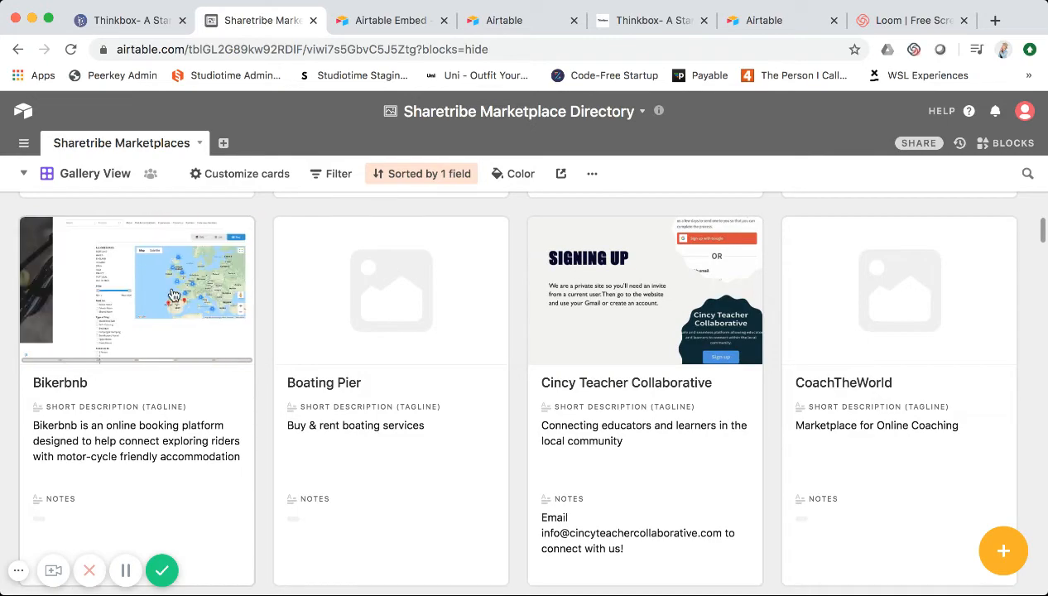
scroll(171, 295, "up", 8)
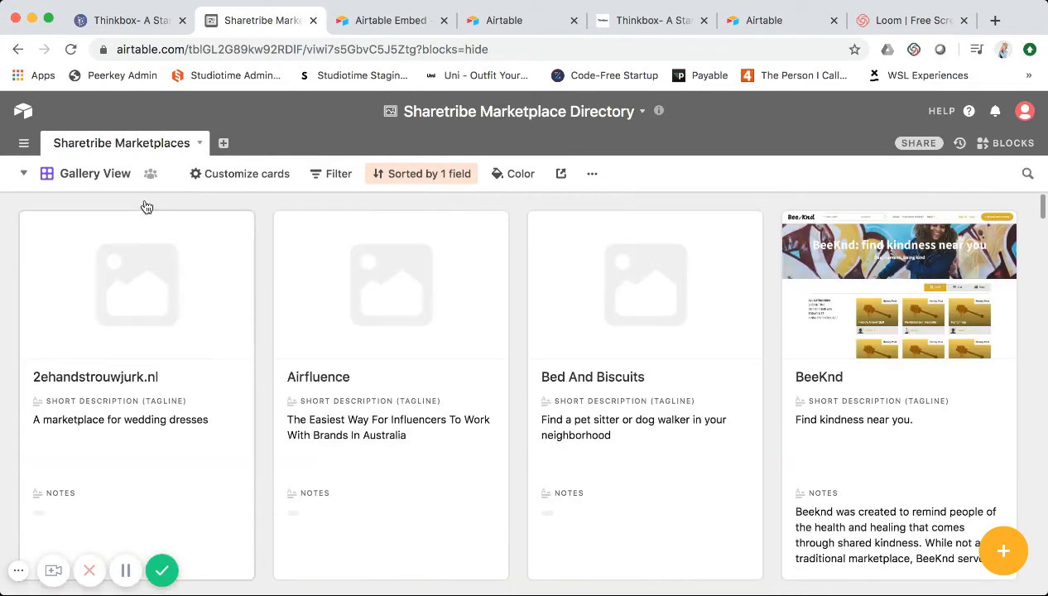
Step: Review the table's list of views, check the embedded table on the published Thinkbox page, and return to the Airtable base
left_click(113, 176)
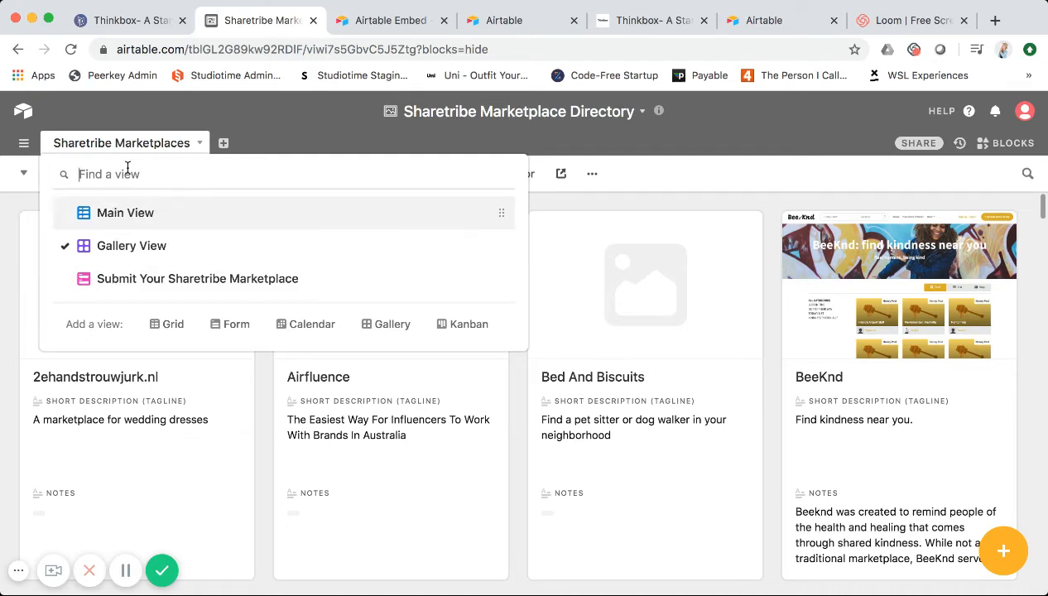
left_click(290, 119)
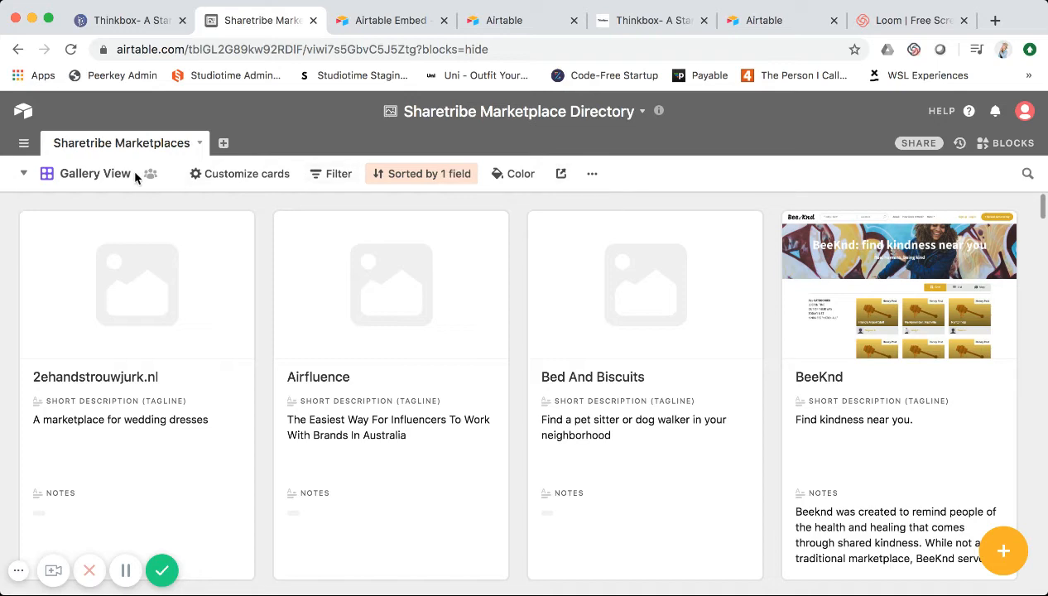
left_click(646, 22)
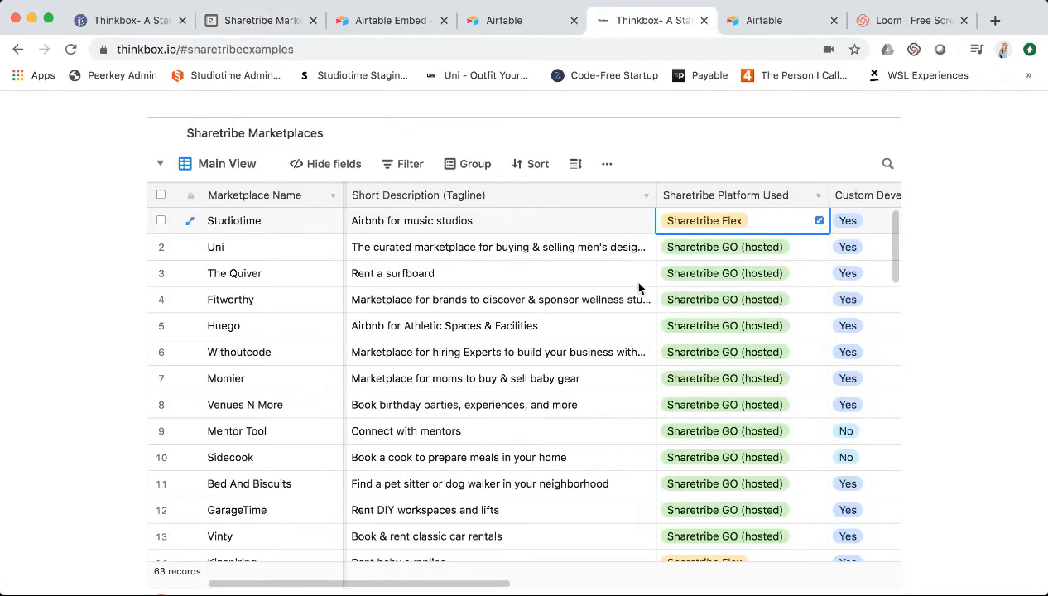
scroll(640, 289, "left", 1)
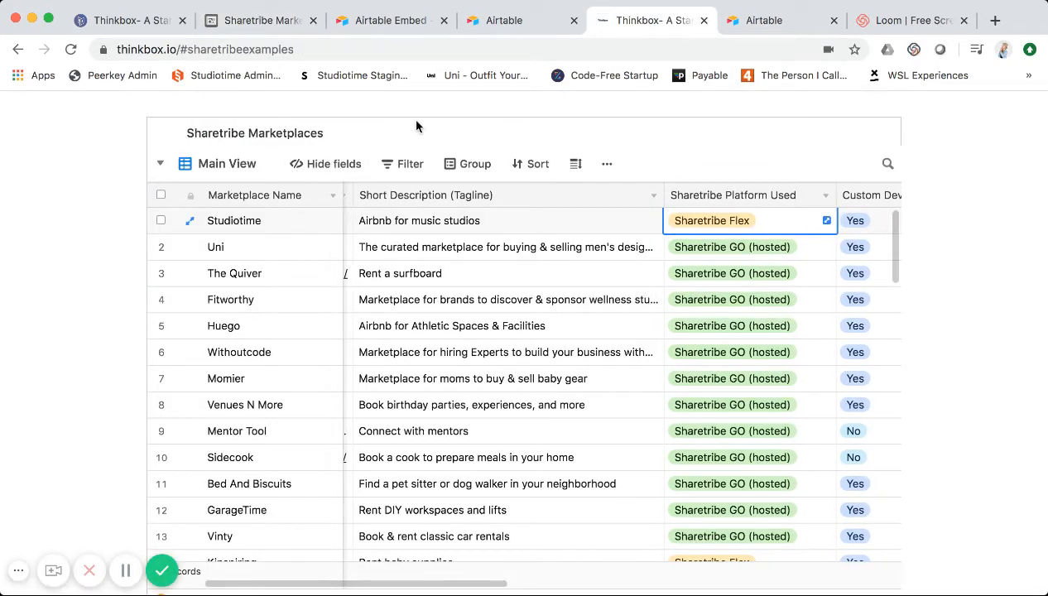
left_click(258, 22)
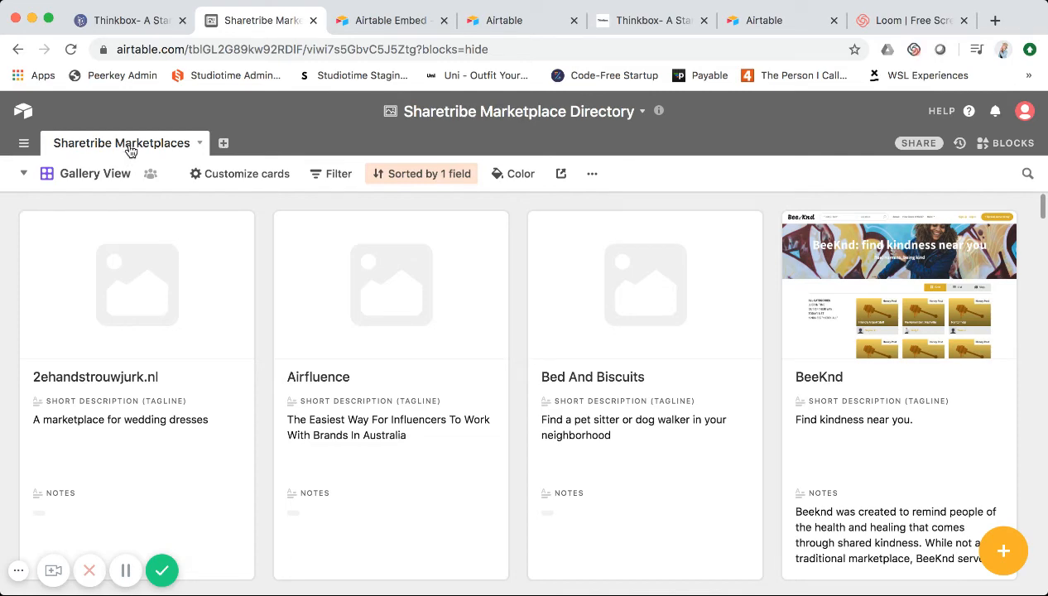
left_click(199, 143)
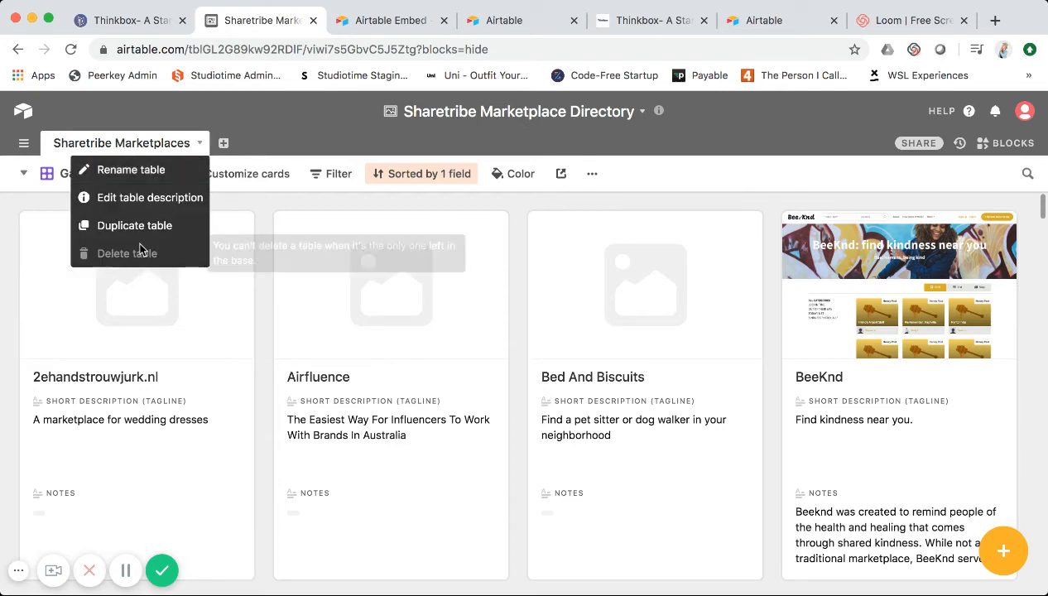
left_click(190, 95)
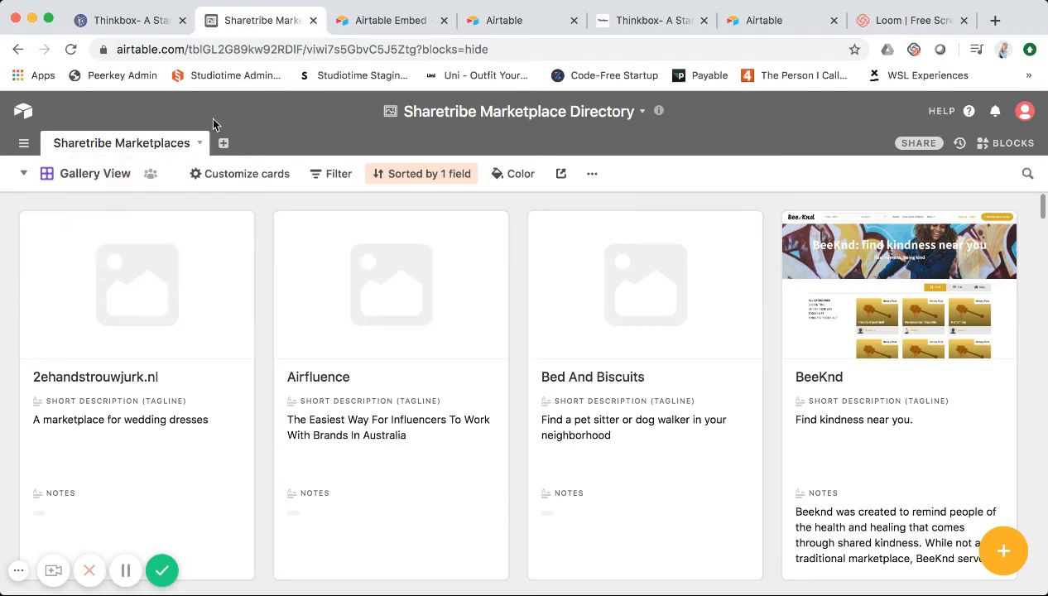
Step: Open the Submit Your Sharetribe Marketplace form view and examine the form's title and description
left_click(82, 168)
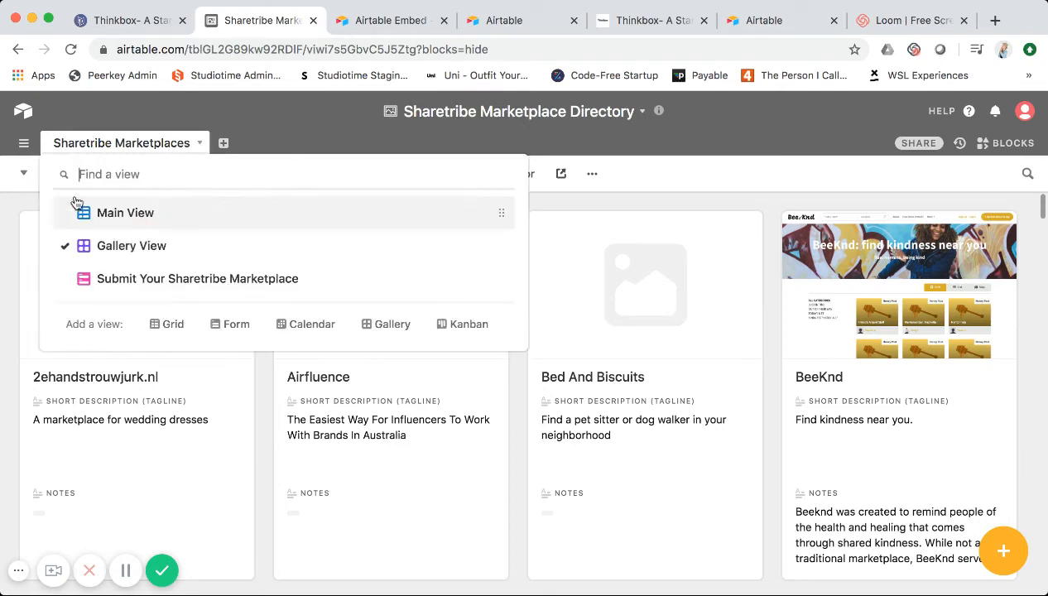
left_click(130, 281)
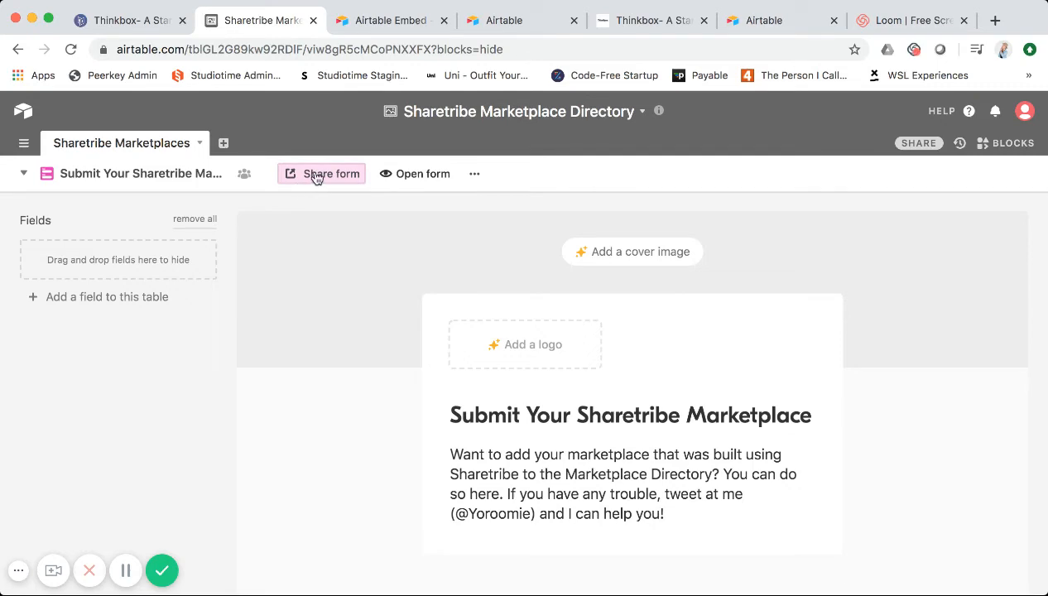
scroll(352, 274, "down", 1)
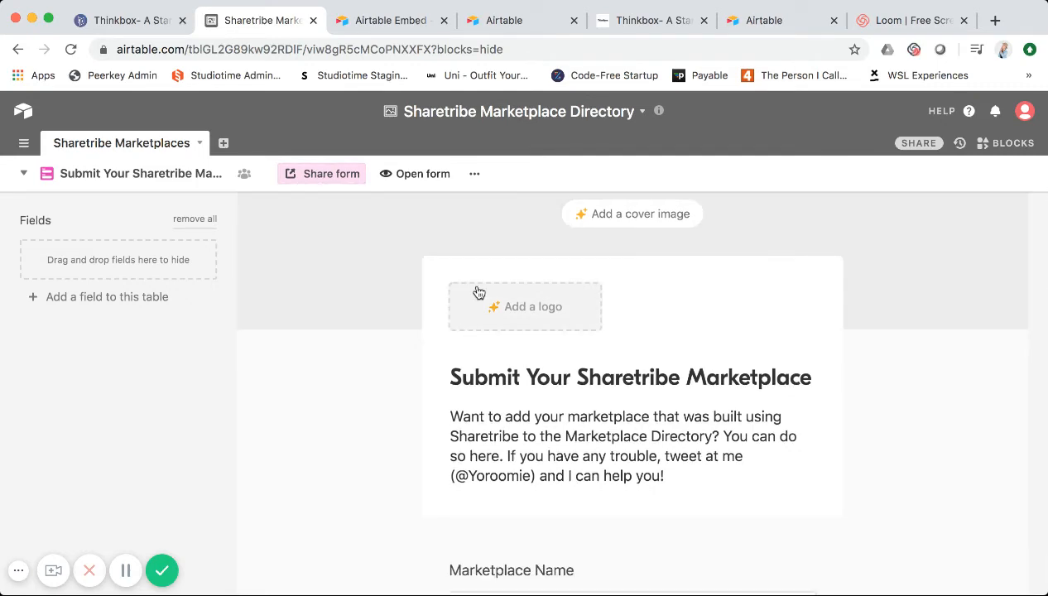
scroll(499, 232, "up", 1)
scroll(509, 261, "down", 1)
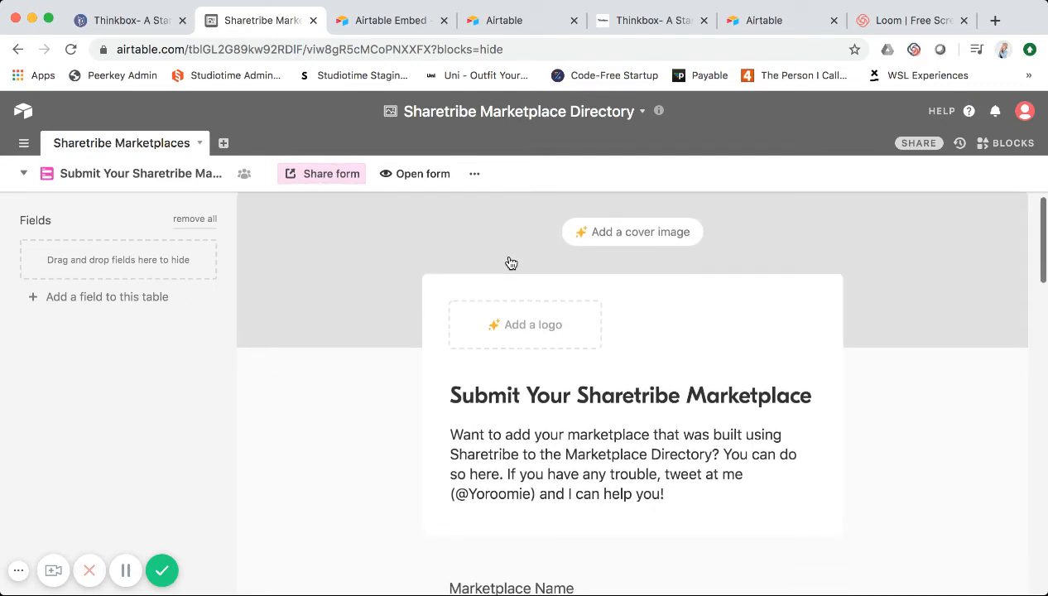
scroll(513, 261, "up", 1)
scroll(547, 298, "down", 2)
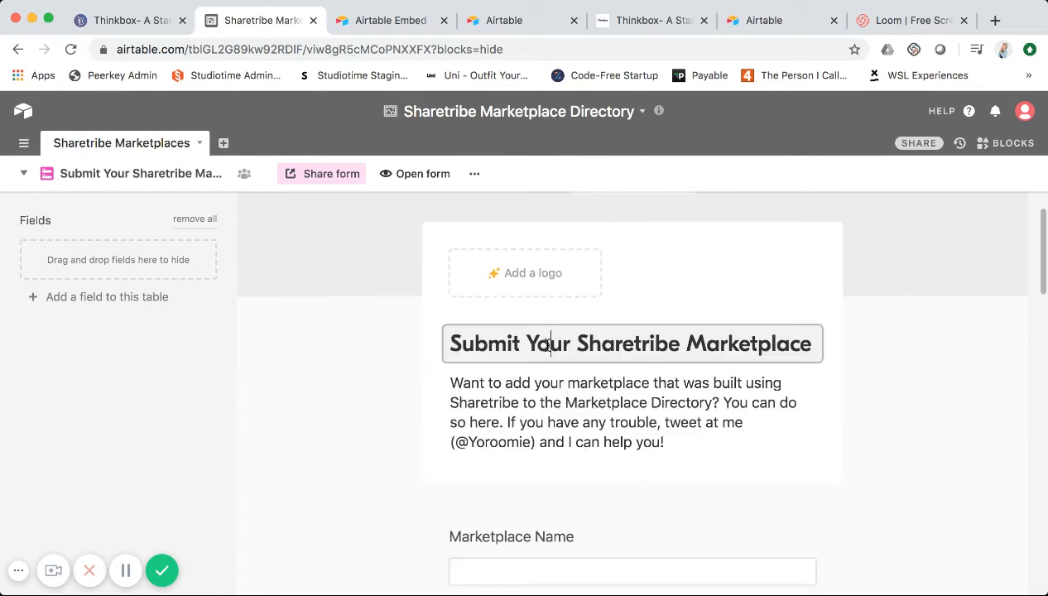
left_click(543, 338)
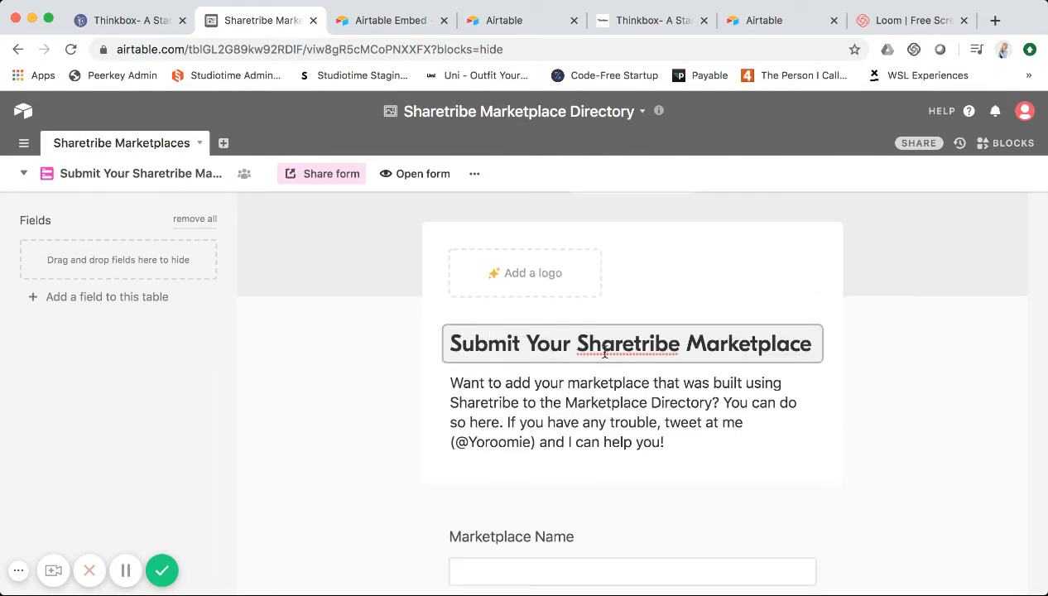
scroll(604, 354, "down", 1)
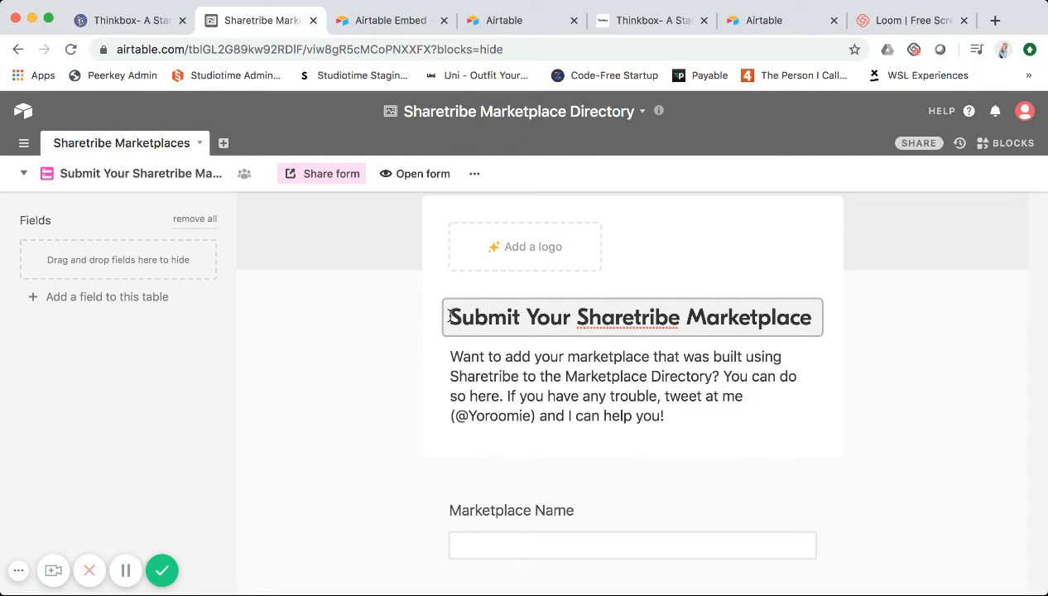
left_click(499, 374)
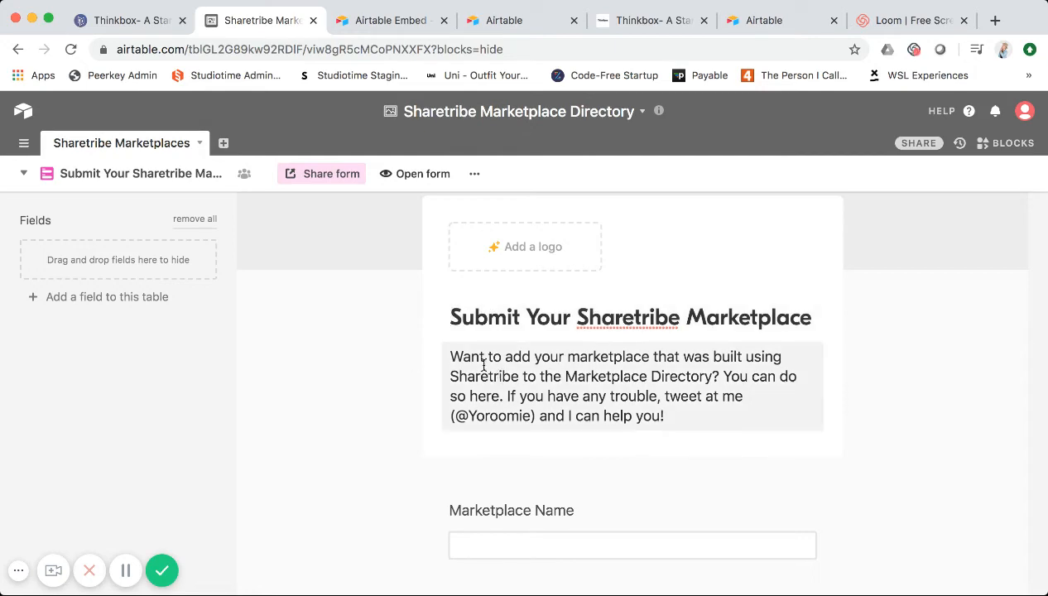
Step: Review the form's fields from Marketplace Name to Sharetribe Platform Used and compare them with the embedded table's columns on the published Thinkbox page
scroll(483, 365, "down", 3)
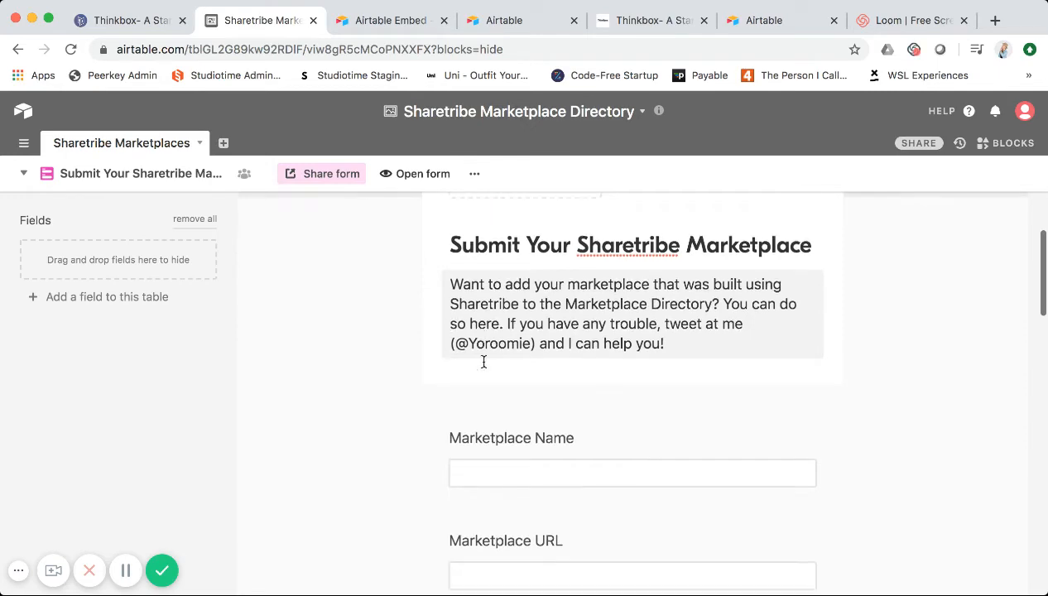
scroll(510, 356, "down", 3)
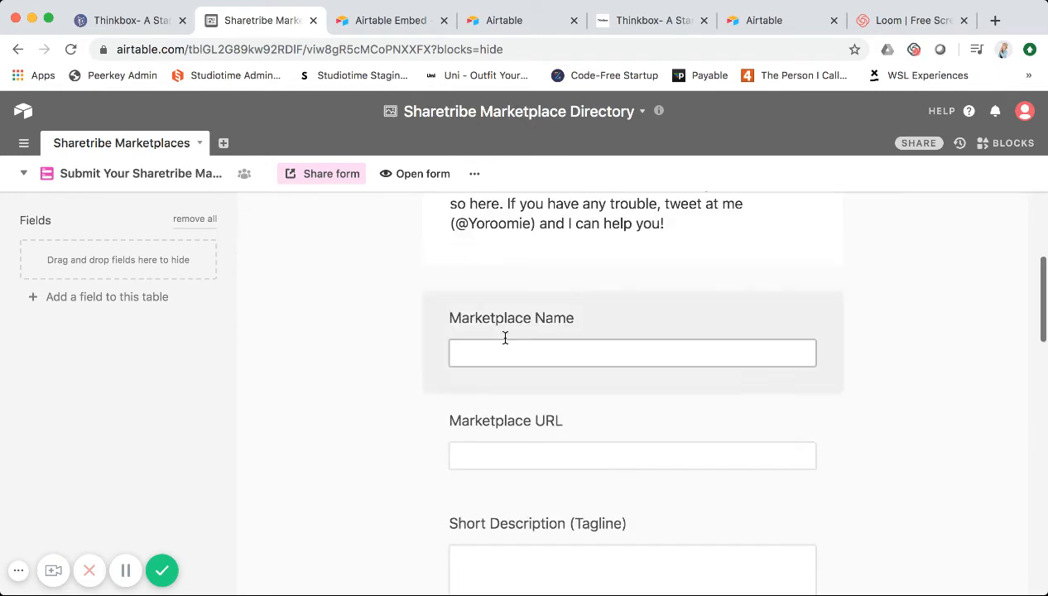
scroll(502, 365, "down", 1)
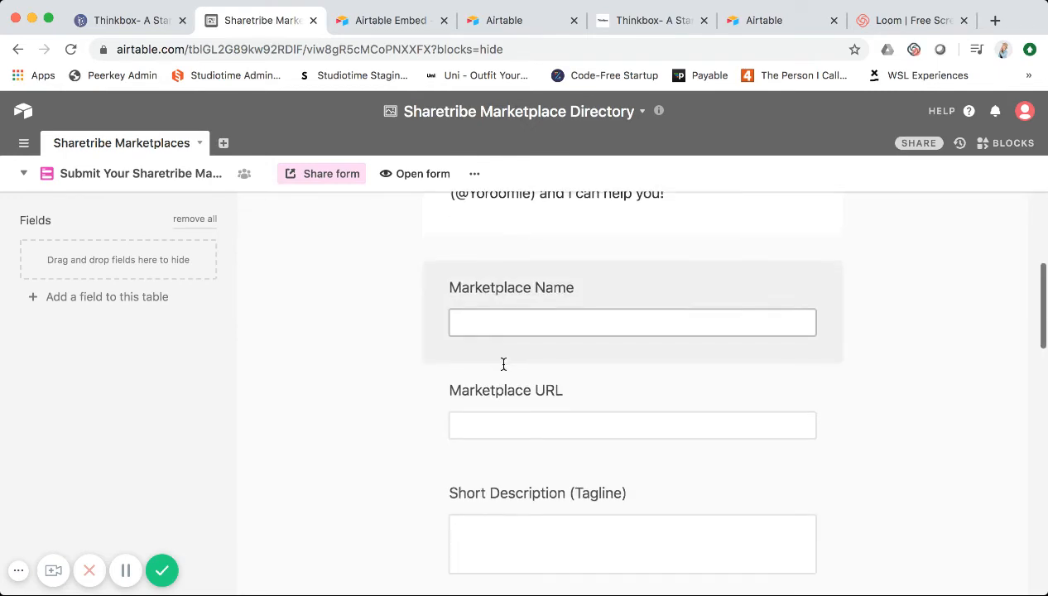
left_click(642, 20)
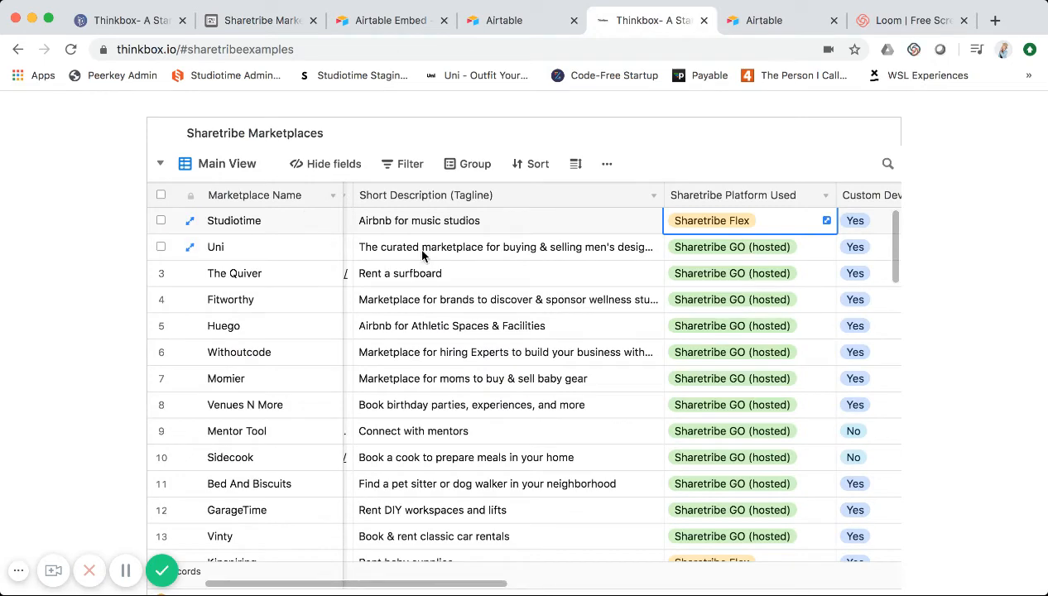
scroll(461, 248, "right", 3)
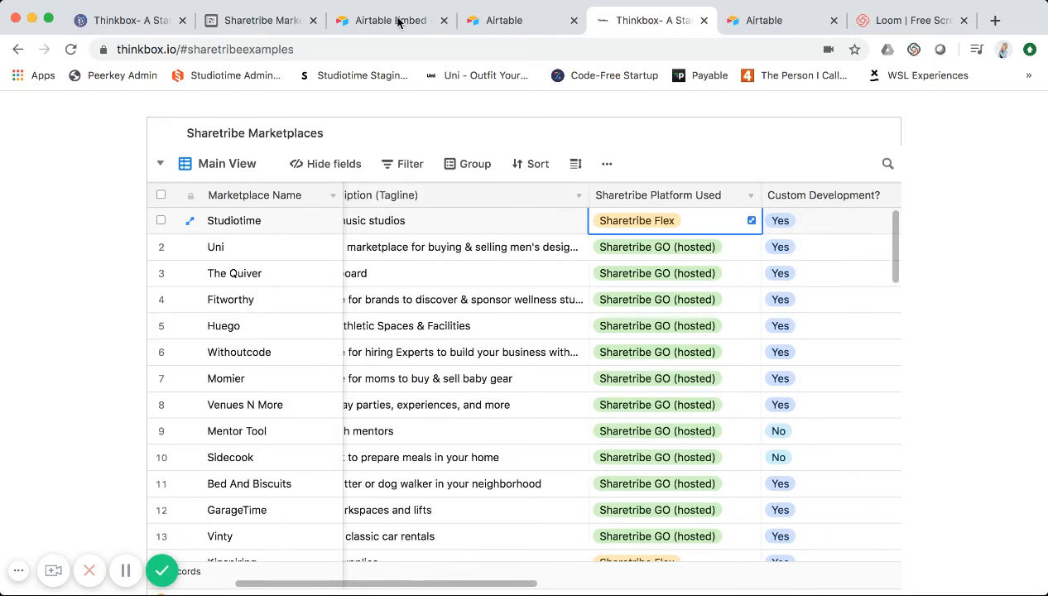
left_click(250, 21)
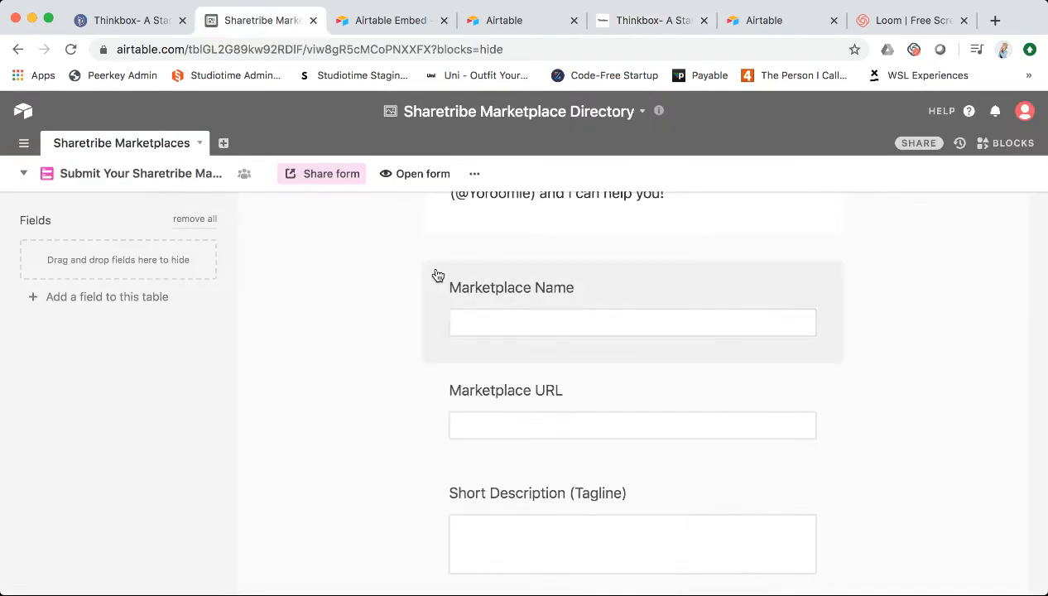
scroll(499, 414, "down", 4)
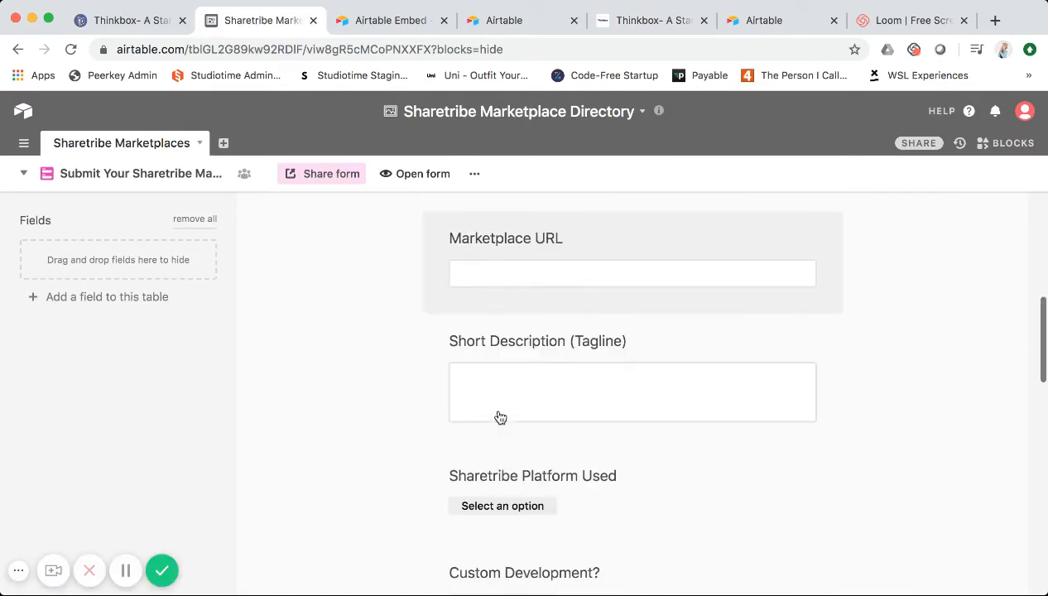
scroll(501, 397, "down", 5)
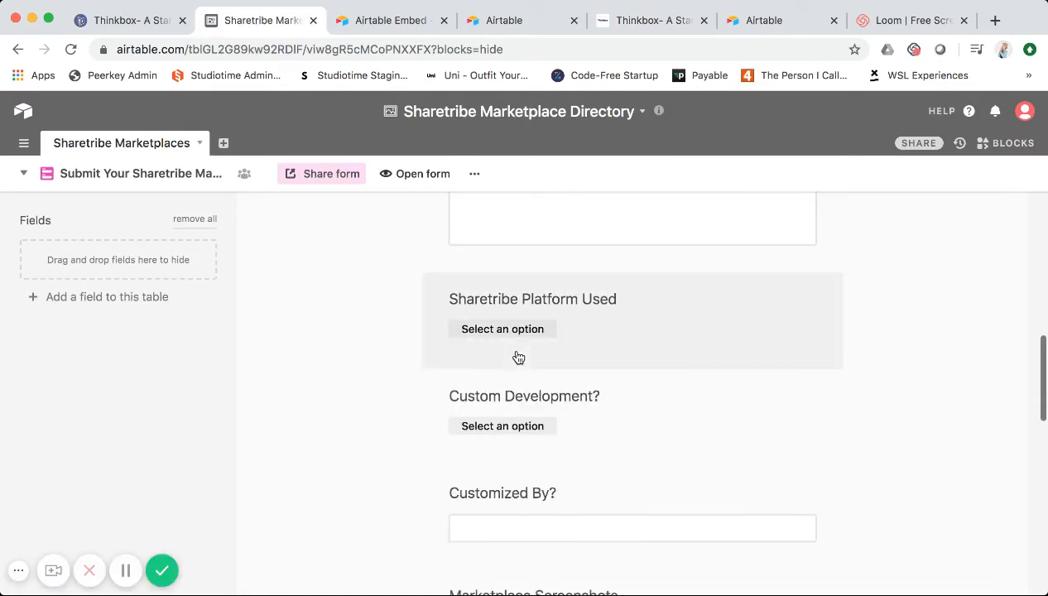
Step: Check the choices of the Sharetribe Platform Used and Custom Development? fields and the Customized By? input without filling in anything
left_click(511, 331)
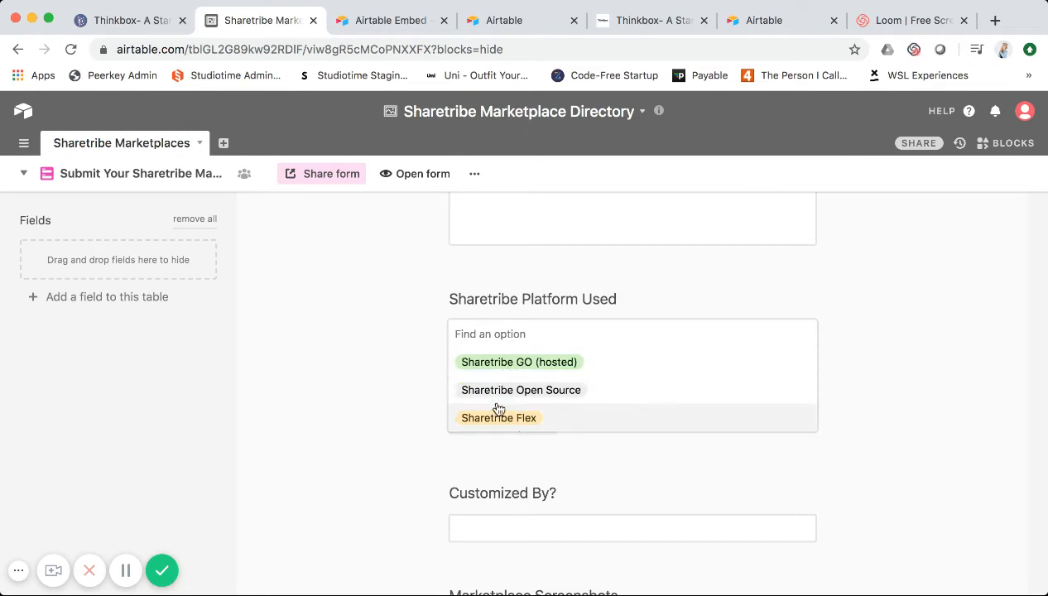
left_click(372, 394)
scroll(428, 412, "down", 1)
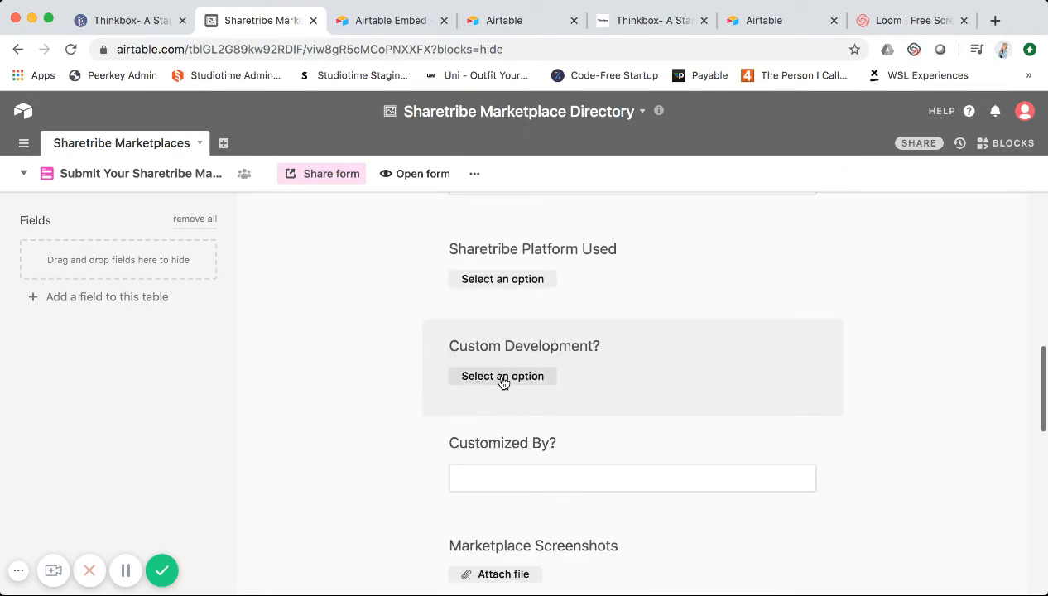
left_click(503, 376)
left_click(410, 422)
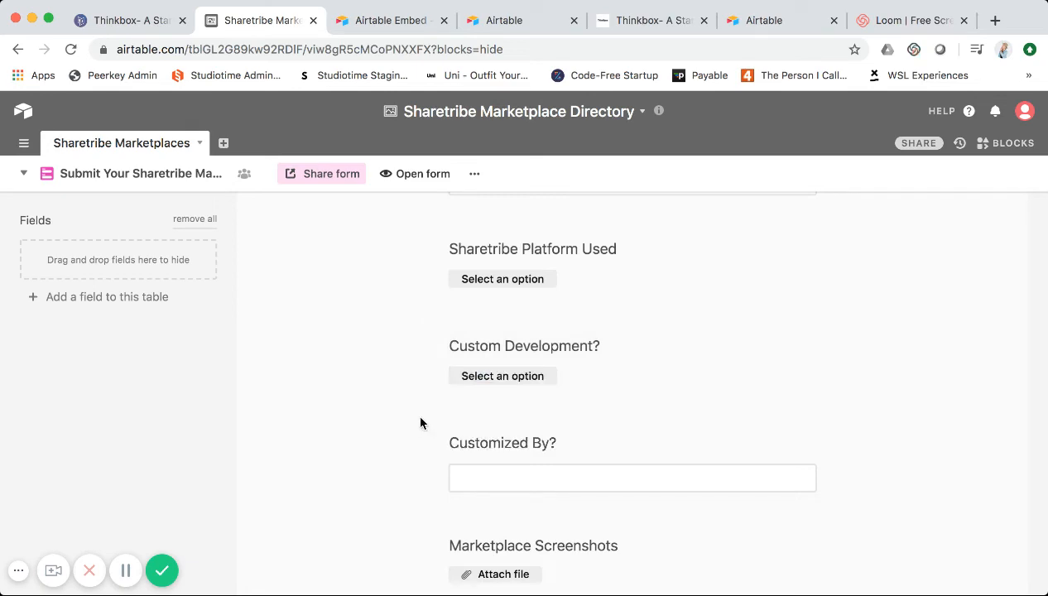
scroll(419, 424, "down", 1)
left_click(505, 432)
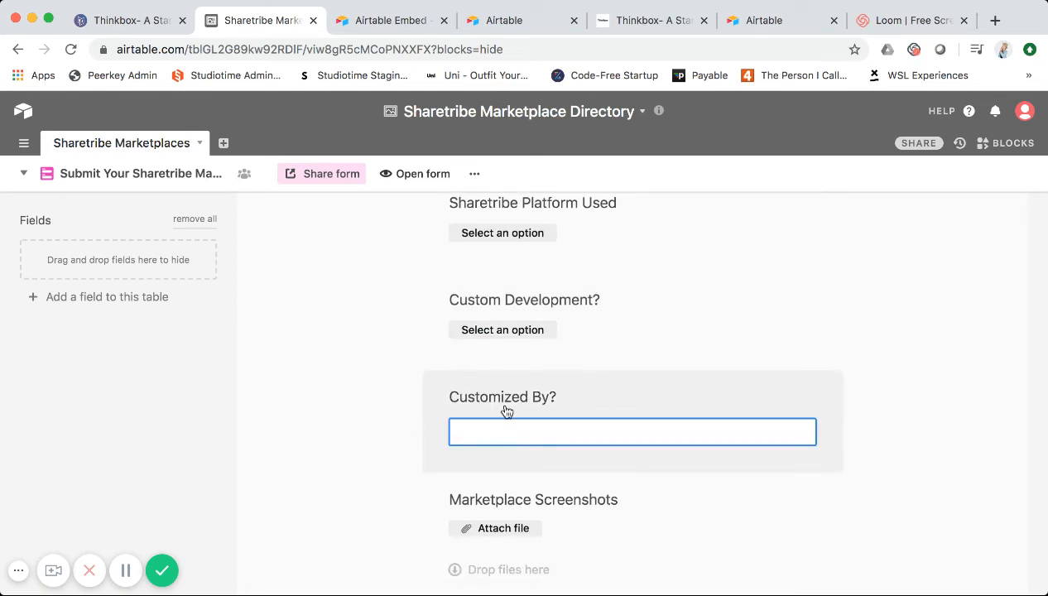
left_click(322, 432)
Step: Review the form's Marketplace Screenshots and Notes fields and its Submit area, and return to the form's title
scroll(408, 423, "down", 2)
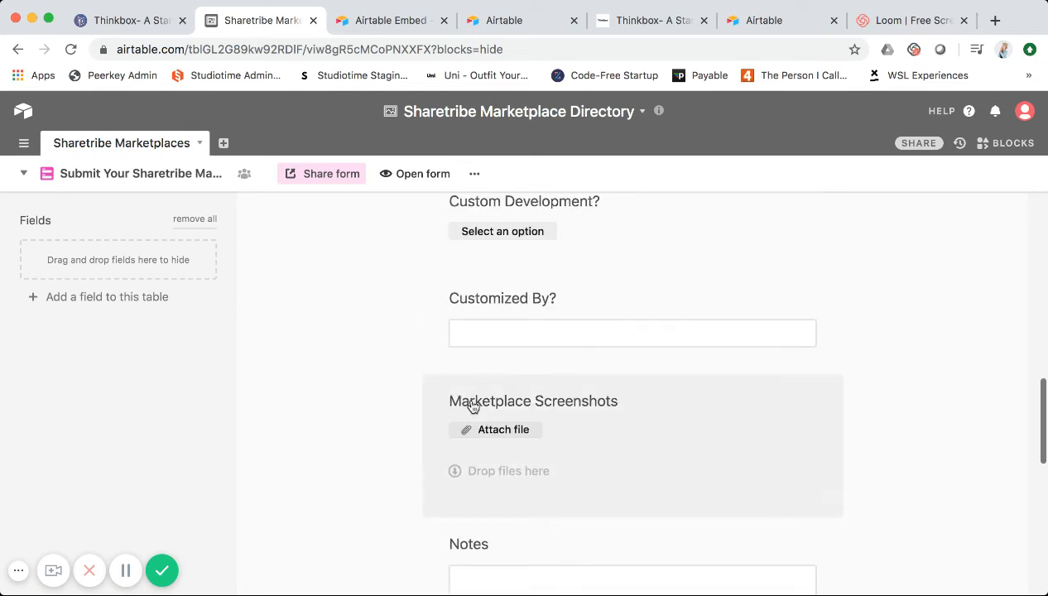
scroll(472, 406, "down", 2)
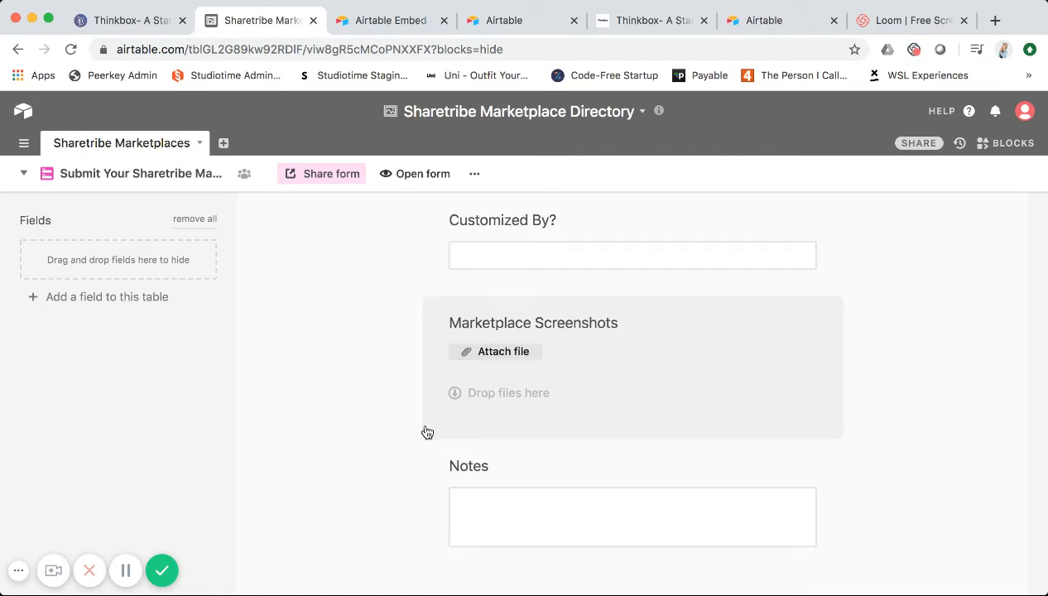
scroll(428, 433, "down", 2)
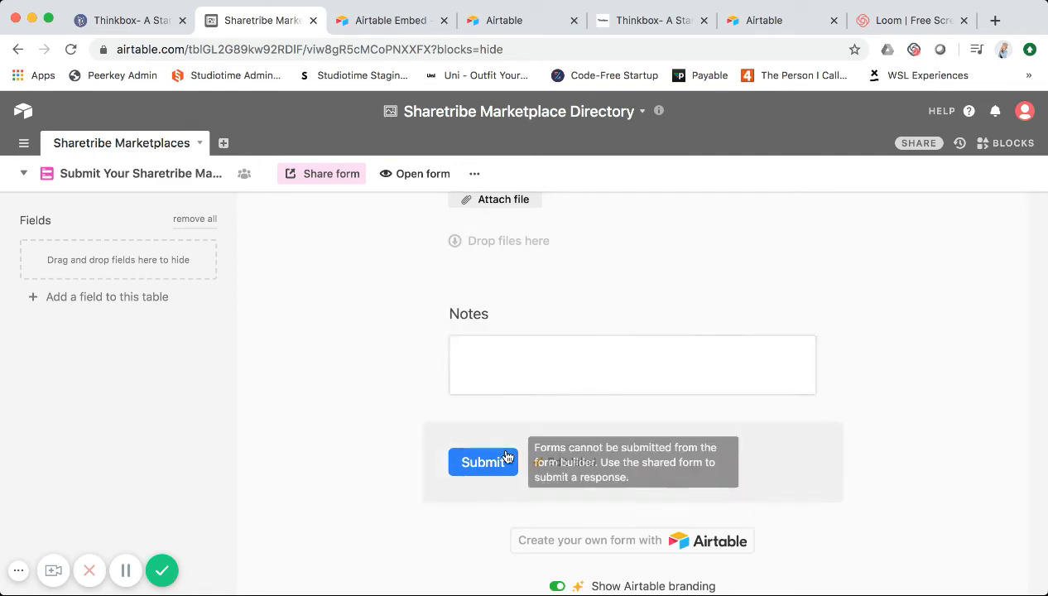
scroll(491, 421, "up", 15)
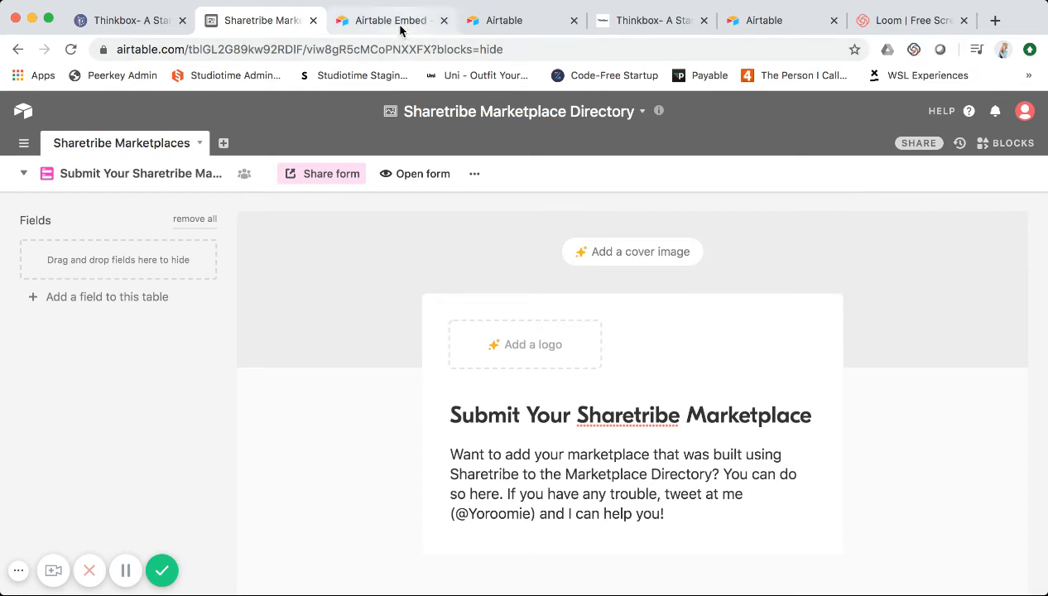
Step: Look through the published Sharetribe Marketplace Directory page, from its heading past the embedded table to the link for adding a marketplace
left_click(618, 25)
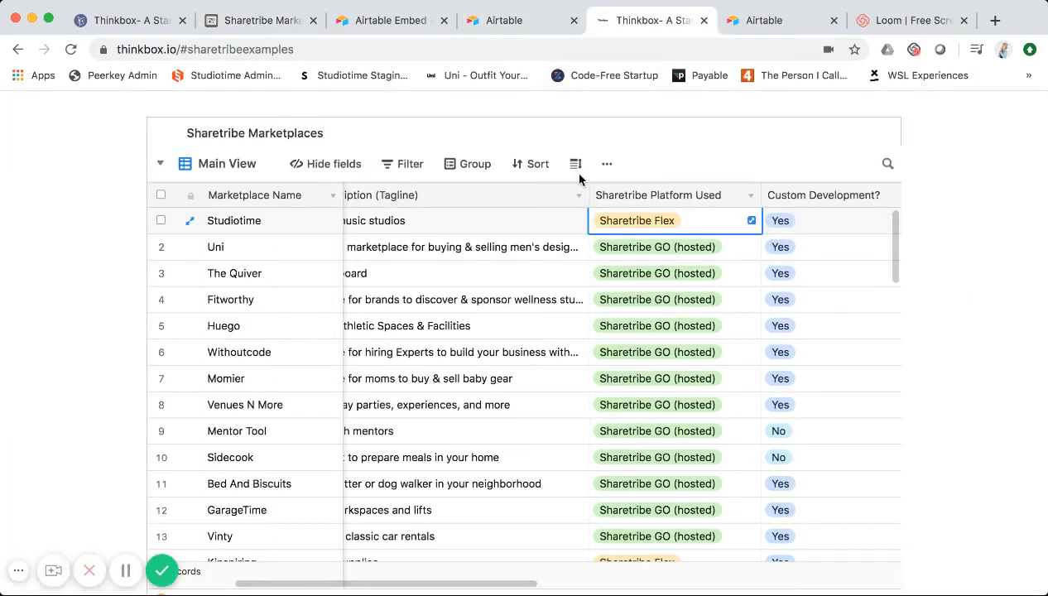
scroll(580, 178, "up", 3)
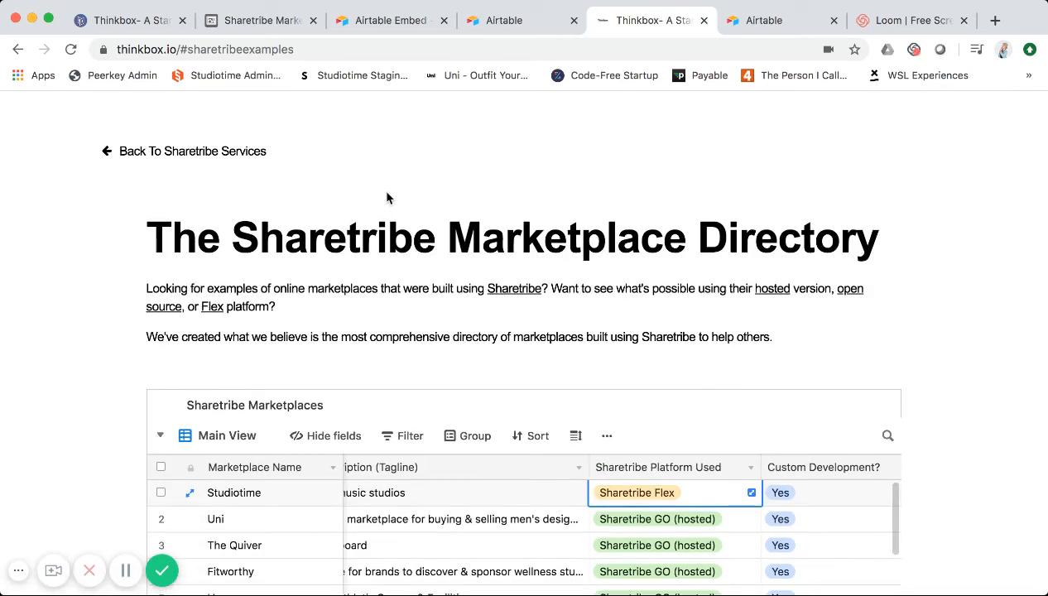
scroll(387, 197, "down", 3)
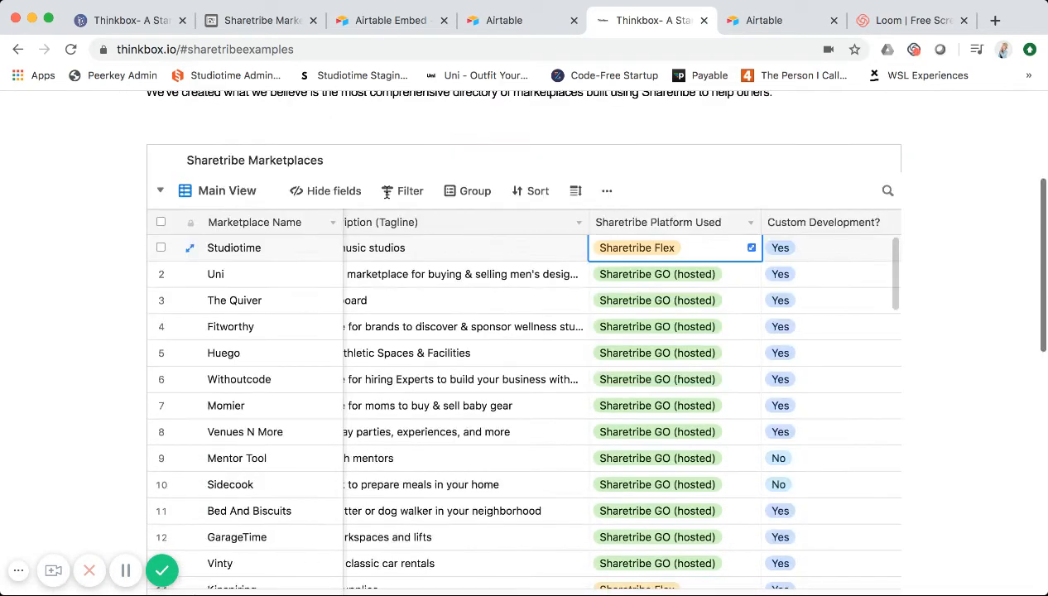
scroll(297, 391, "down", 5)
scroll(166, 315, "down", 3)
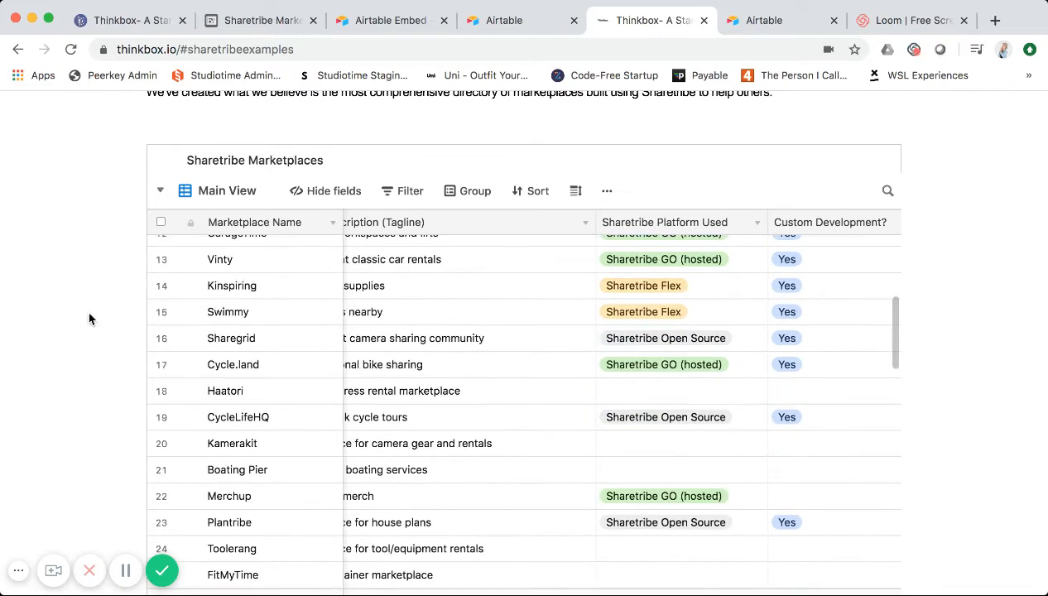
scroll(90, 319, "down", 5)
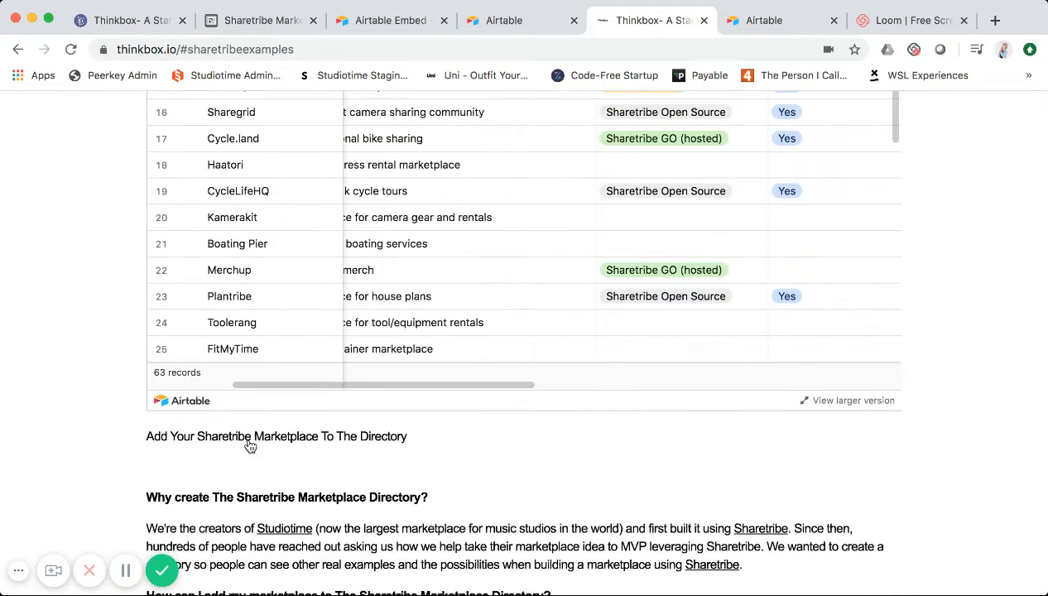
Step: Open the Add Your Sharetribe Marketplace To The Directory link and look over the shared submission form
left_click(250, 447)
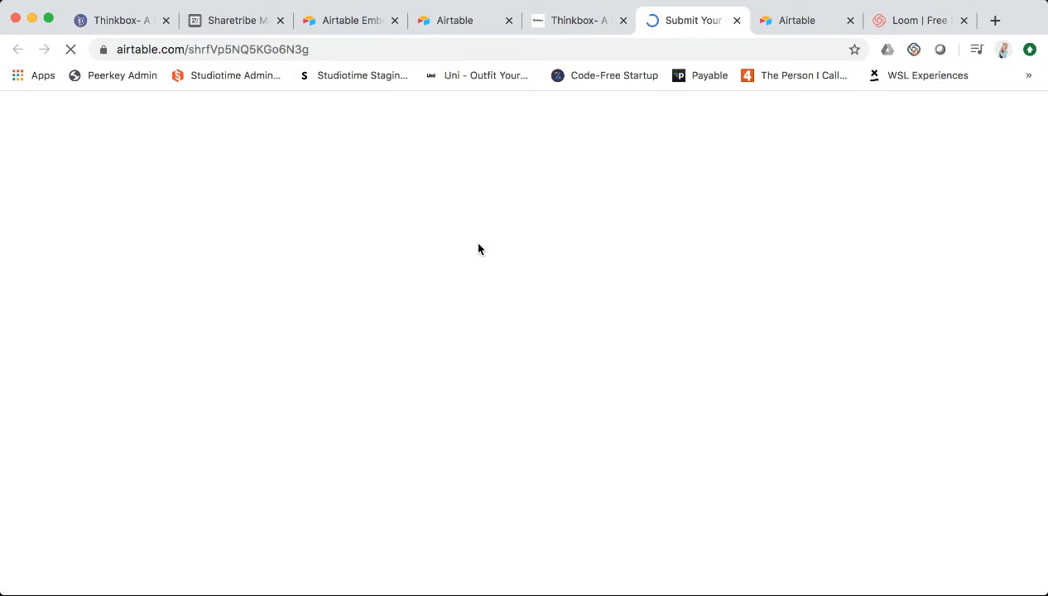
scroll(476, 199, "down", 10)
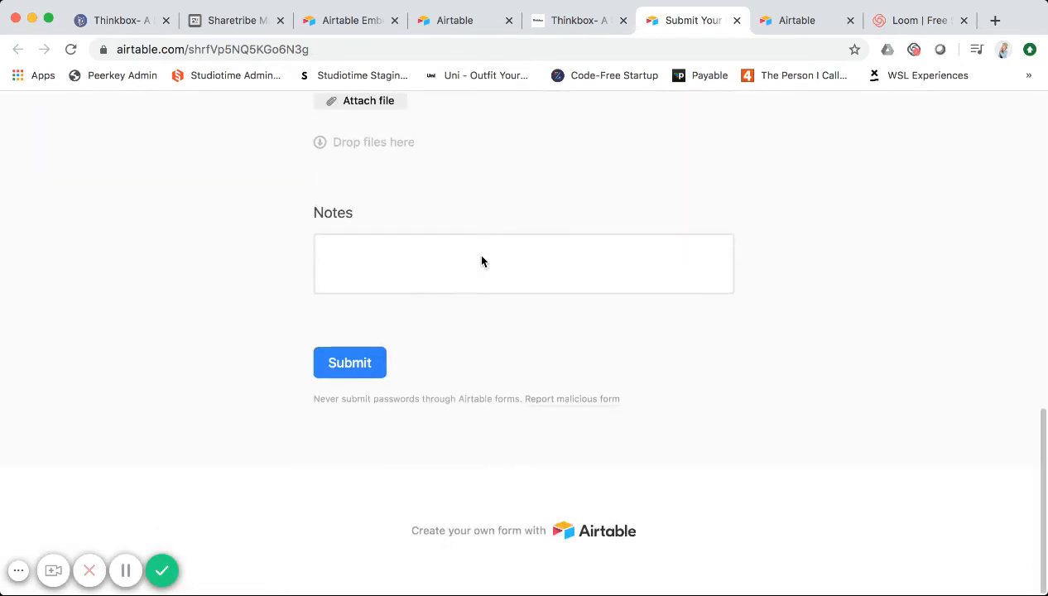
scroll(482, 261, "up", 10)
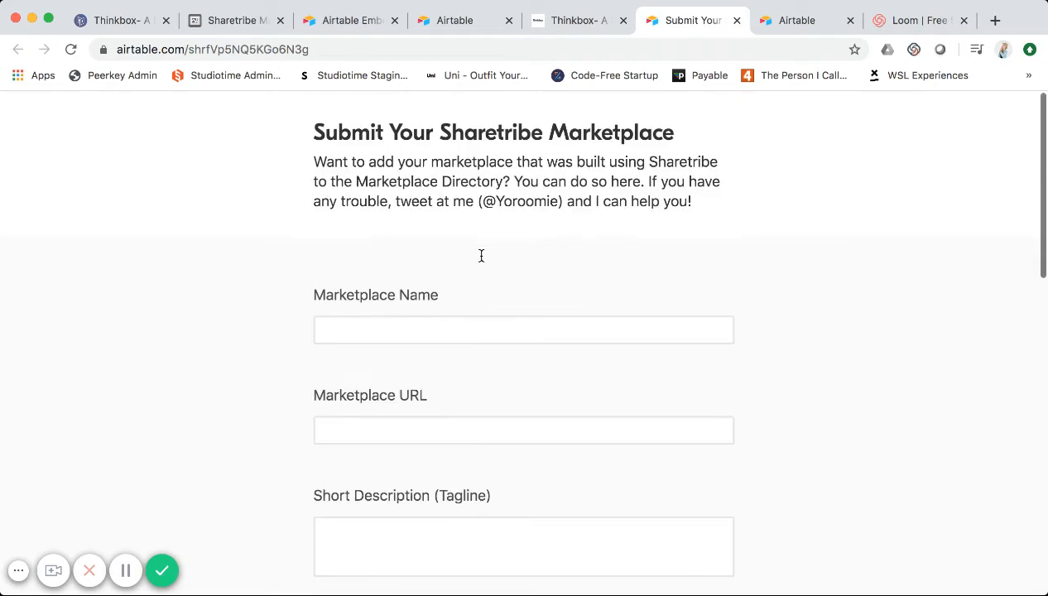
Step: Return to the Sharetribe Marketplace Directory base and switch the table from the form to Main View
left_click(248, 25)
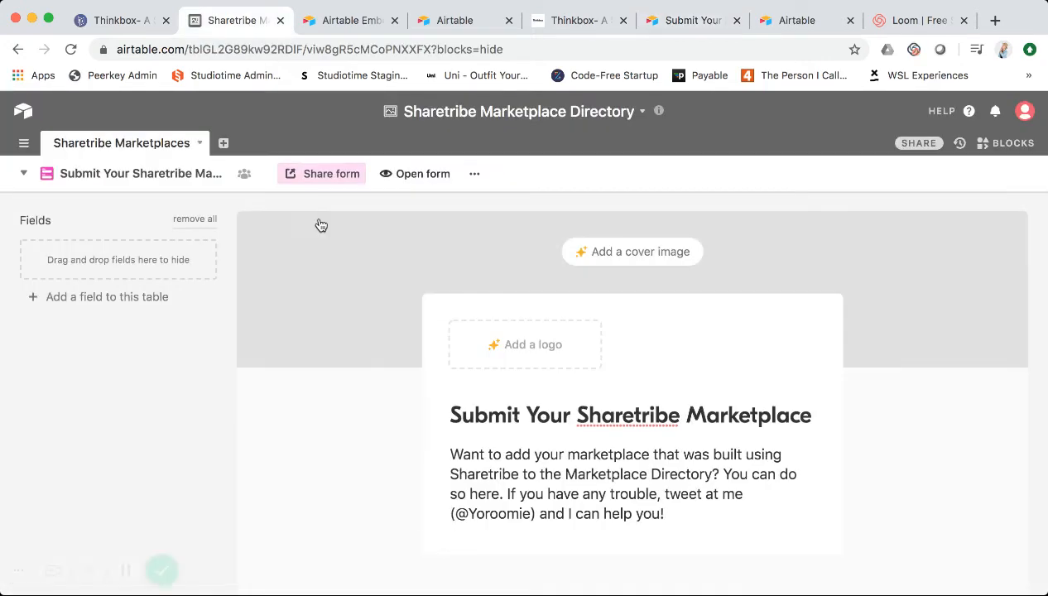
left_click(131, 182)
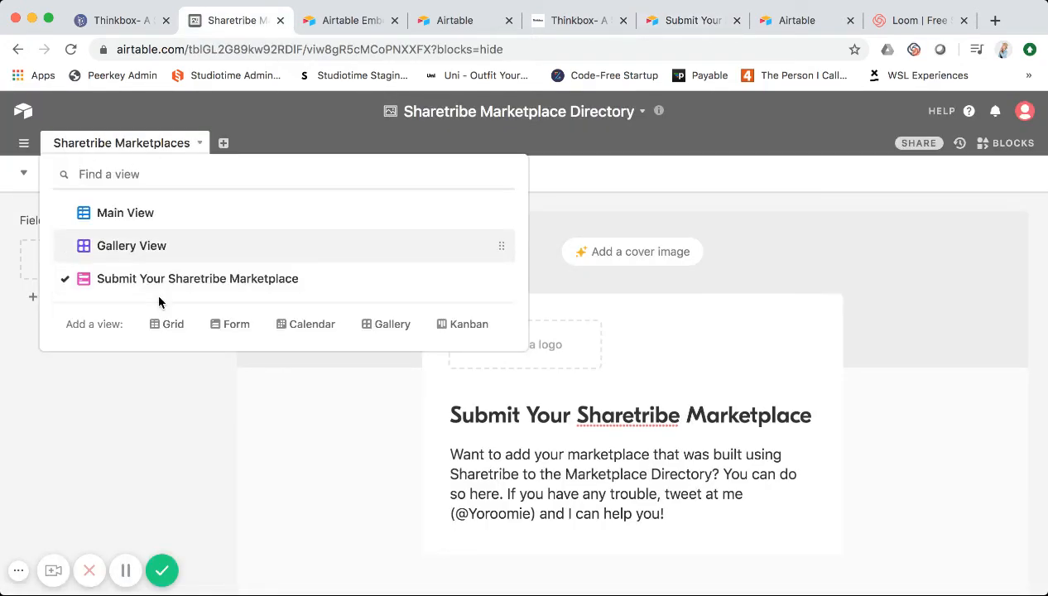
left_click(145, 217)
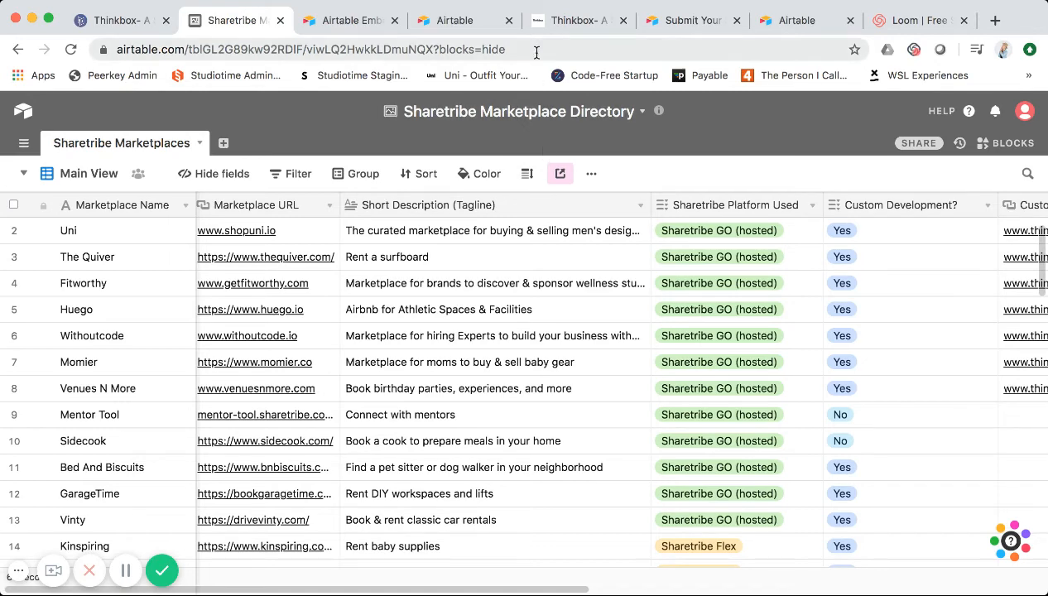
Step: Open the private link sharing settings of Main View to examine its link, viewer options and embed option
left_click(591, 176)
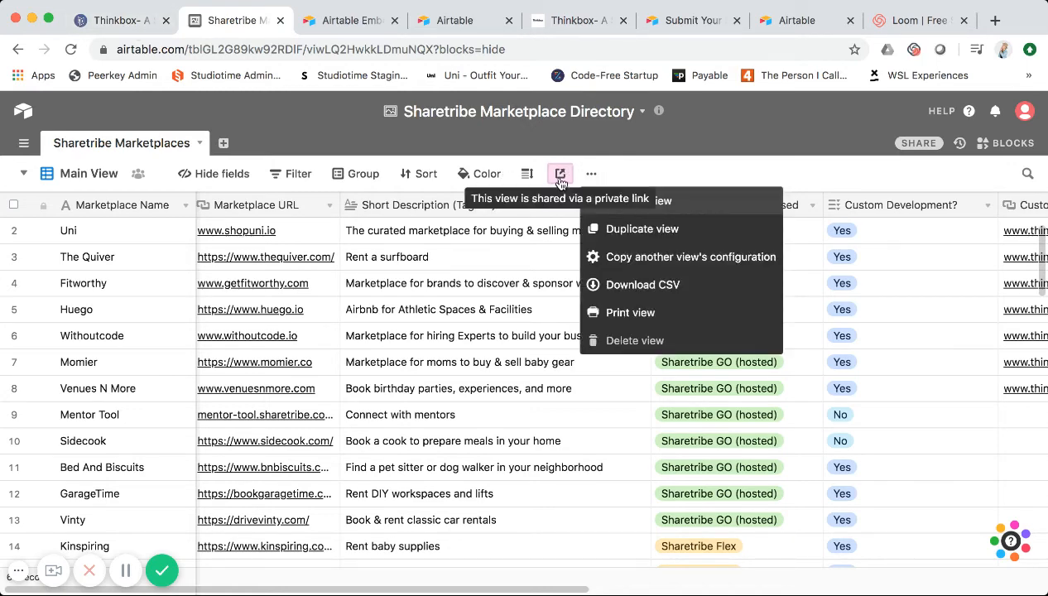
left_click(616, 150)
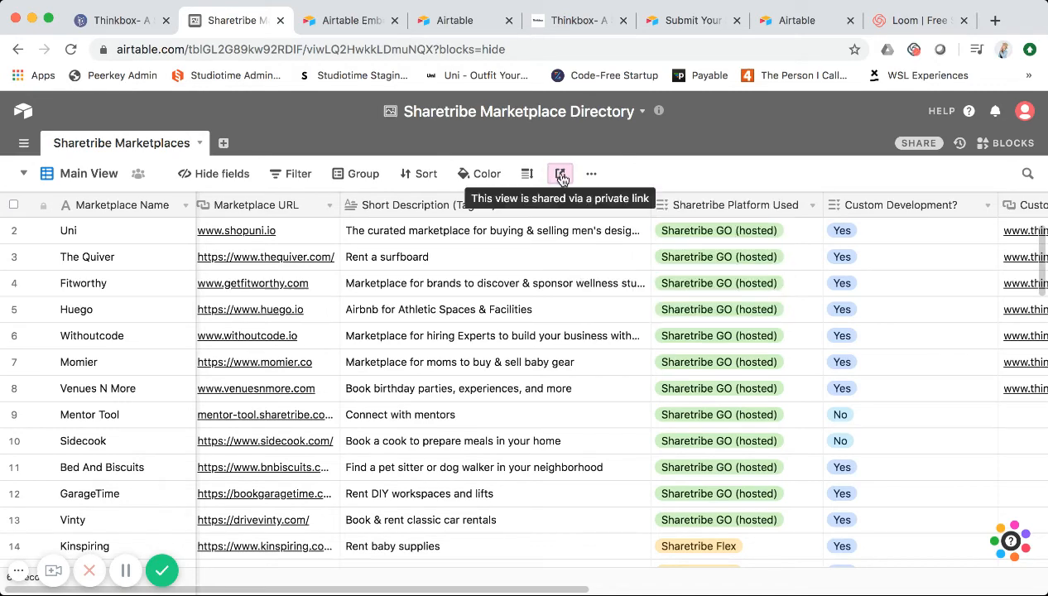
left_click(560, 176)
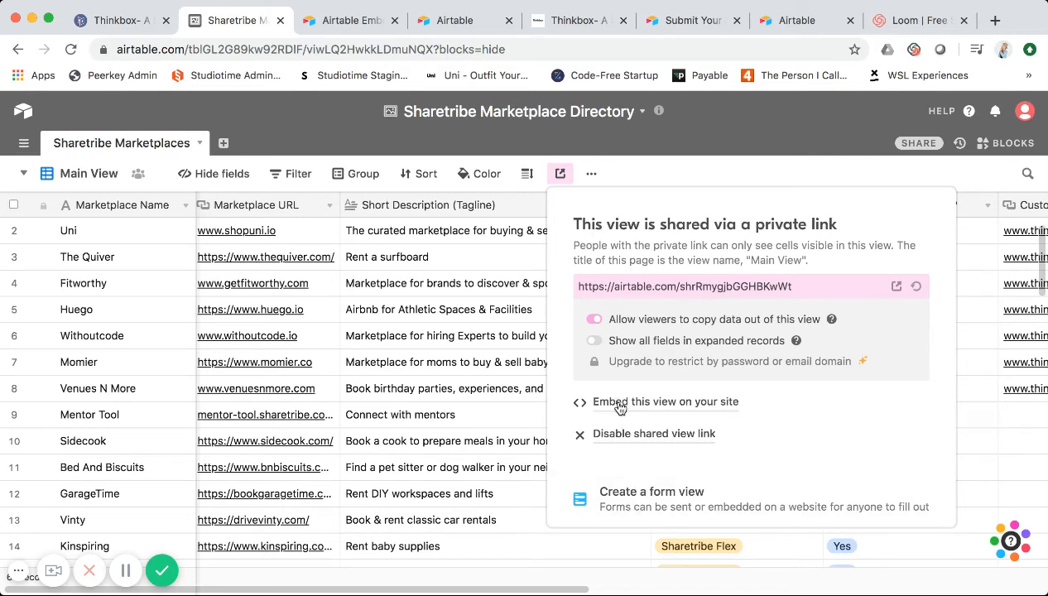
Step: Examine Main View's embed page, covering the embed code, layout and view control options, and the desktop and mobile previews
left_click(352, 20)
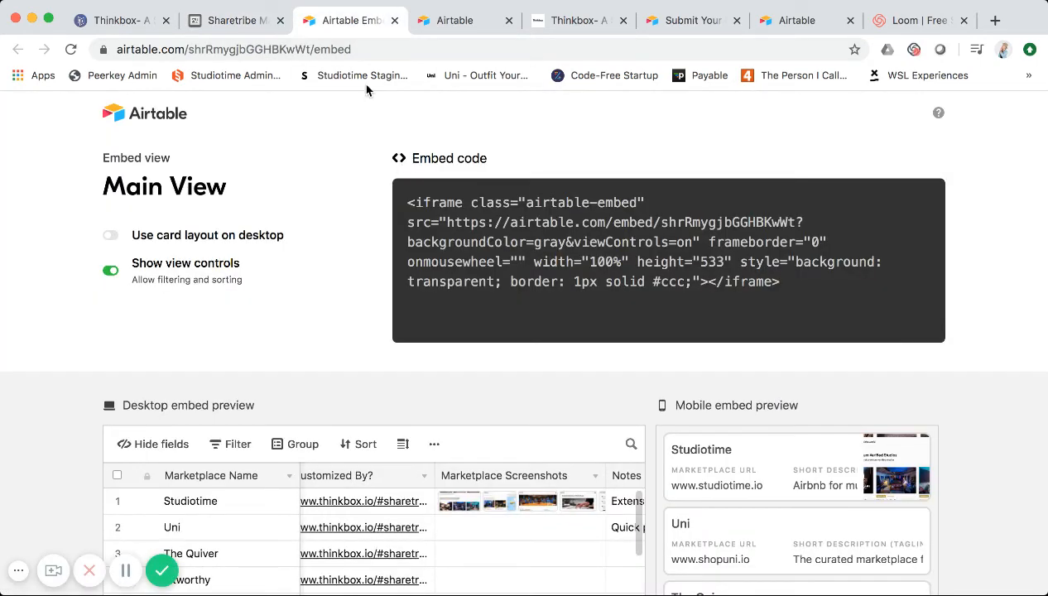
scroll(369, 208, "down", 1)
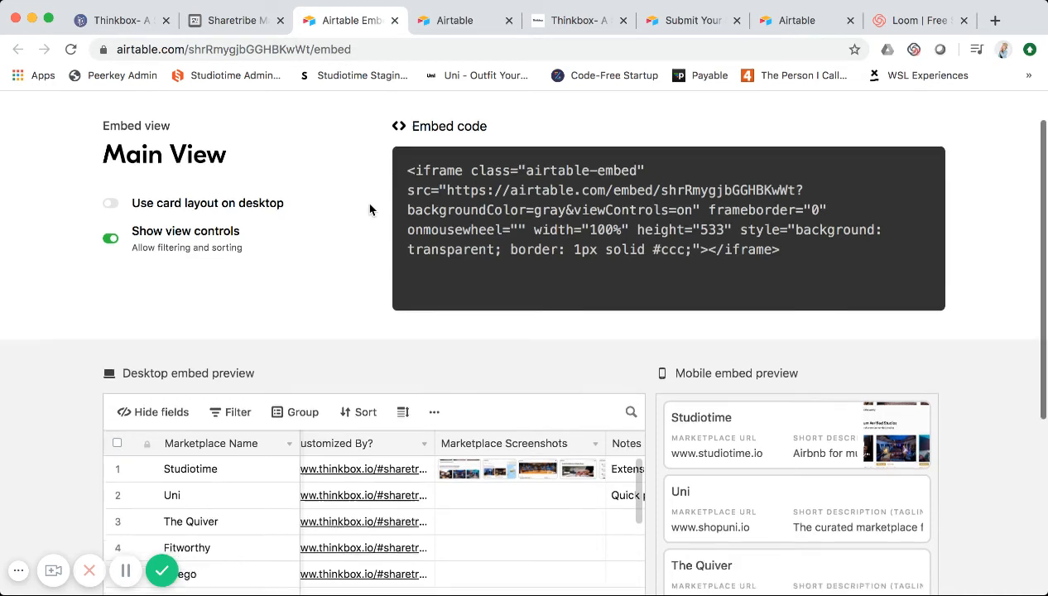
scroll(290, 246, "up", 1)
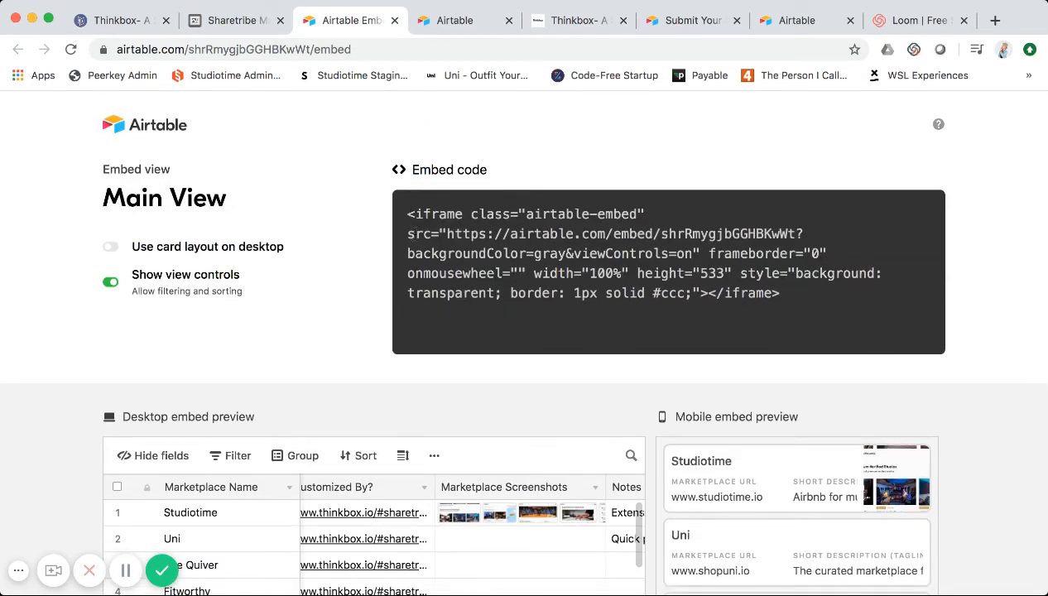
scroll(302, 247, "down", 5)
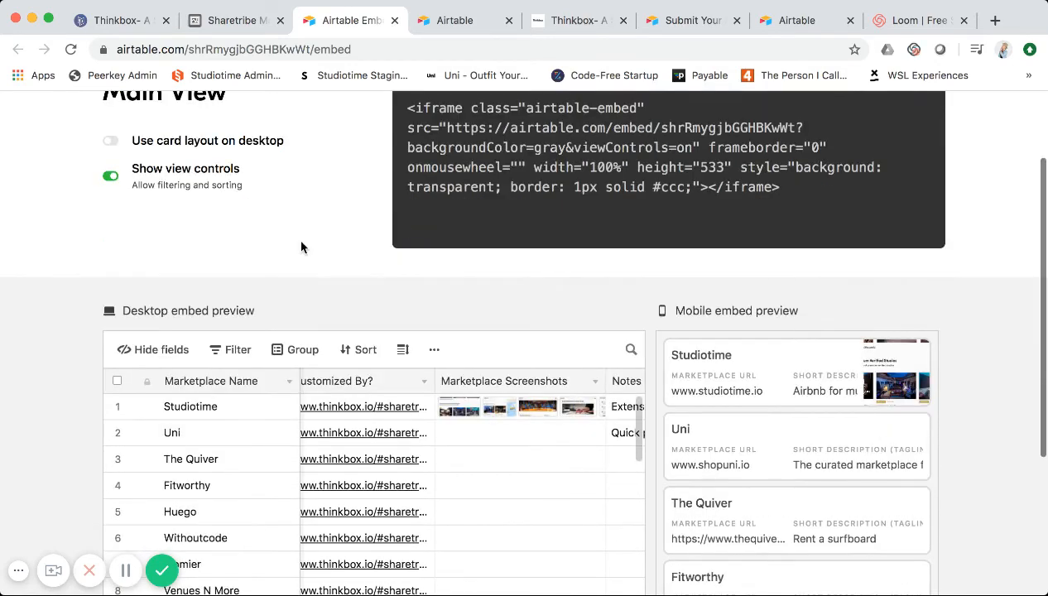
scroll(77, 254, "down", 2)
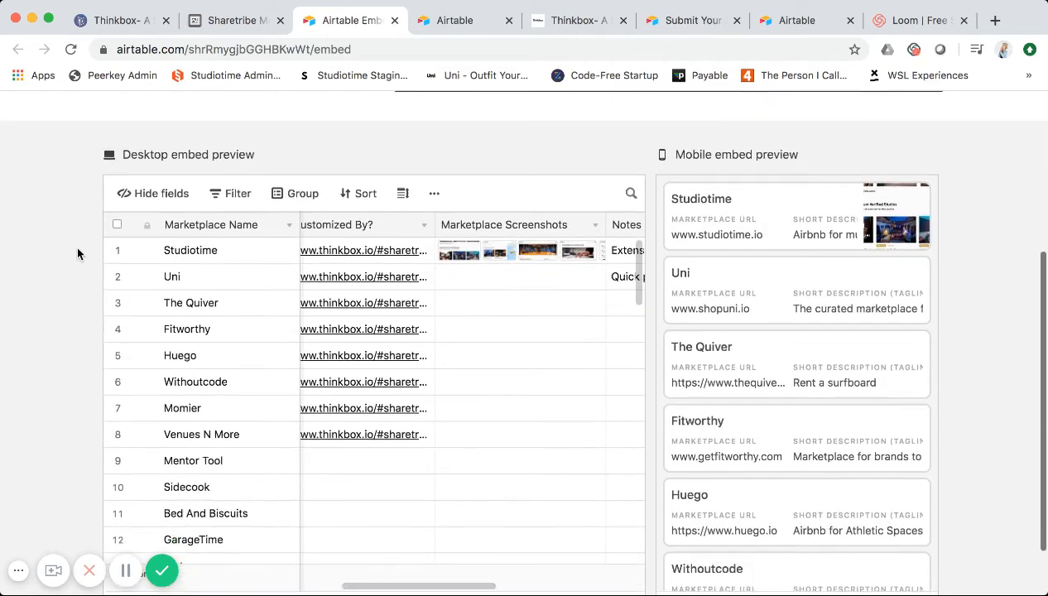
Step: Compare the desktop and mobile embed previews of Main View, including their footer options
scroll(76, 246, "down", 1)
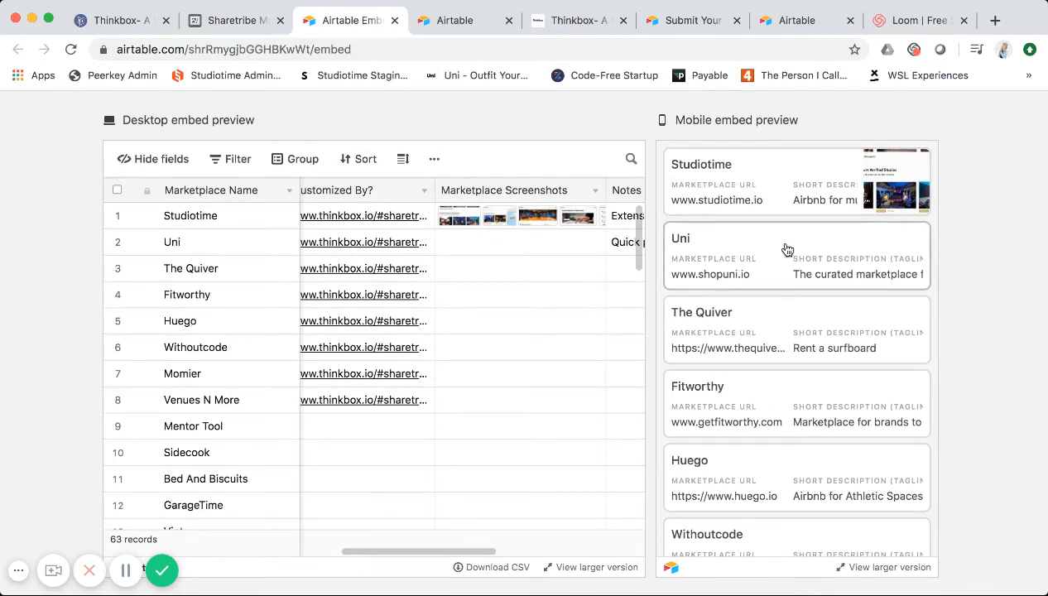
scroll(950, 346, "down", 1)
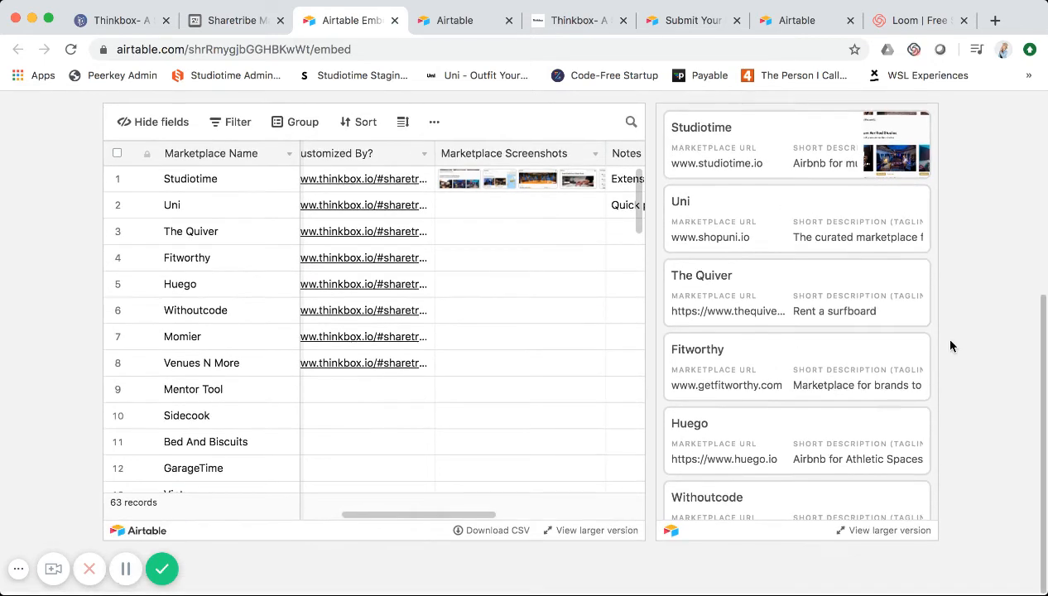
scroll(951, 346, "up", 8)
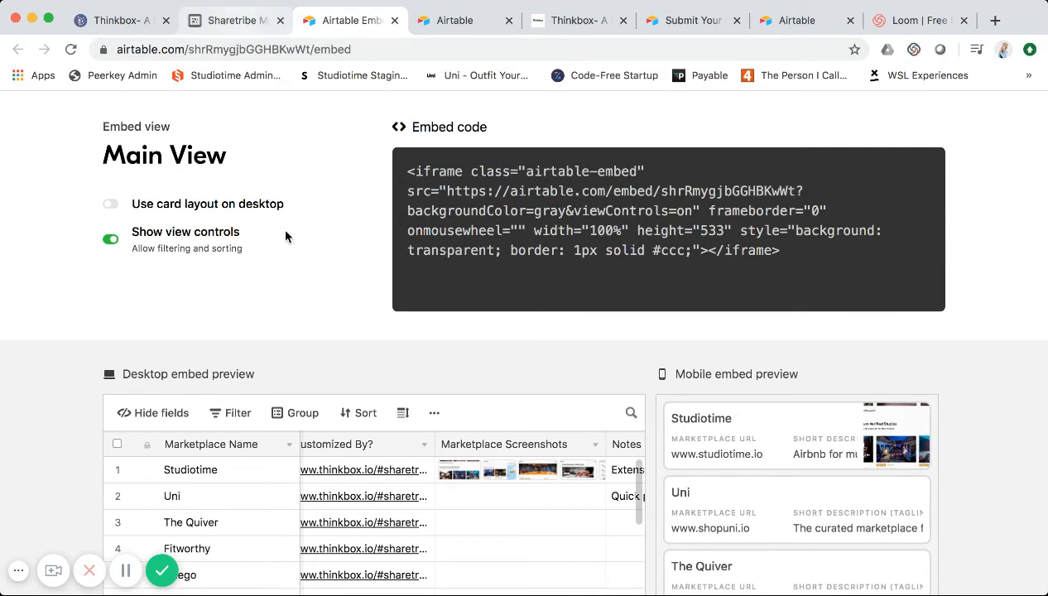
Step: Return to the Sharetribe Marketplace Directory base to check its list of views, and go back to Main View's embed code
key("ctrl+shift+Tab")
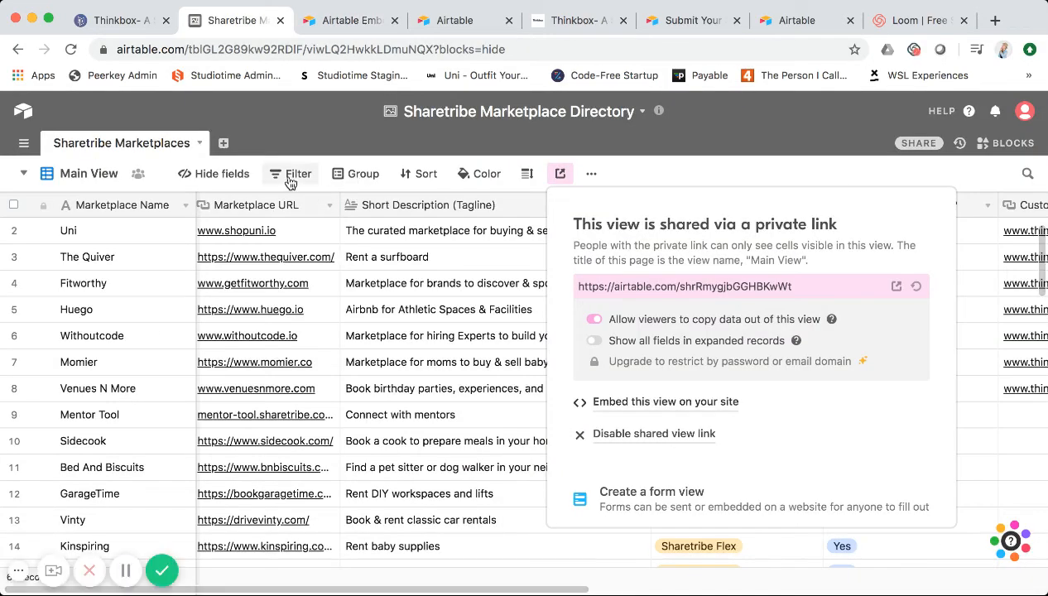
left_click(103, 180)
left_click(101, 176)
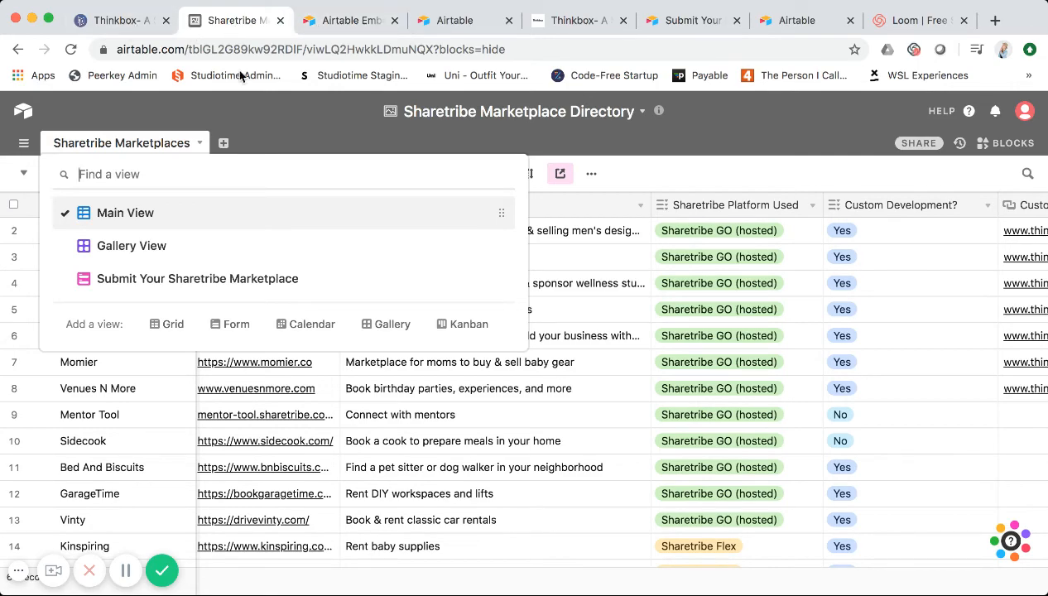
left_click(348, 20)
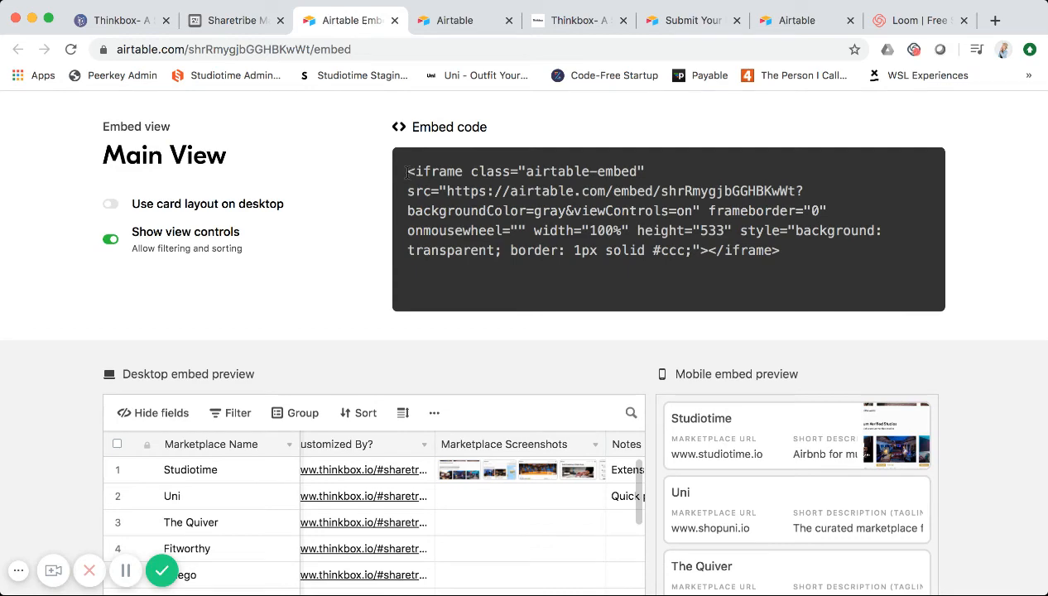
Step: Switch to the Carrd editor and examine the directory page's embed element, covering its type, label, style and Airtable iframe code
left_click(153, 21)
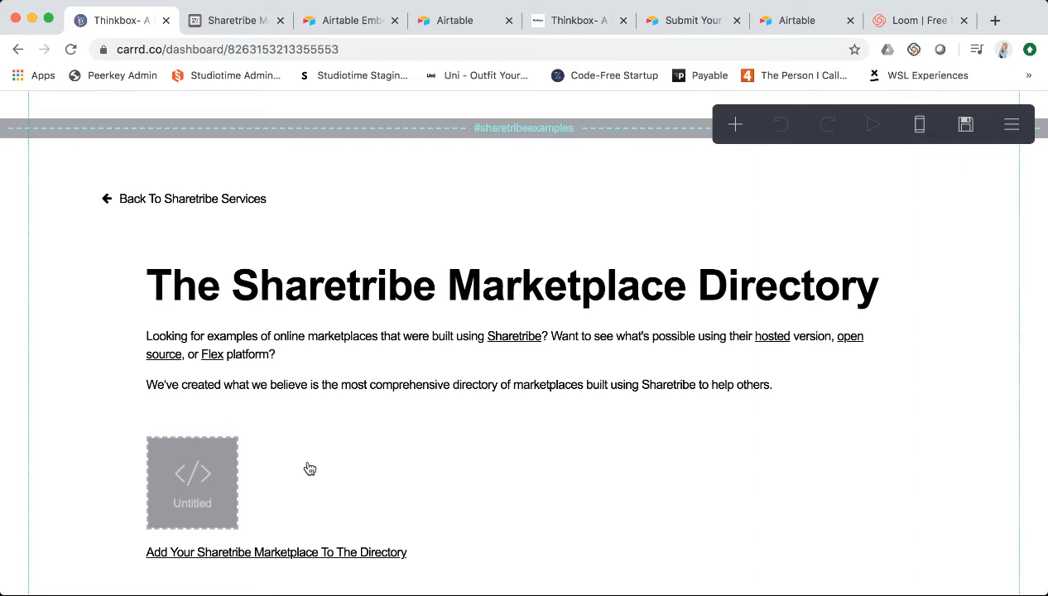
scroll(311, 464, "down", 2)
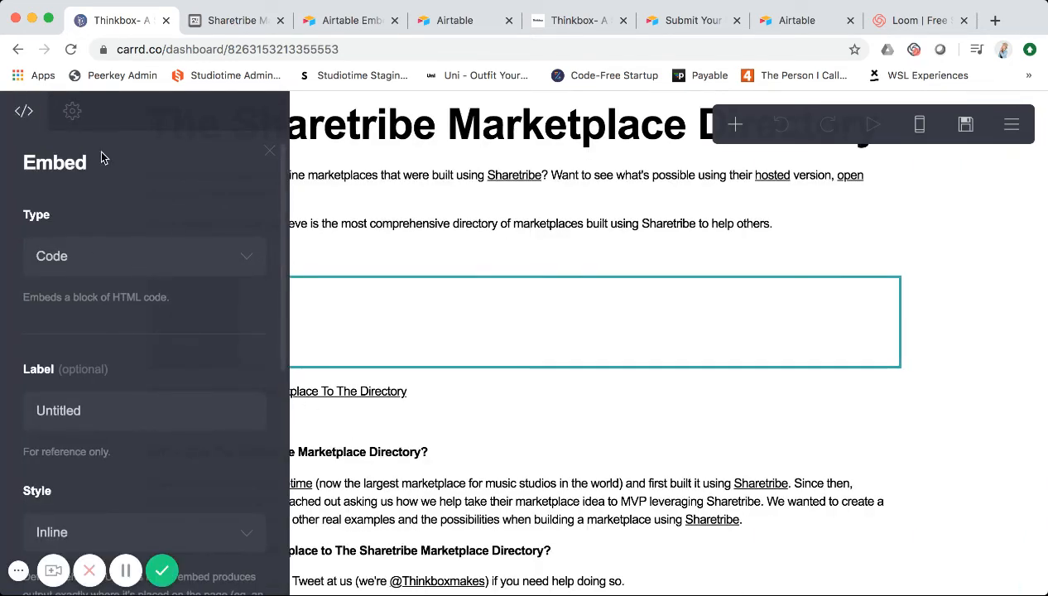
left_click(88, 261)
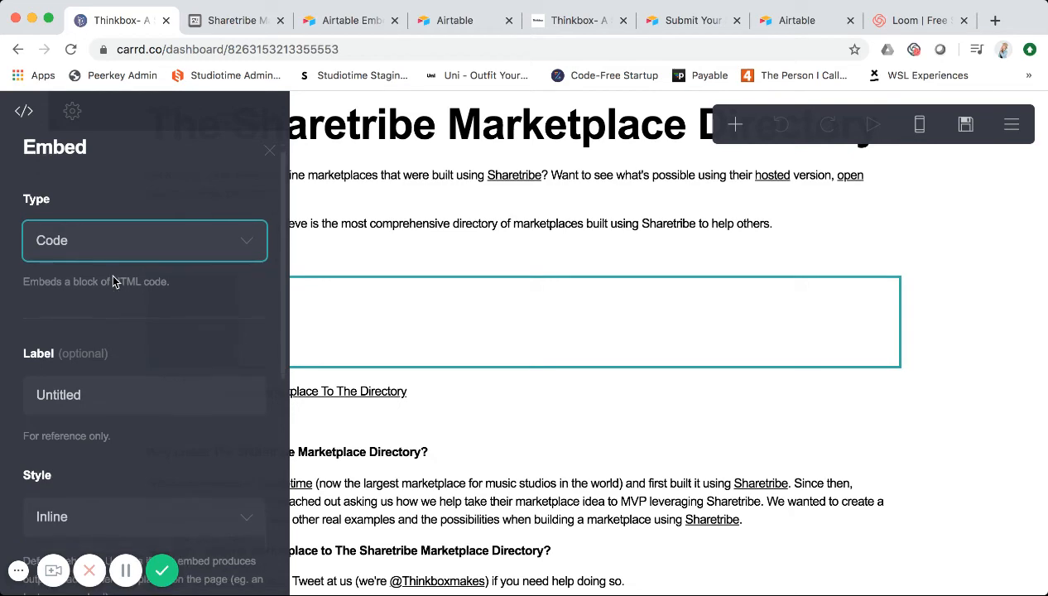
scroll(112, 290, "down", 3)
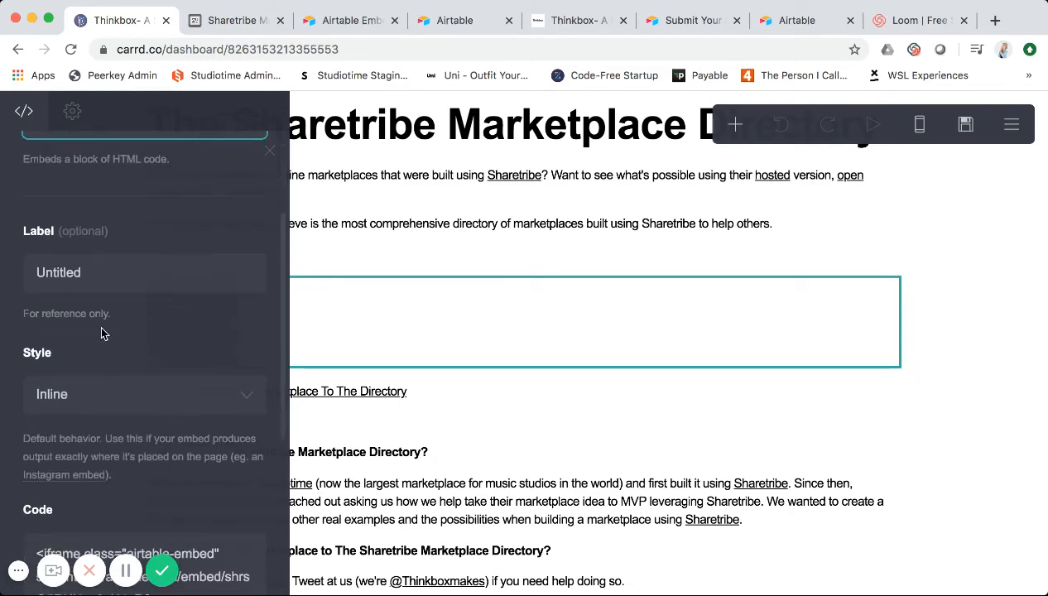
scroll(101, 329, "down", 2)
scroll(101, 330, "down", 5)
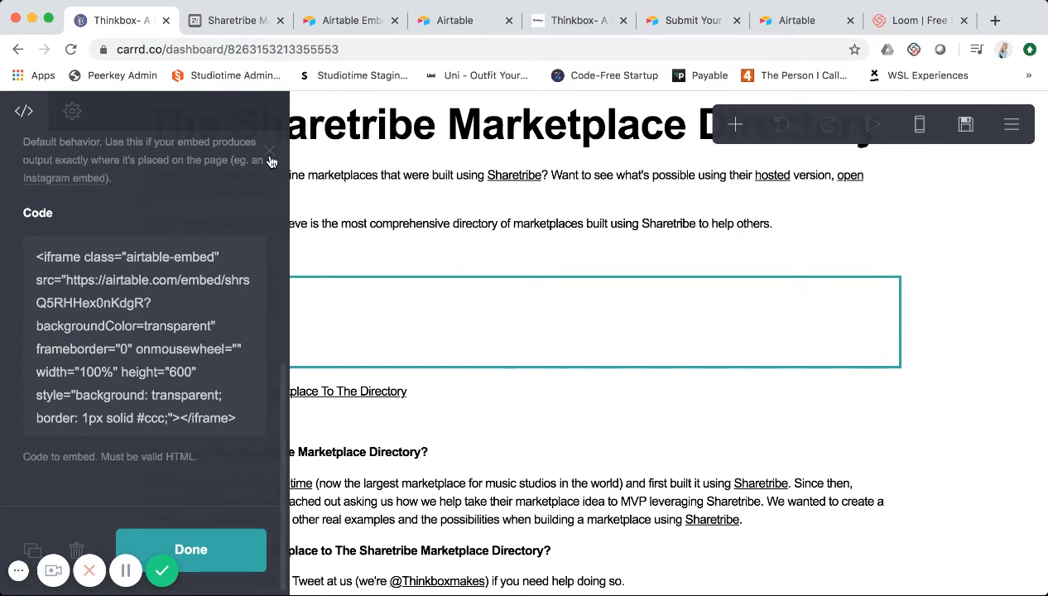
left_click(237, 554)
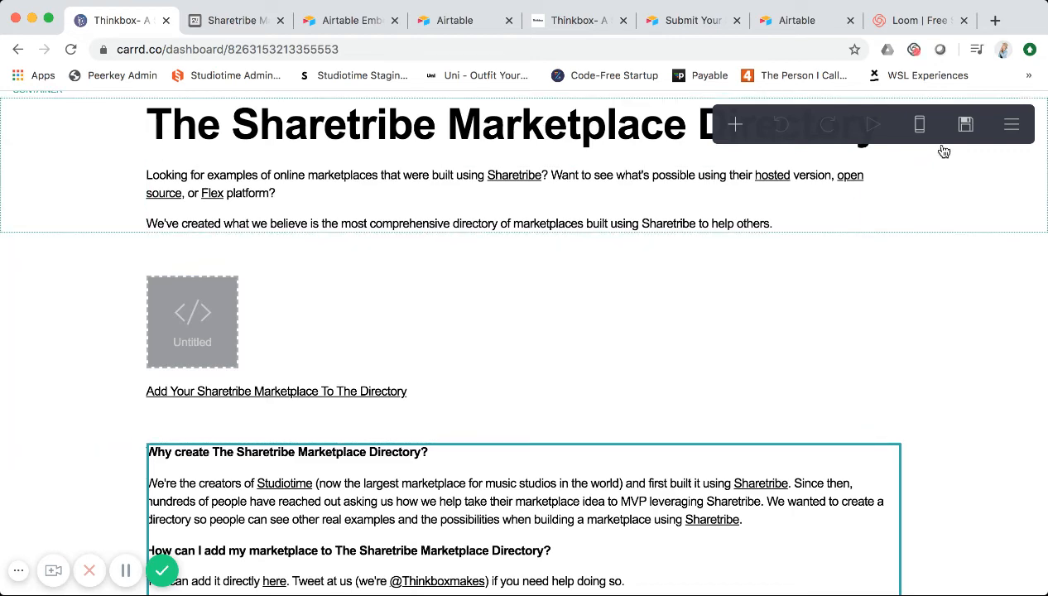
Step: Review the site's Publish settings in Carrd, covering the title, description and custom domain URL, and close them without publishing
scroll(796, 328, "down", 1)
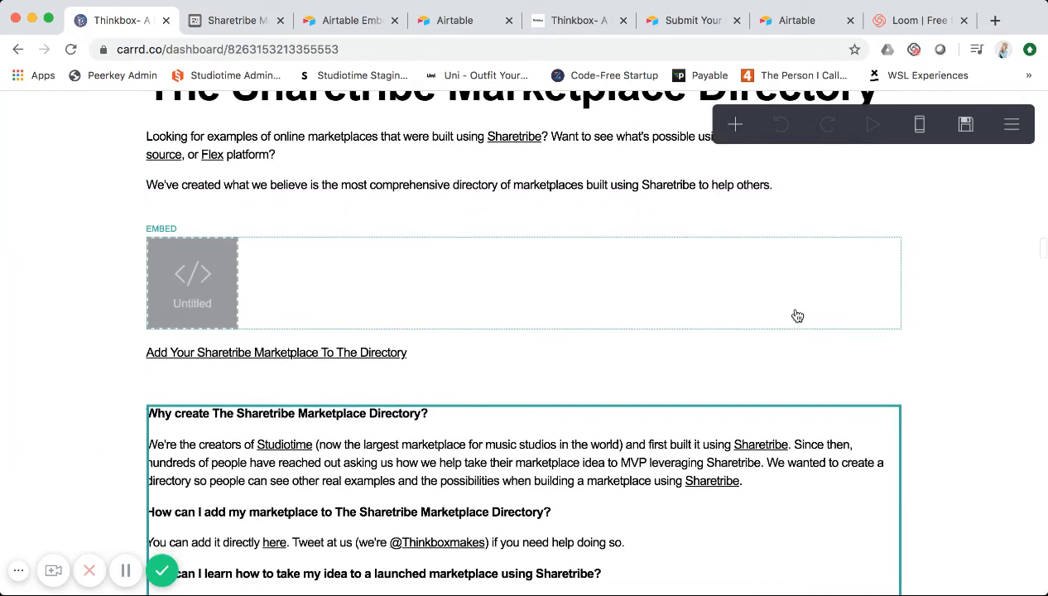
scroll(758, 285, "up", 2)
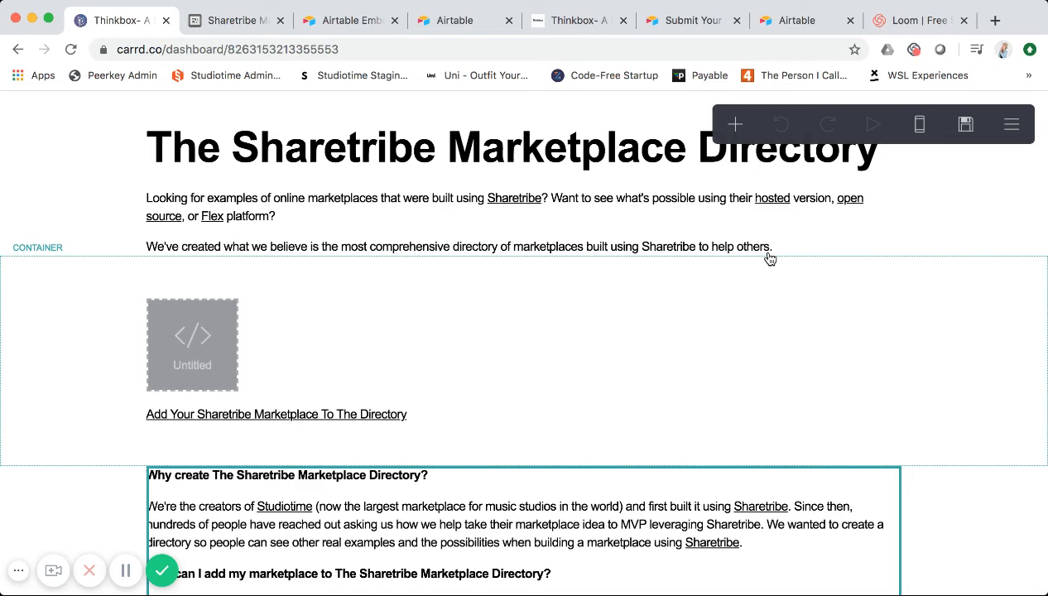
left_click(966, 126)
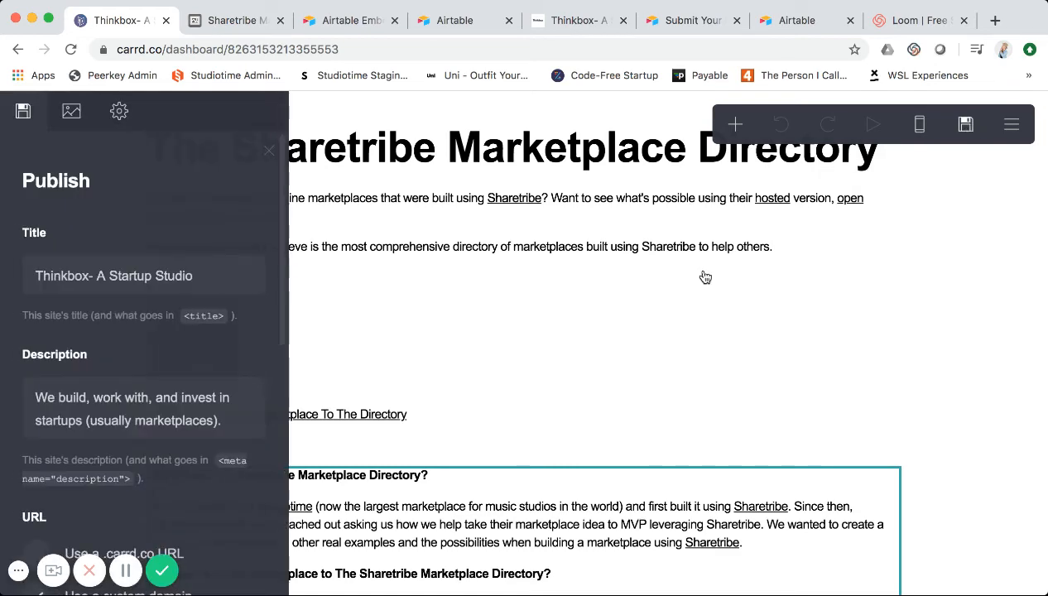
scroll(89, 382, "down", 3)
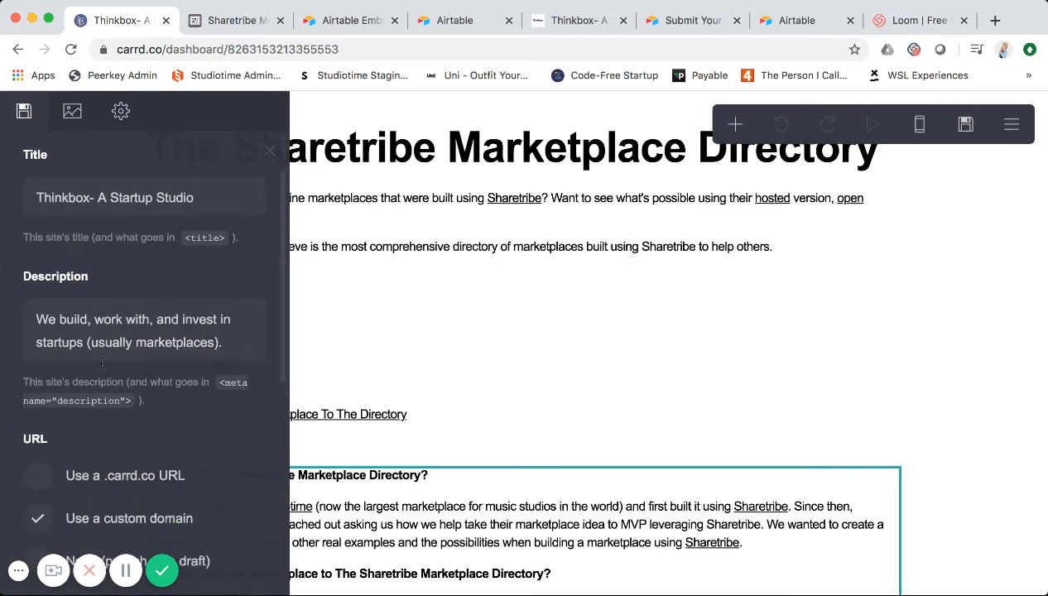
scroll(115, 352, "down", 2)
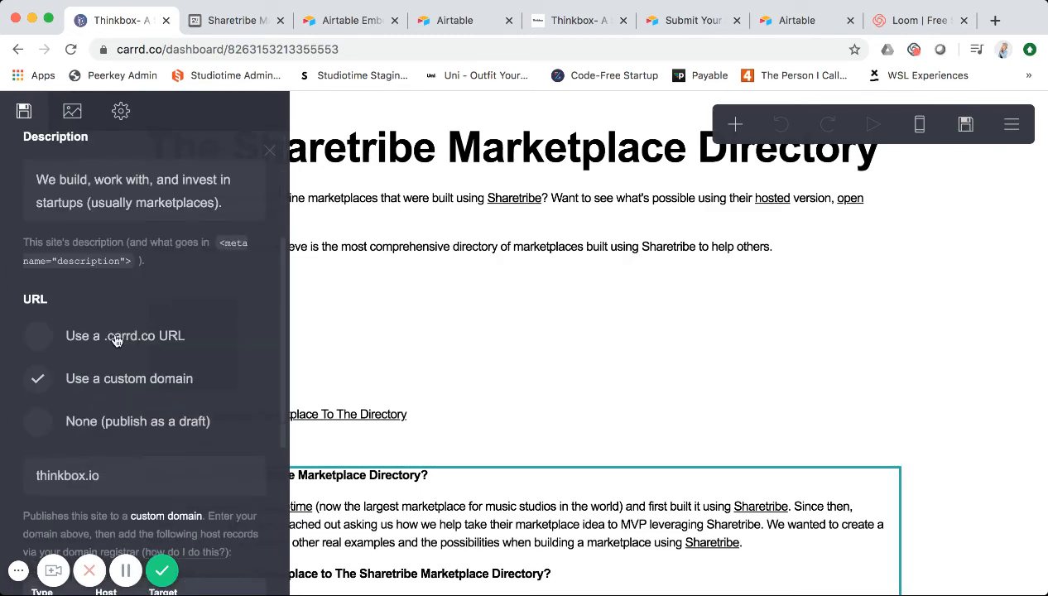
scroll(116, 343, "up", 5)
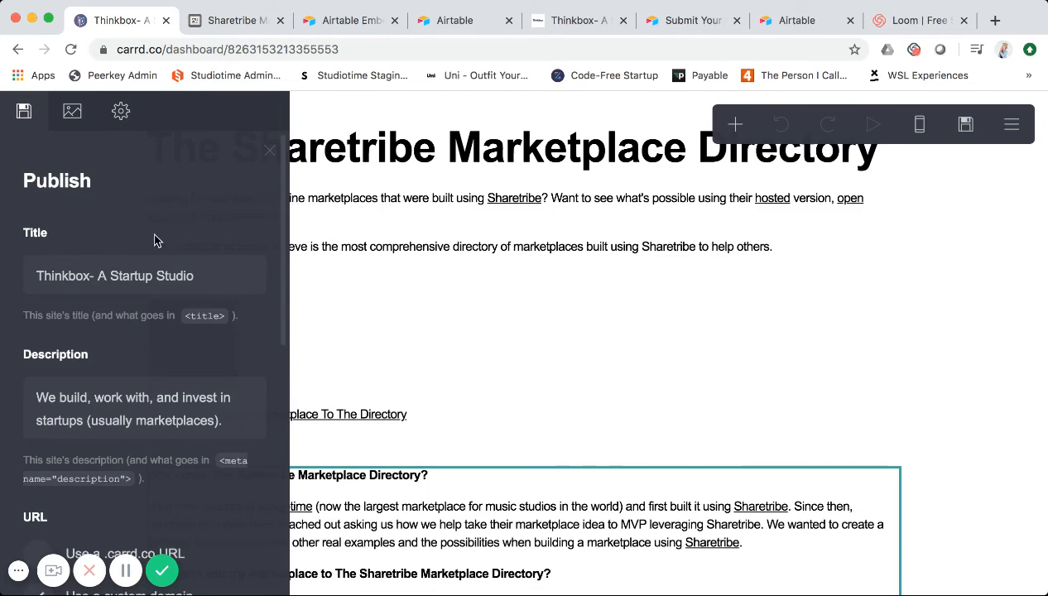
scroll(157, 238, "down", 3)
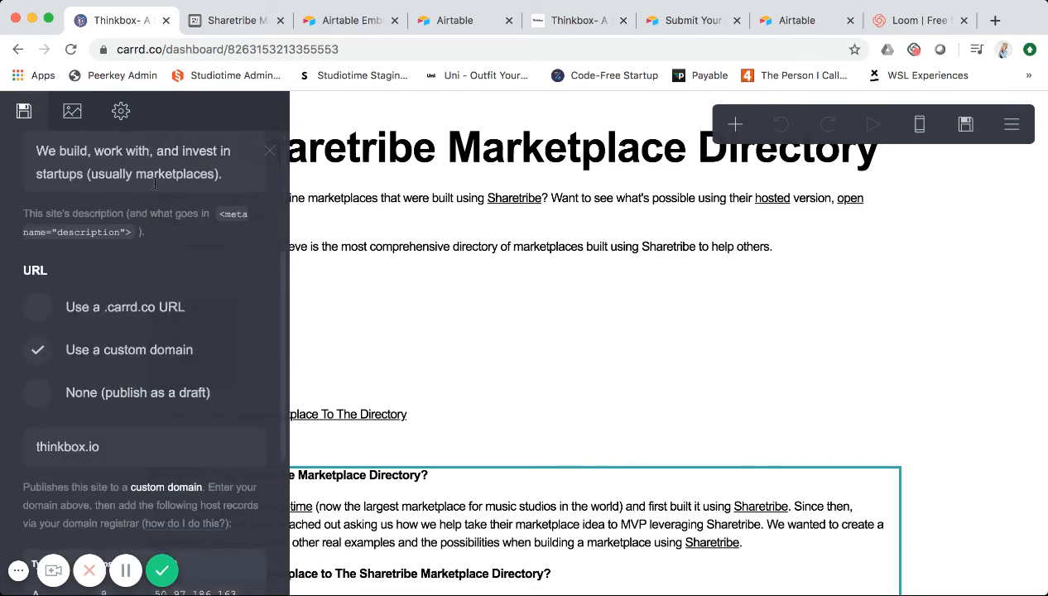
left_click(270, 152)
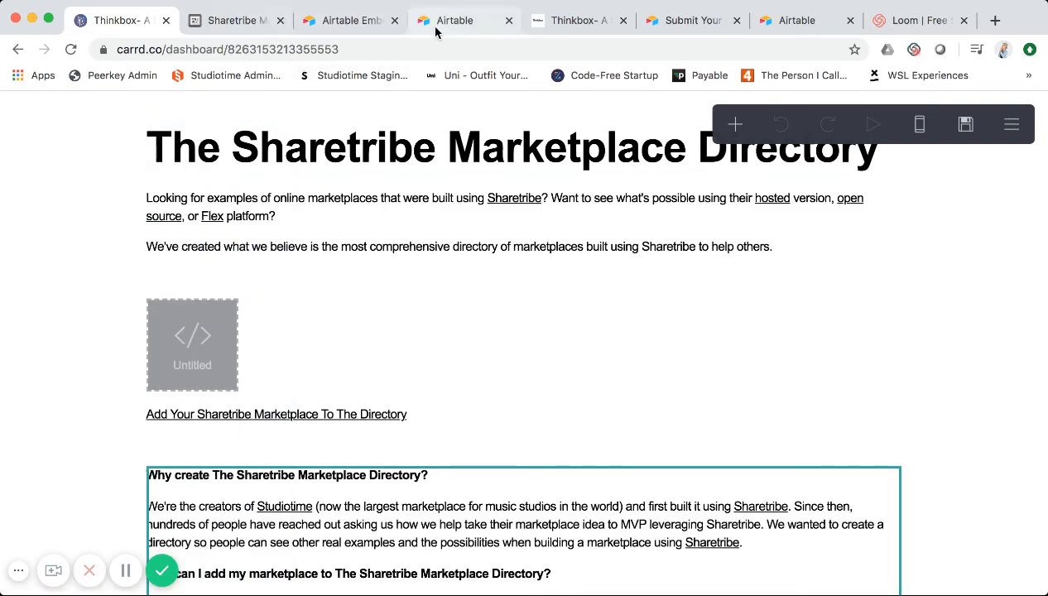
Step: Switch to the live directory page on thinkbox.io and look over its heading, introduction and embedded Sharetribe Marketplaces table
left_click(557, 27)
scroll(532, 198, "up", 3)
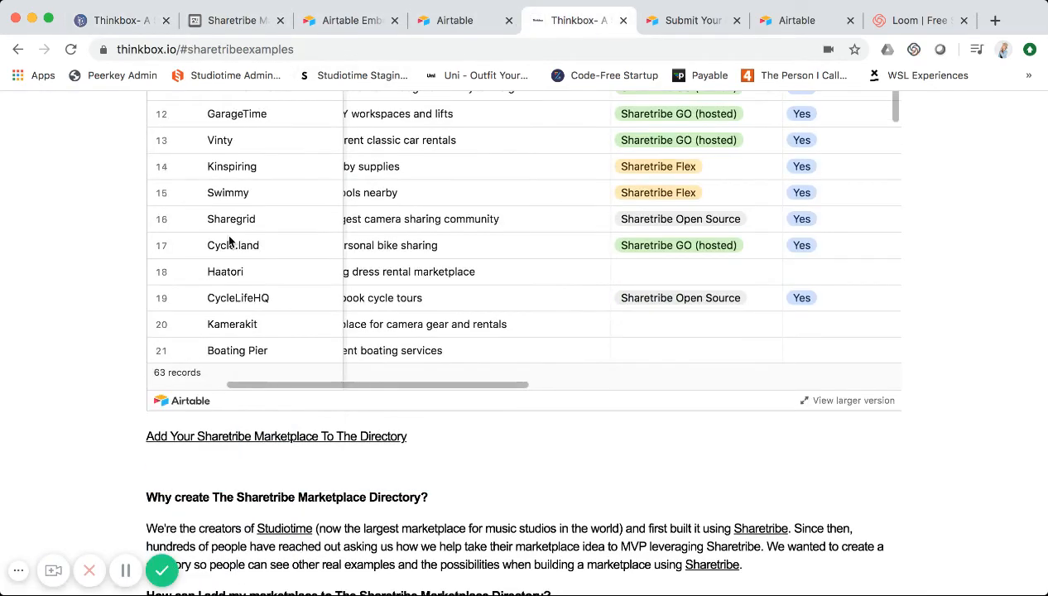
scroll(107, 260, "up", 10)
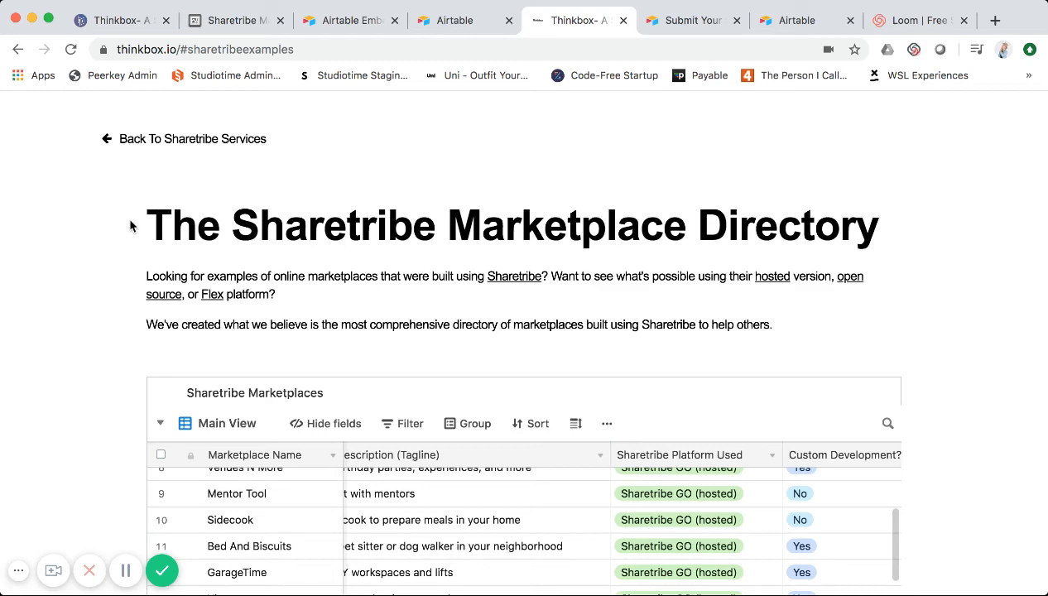
scroll(129, 220, "down", 3)
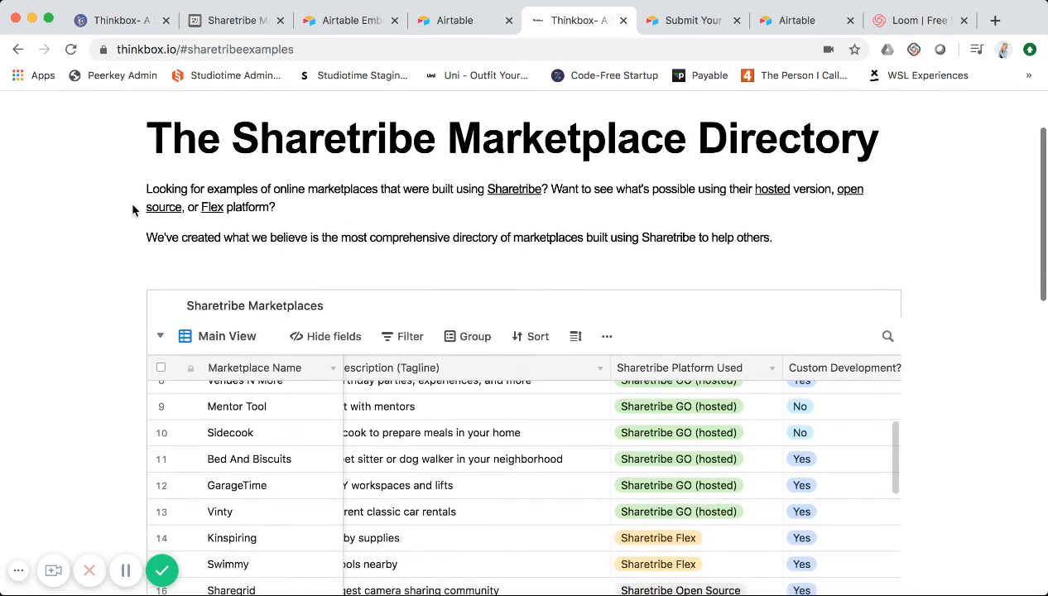
scroll(132, 210, "down", 1)
scroll(132, 210, "up", 2)
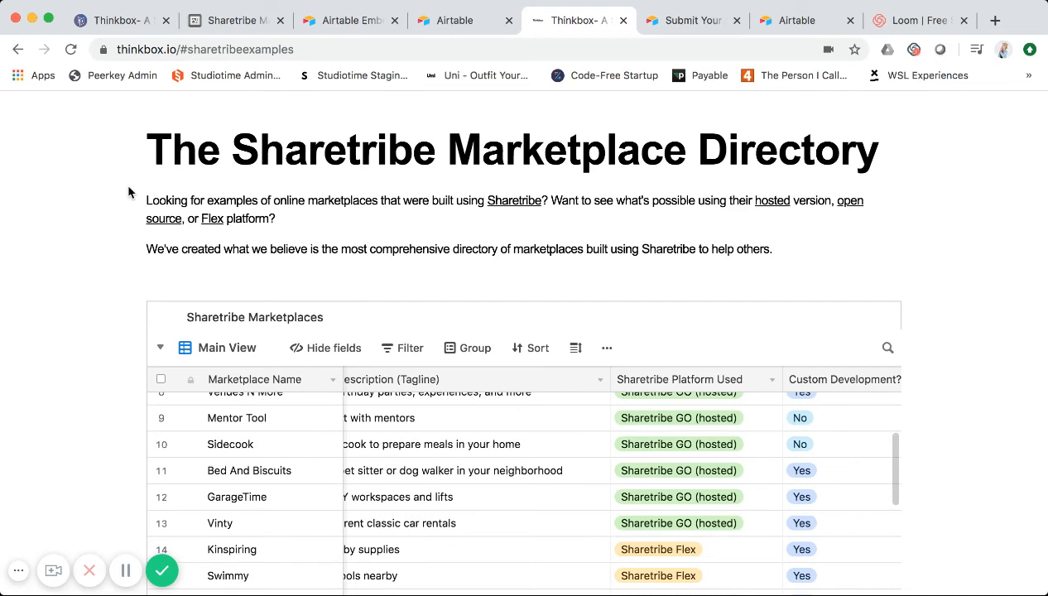
scroll(128, 192, "down", 3)
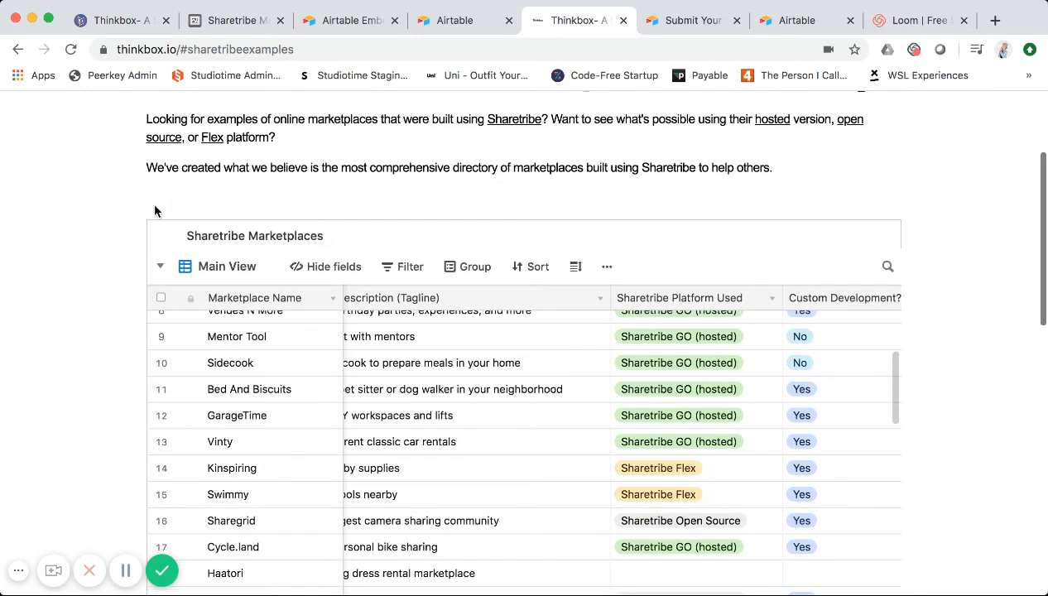
scroll(113, 257, "down", 3)
scroll(113, 259, "down", 3)
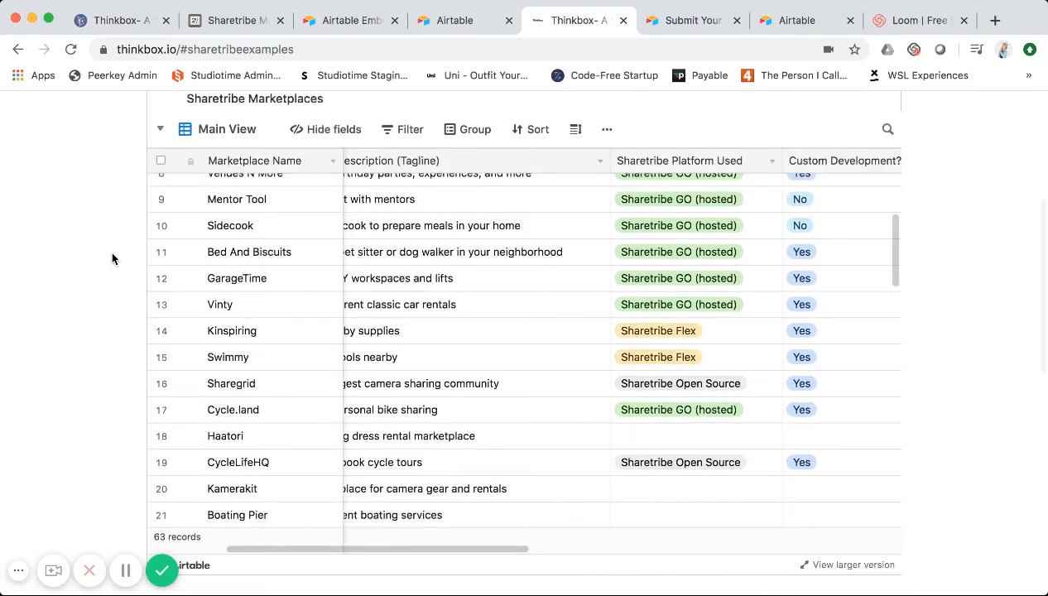
Step: Examine the Add Your Sharetribe Marketplace To The Directory link and the question-and-answer section below the embedded table
scroll(116, 265, "down", 2)
scroll(122, 277, "down", 1)
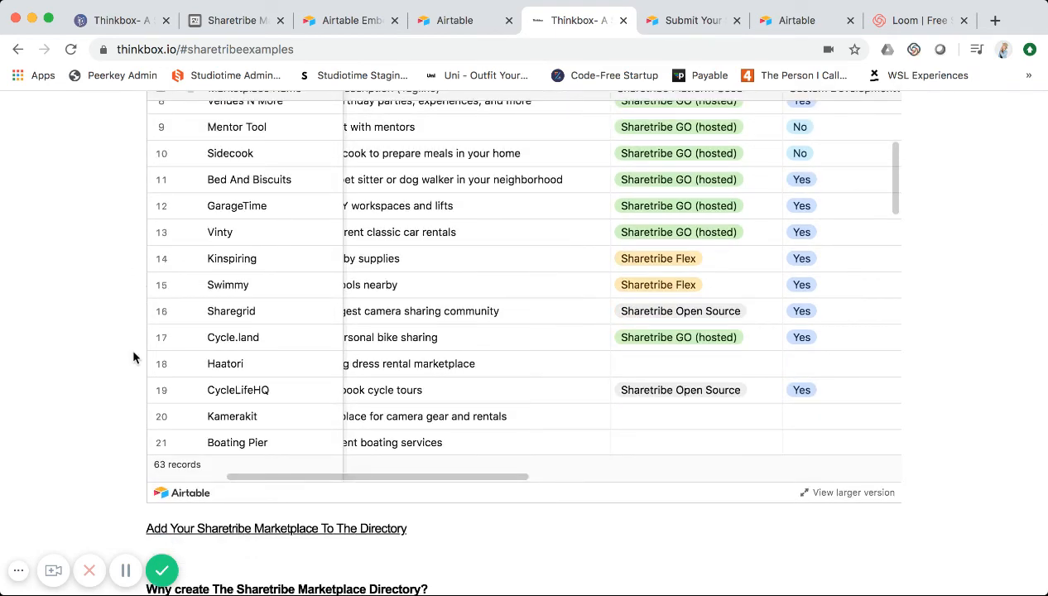
scroll(132, 354, "down", 2)
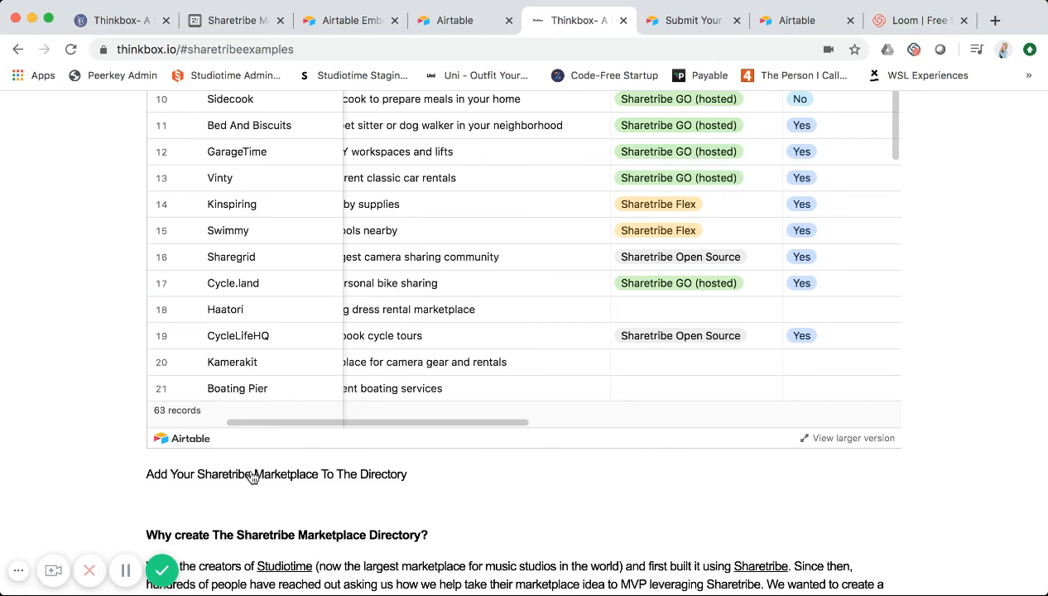
scroll(252, 477, "down", 1)
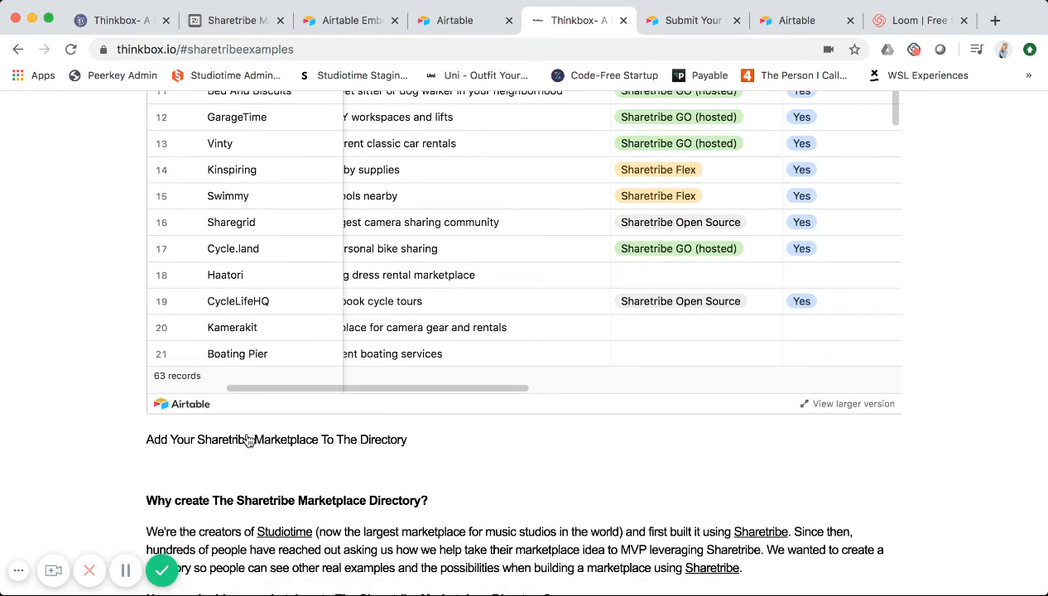
scroll(129, 337, "down", 3)
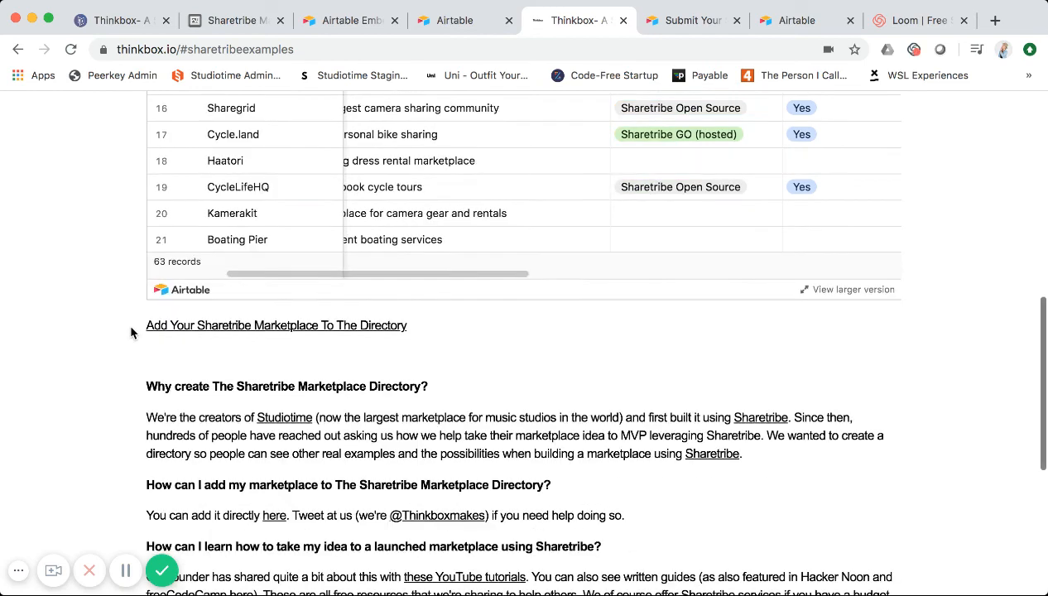
scroll(131, 333, "down", 1)
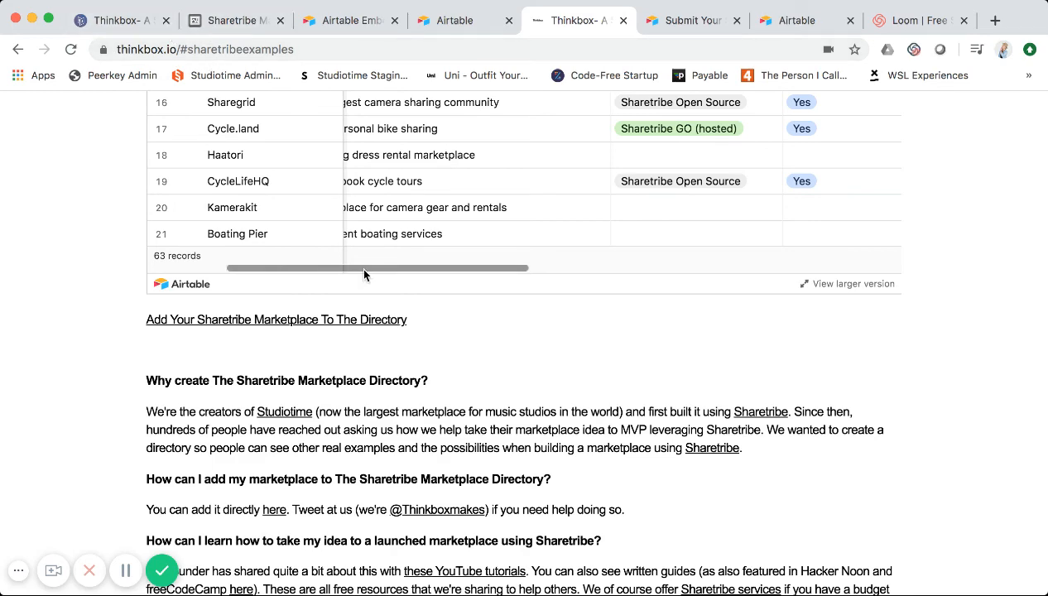
scroll(361, 268, "down", 2)
scroll(414, 429, "up", 2)
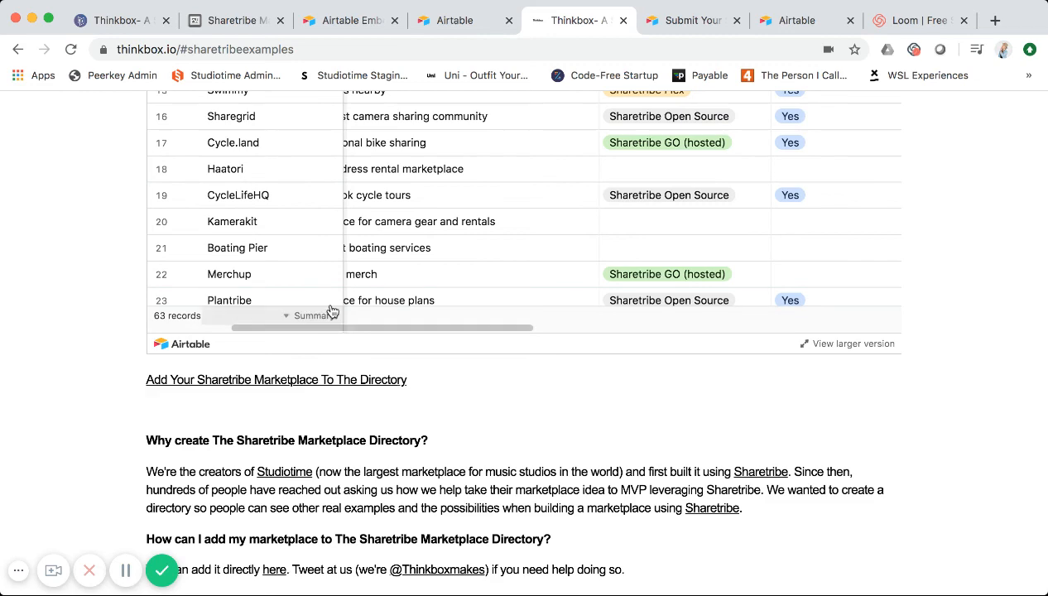
Step: Look at the fields of the shared marketplace submission form and return to the live directory page
left_click(700, 19)
scroll(583, 222, "down", 3)
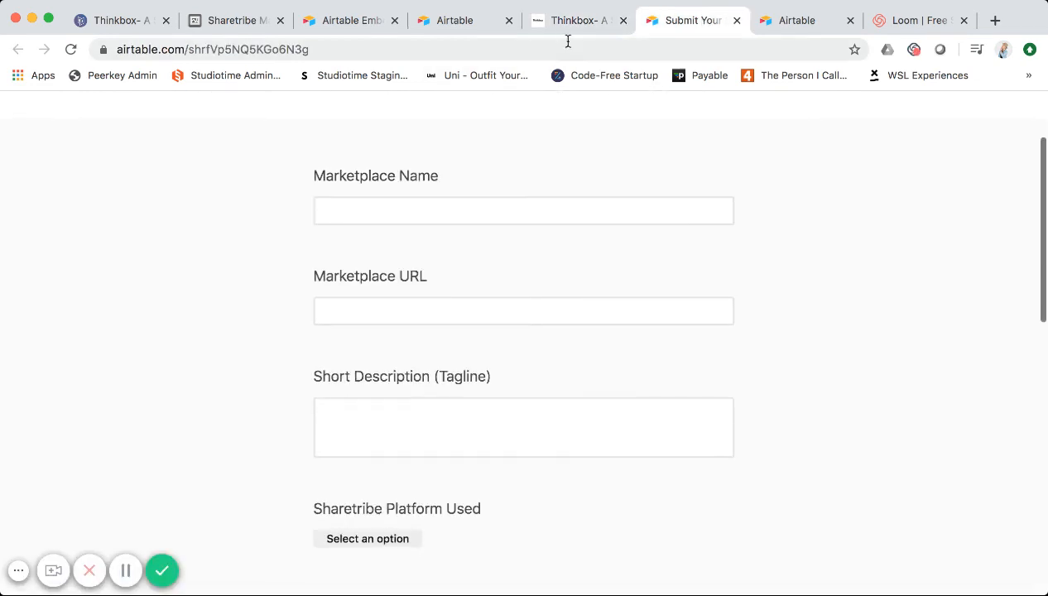
left_click(568, 20)
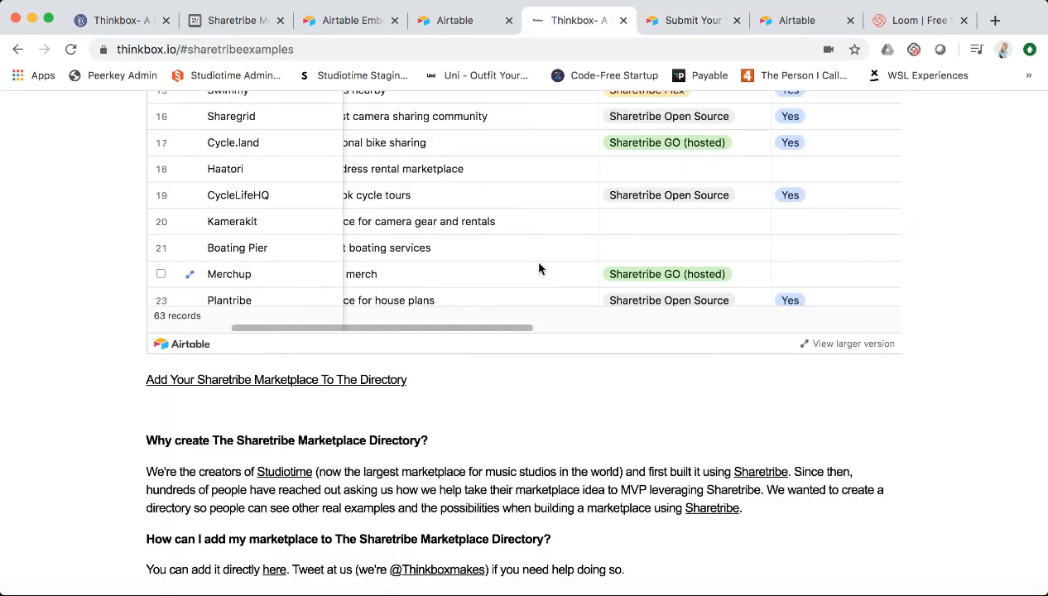
Step: Hide the Short Description (Tagline) field in the embedded Main View table on the live page
scroll(537, 264, "up", 4)
scroll(98, 297, "up", 6)
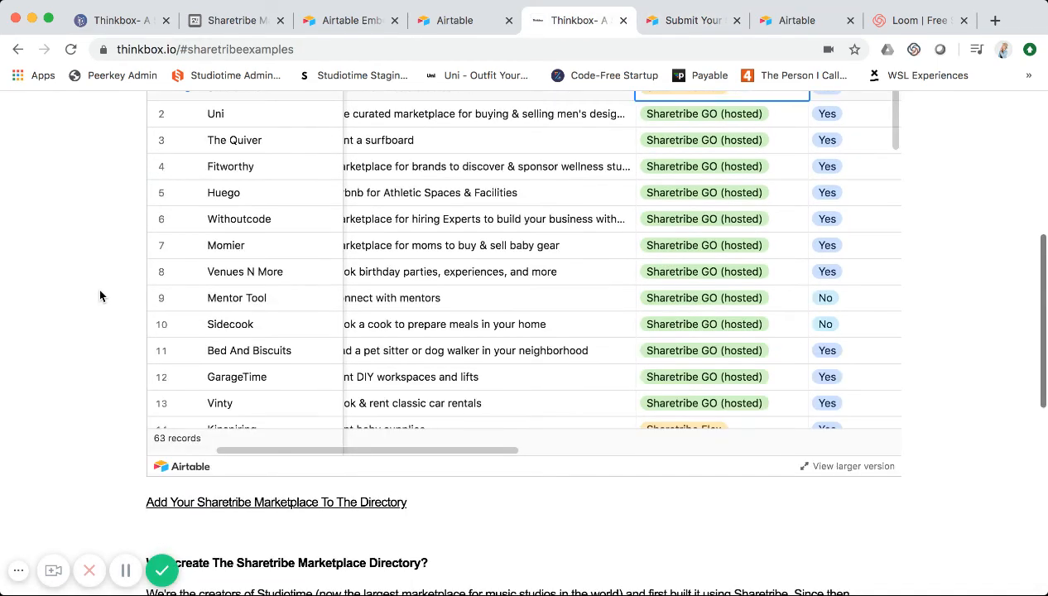
left_click(303, 161)
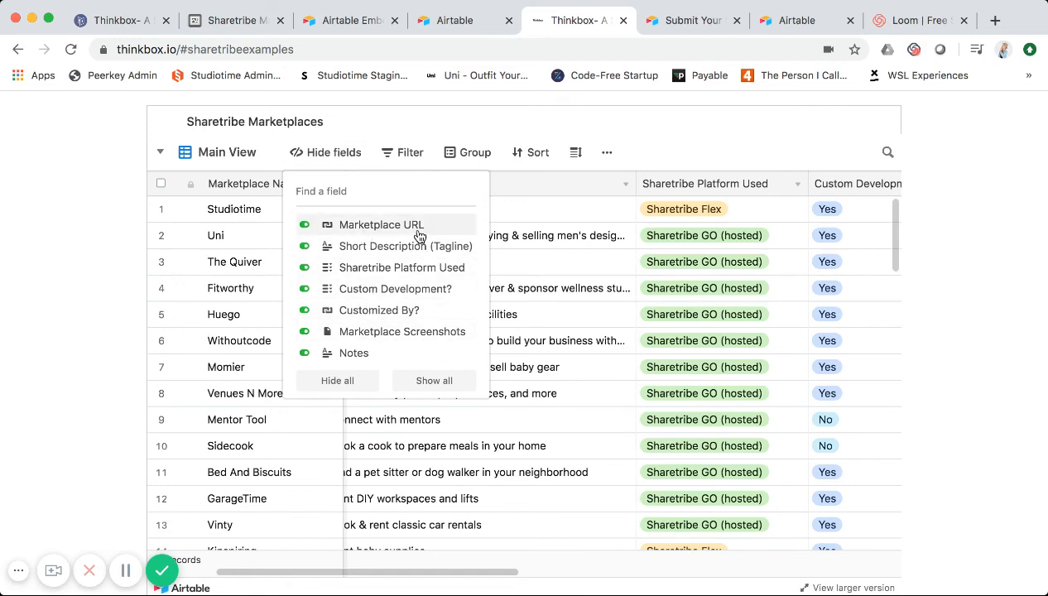
left_click(406, 251)
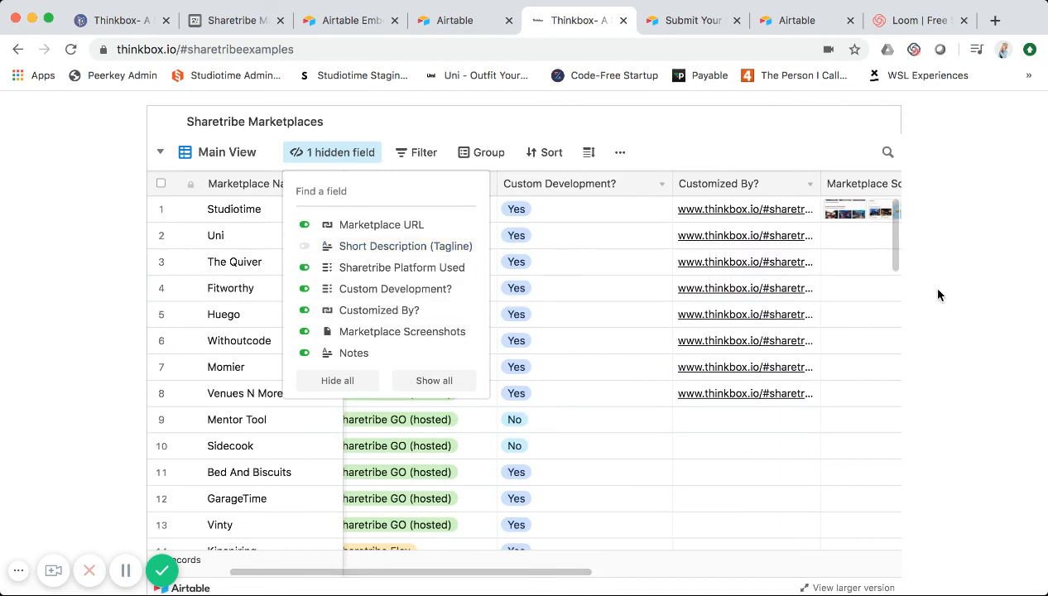
left_click_drag(497, 185, 440, 184)
scroll(105, 236, "up", 3)
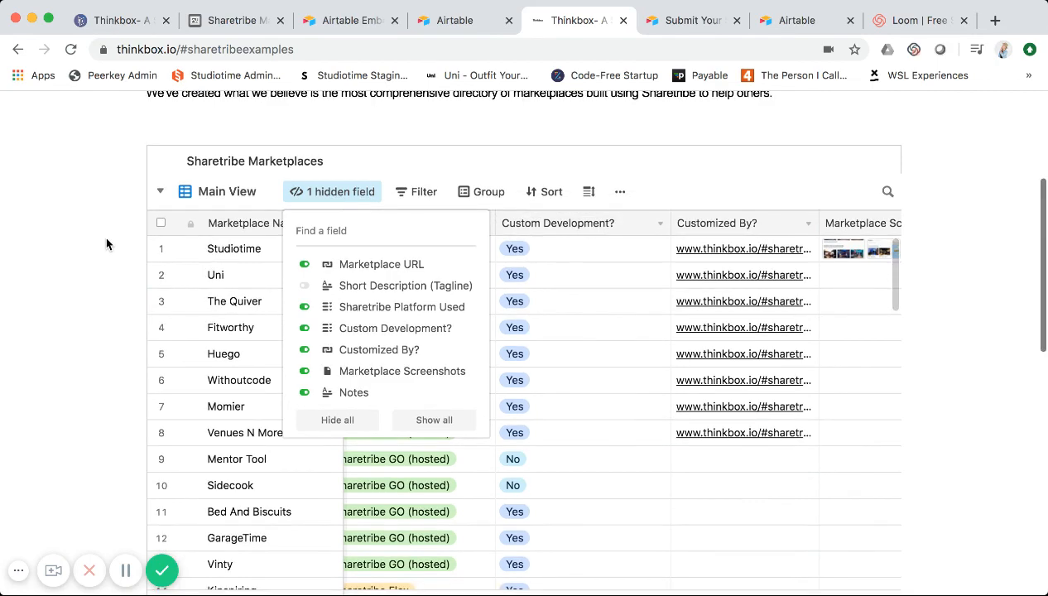
scroll(106, 240, "up", 4)
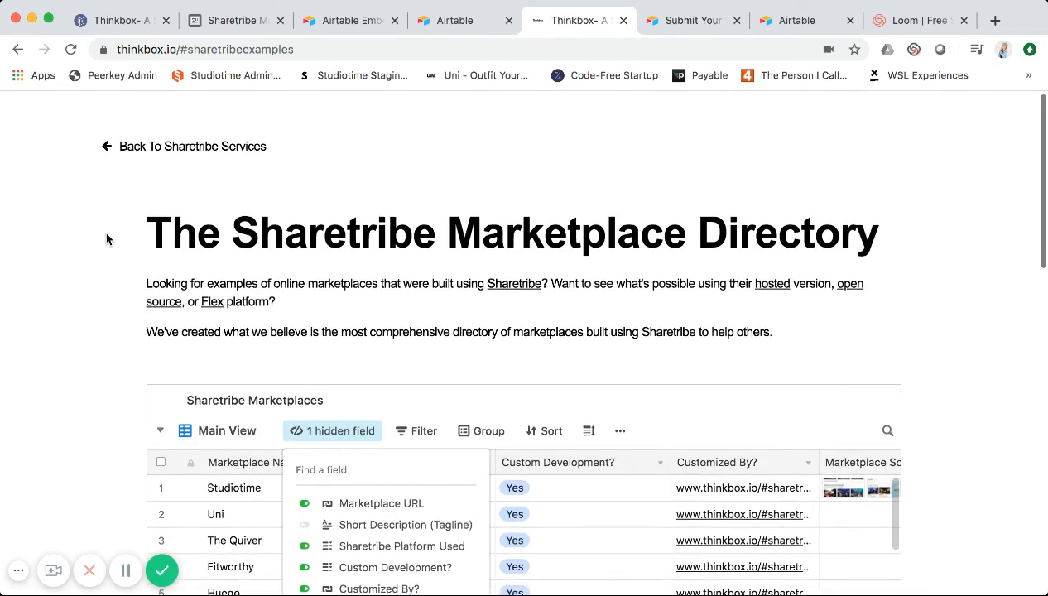